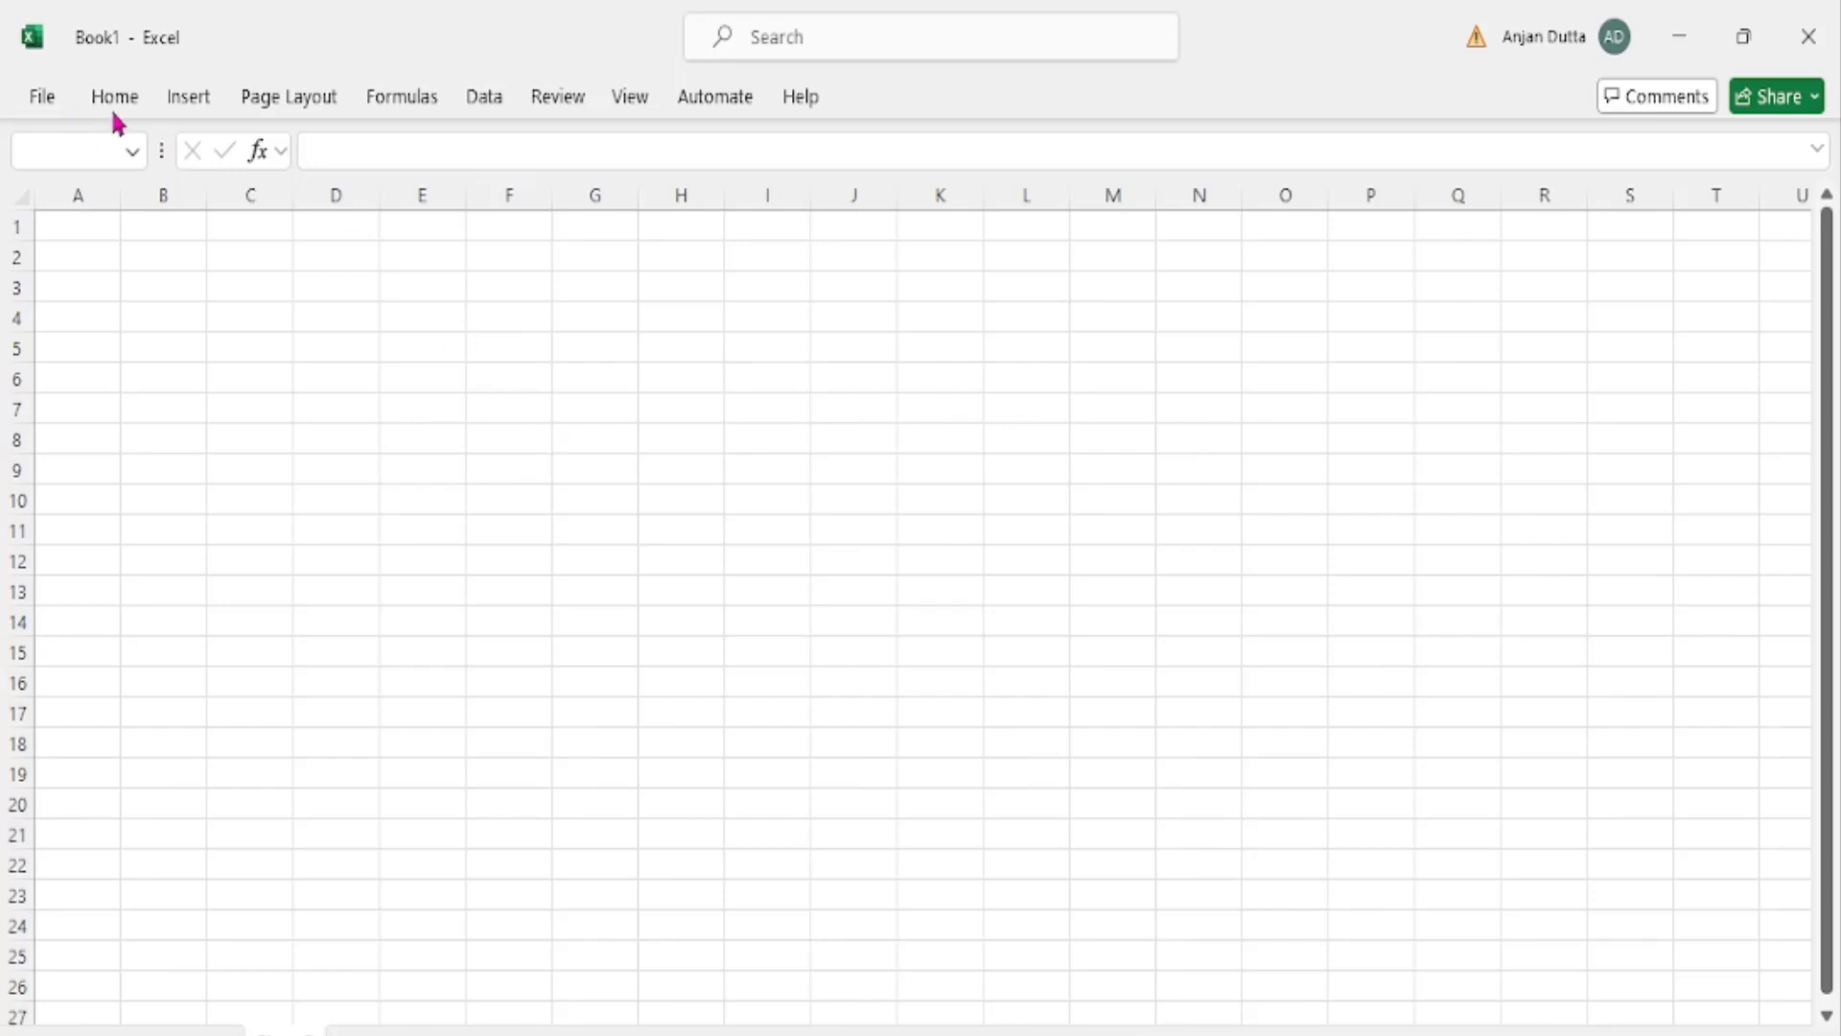
Draw a rounded rectangle covering about columns E to K and rows 5 to 20
click(189, 108)
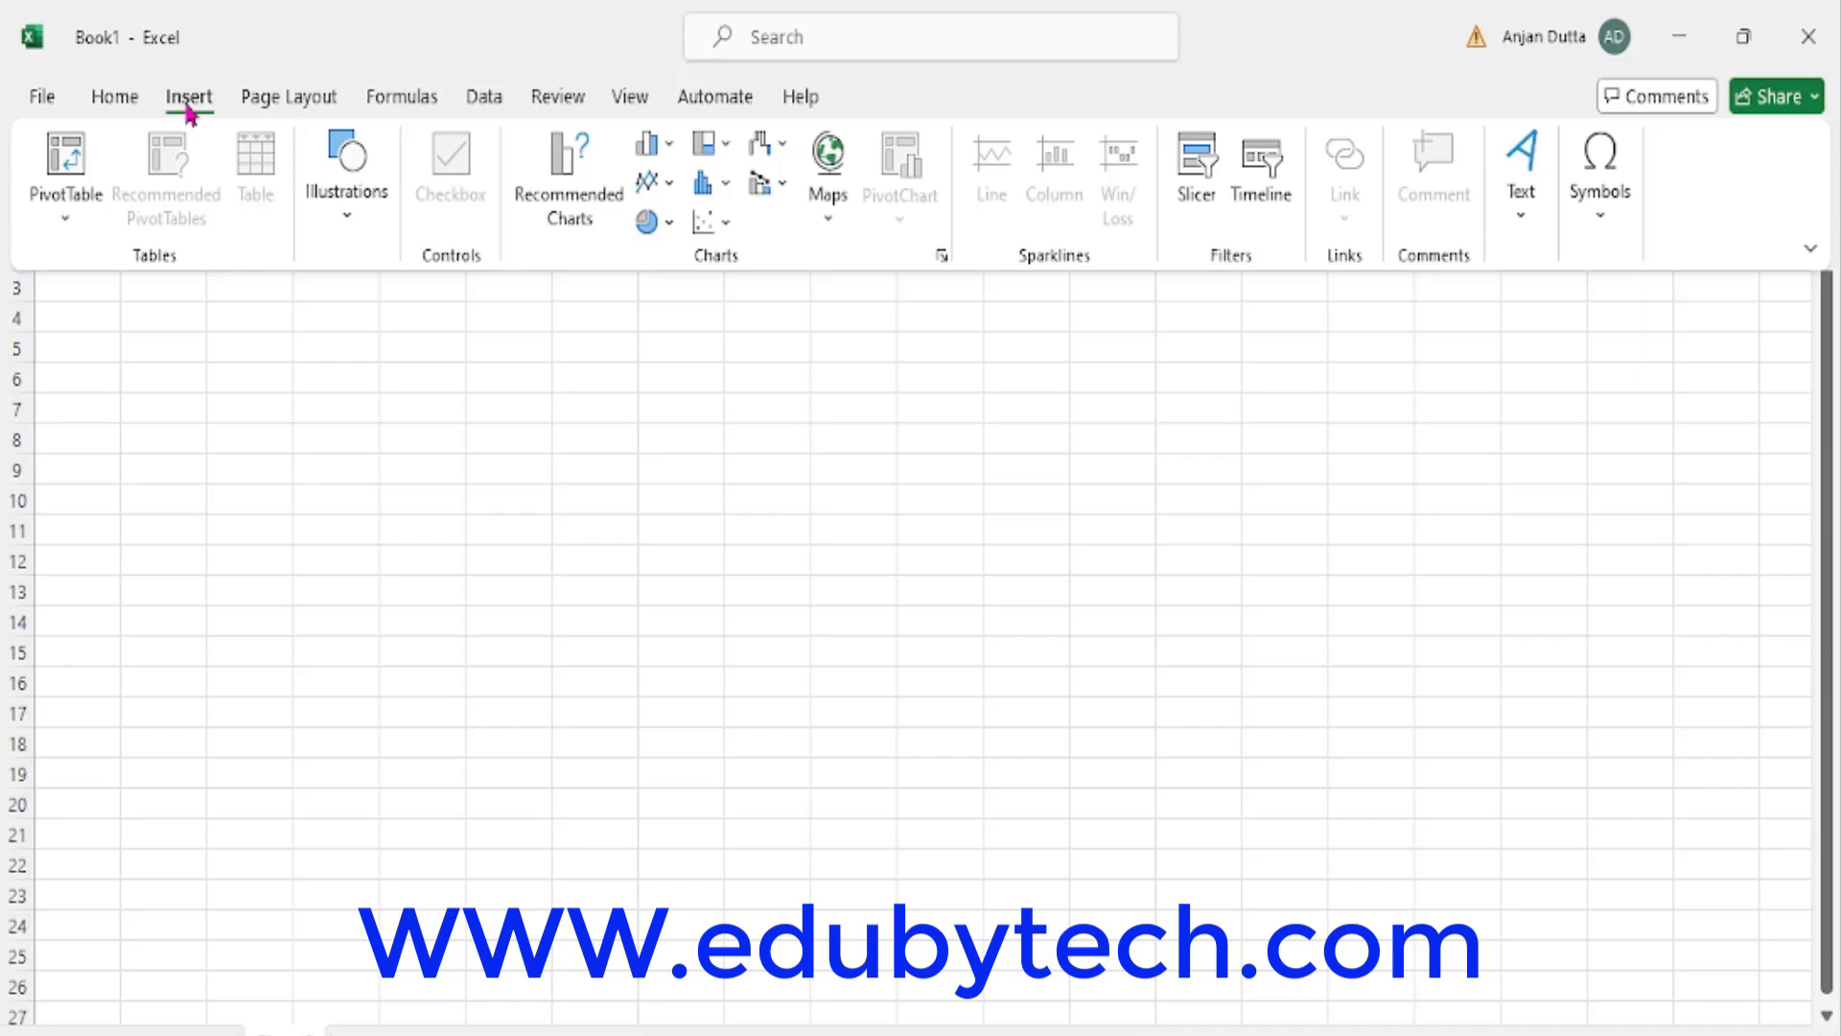
click(353, 219)
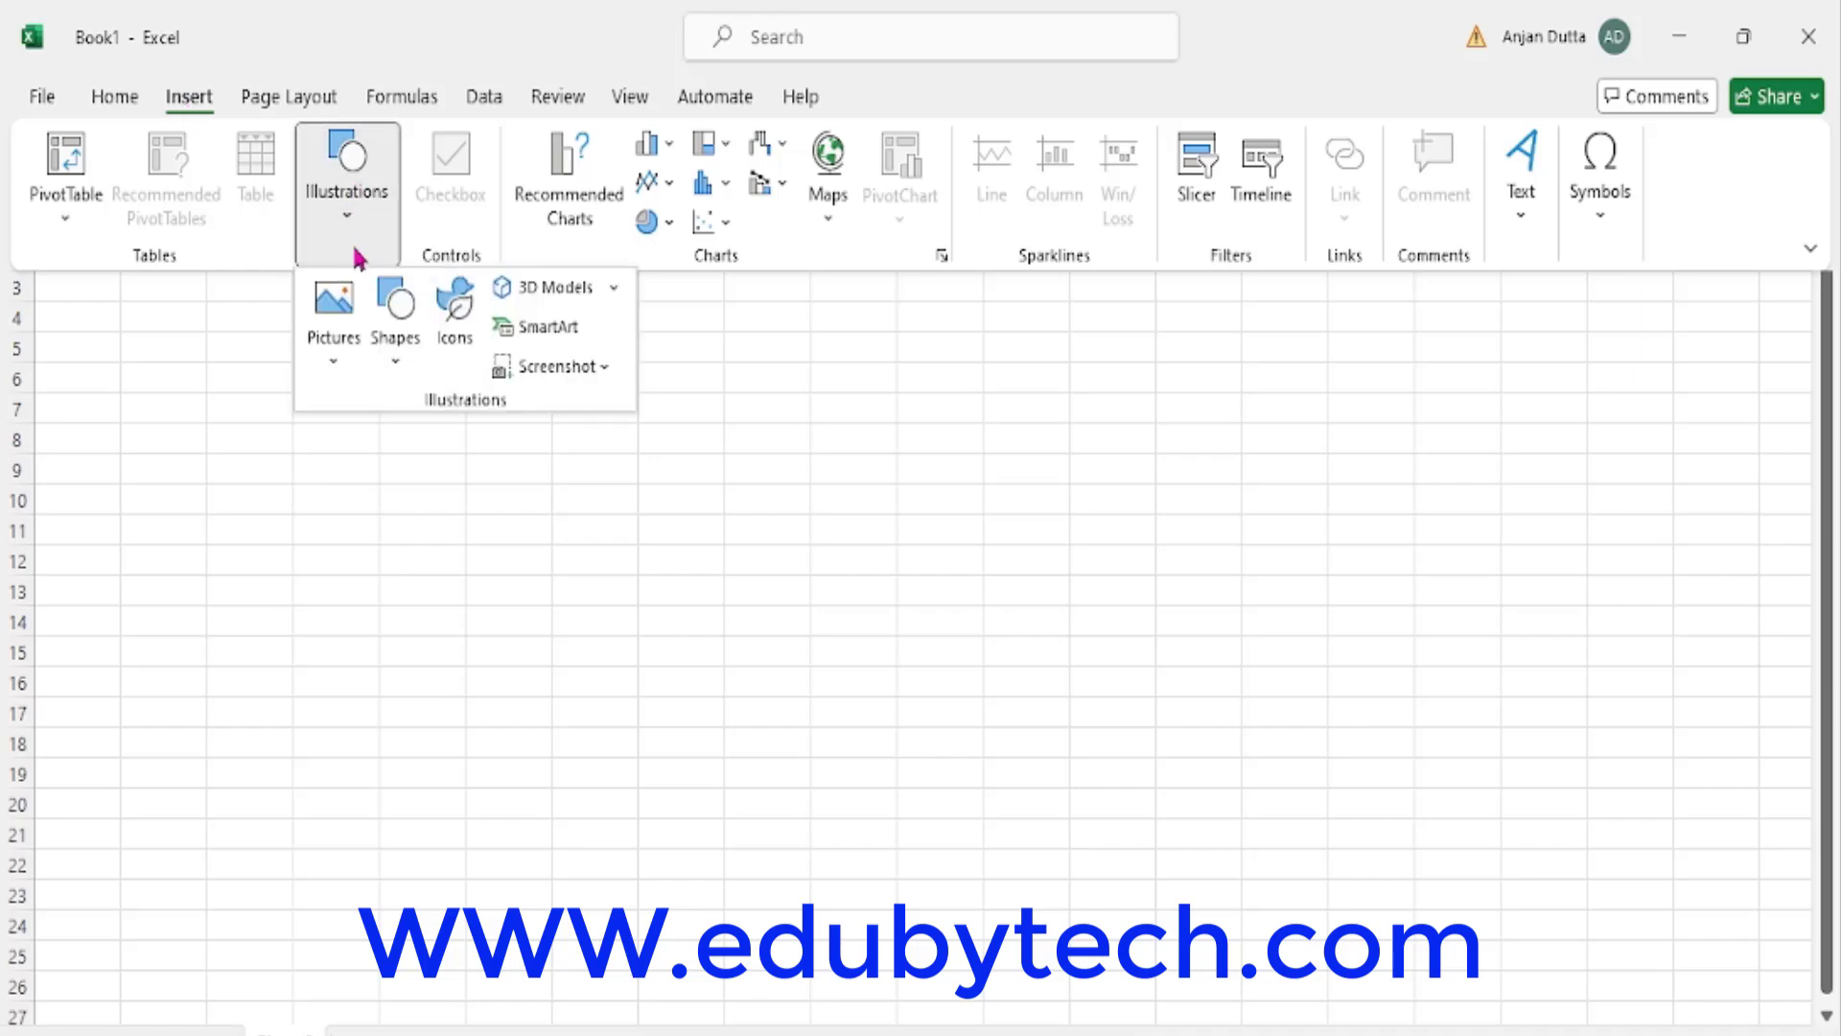
click(401, 364)
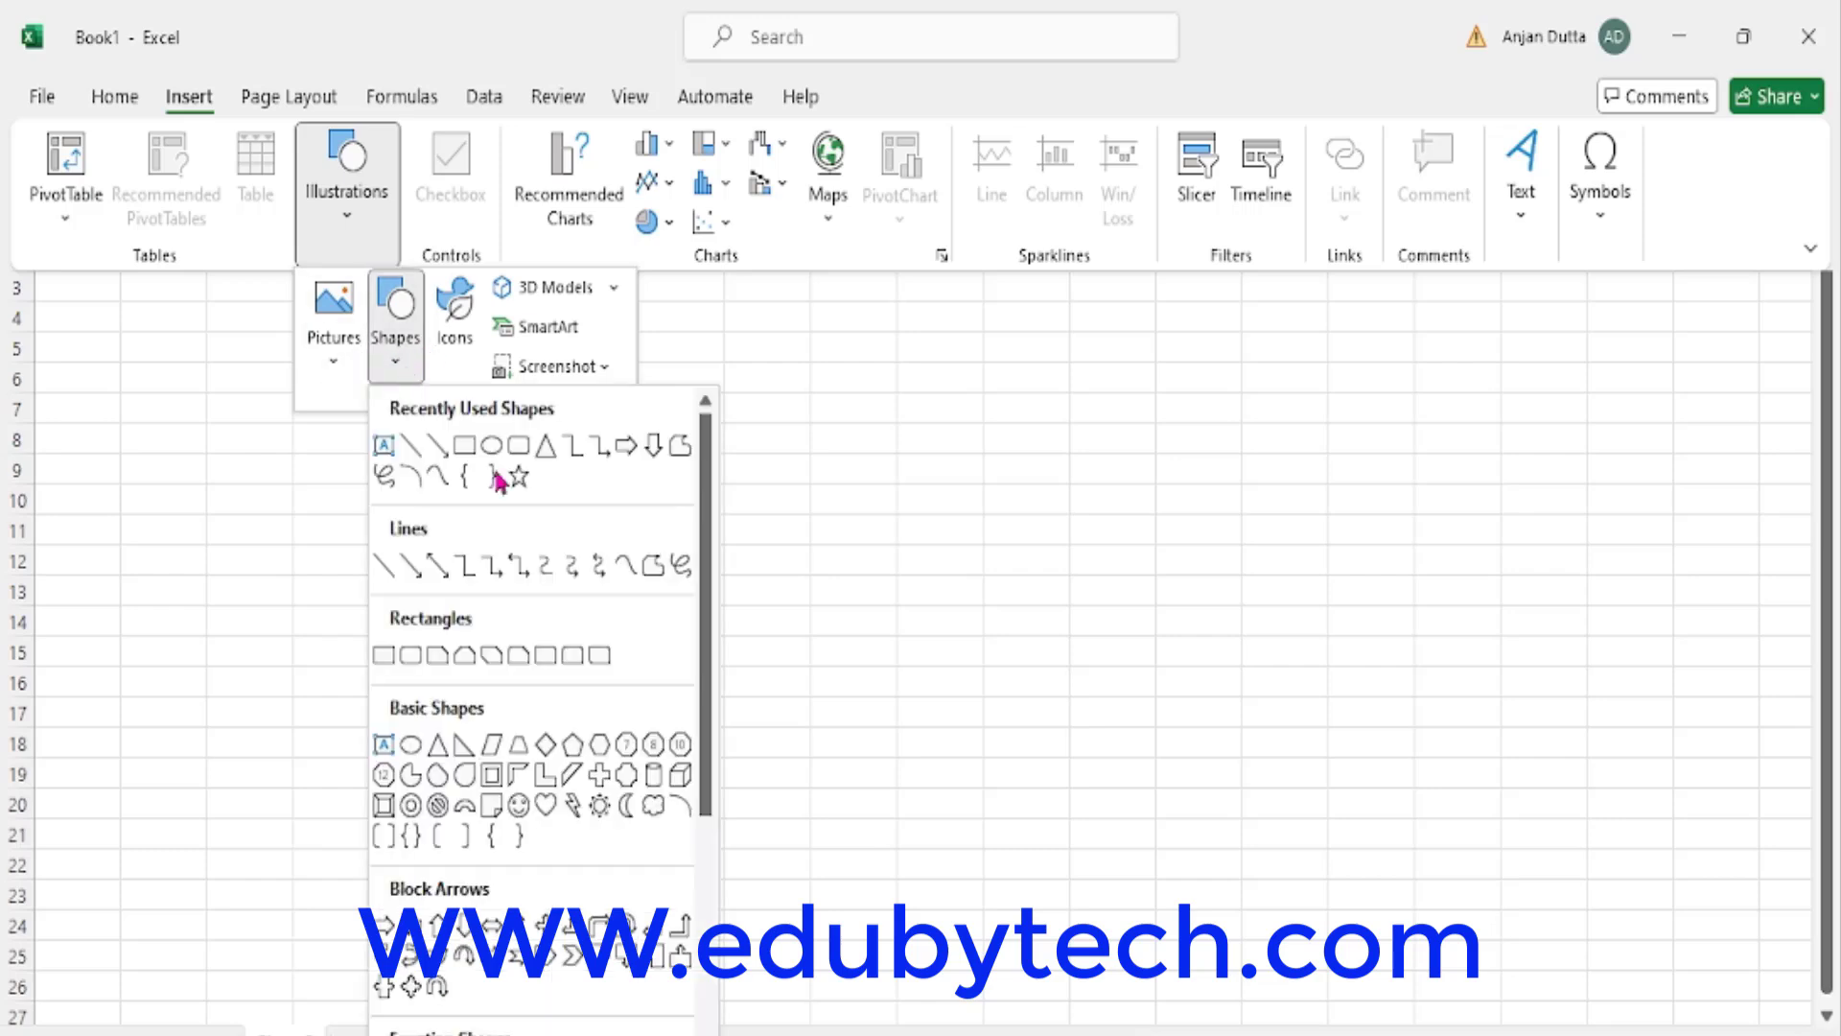
click(522, 472)
drag(404, 344, 992, 826)
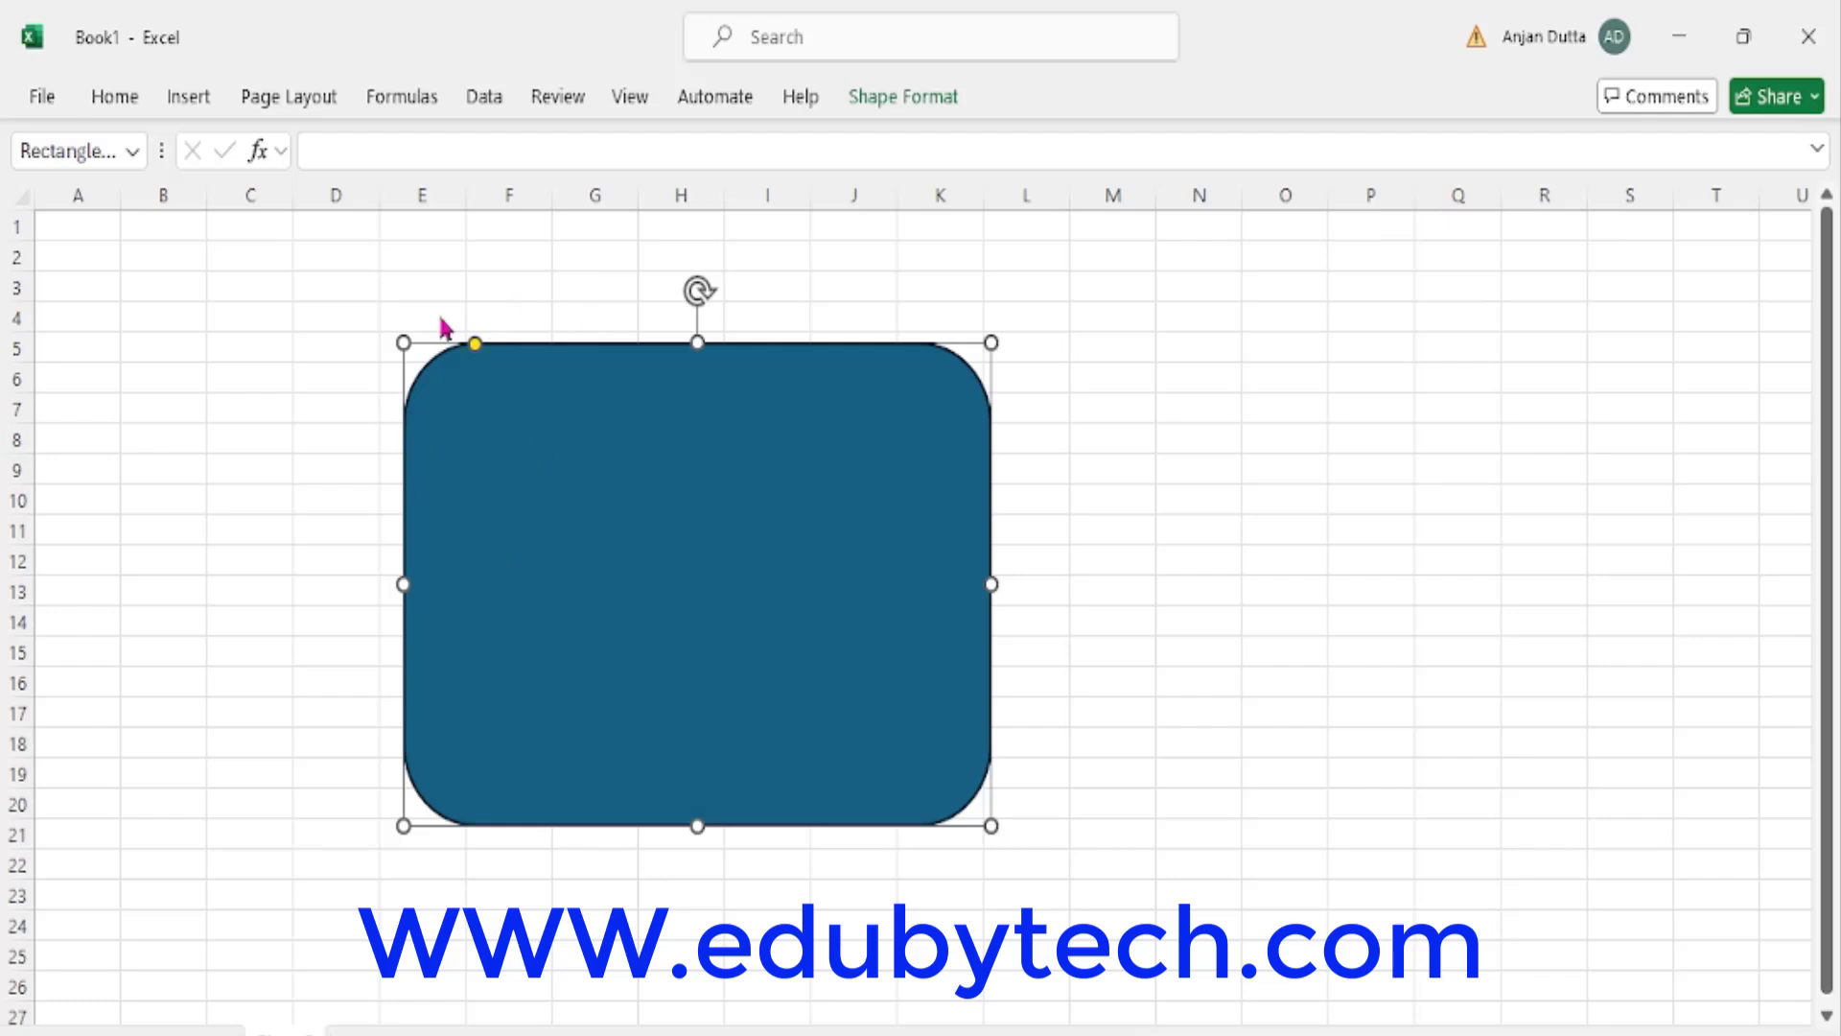
Draw an isosceles triangle over about columns M to R, rows 6 to 22, and delete it
click(199, 102)
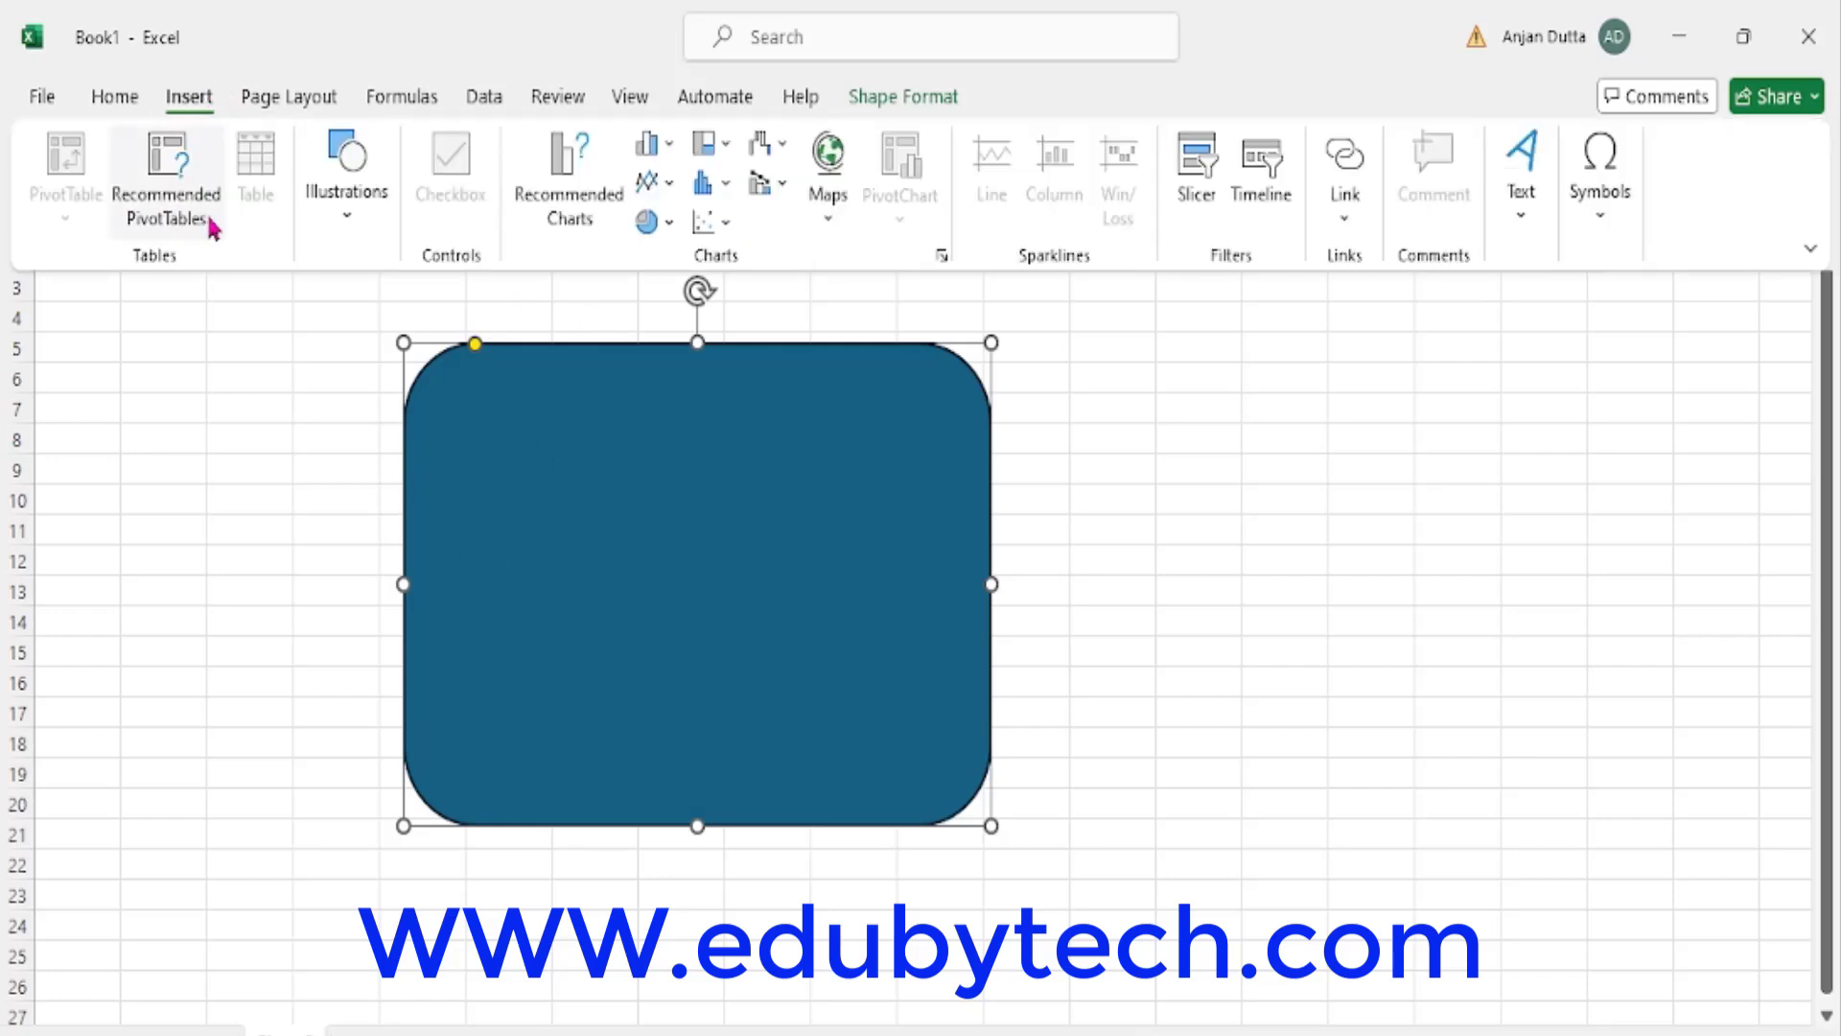
click(348, 201)
click(397, 355)
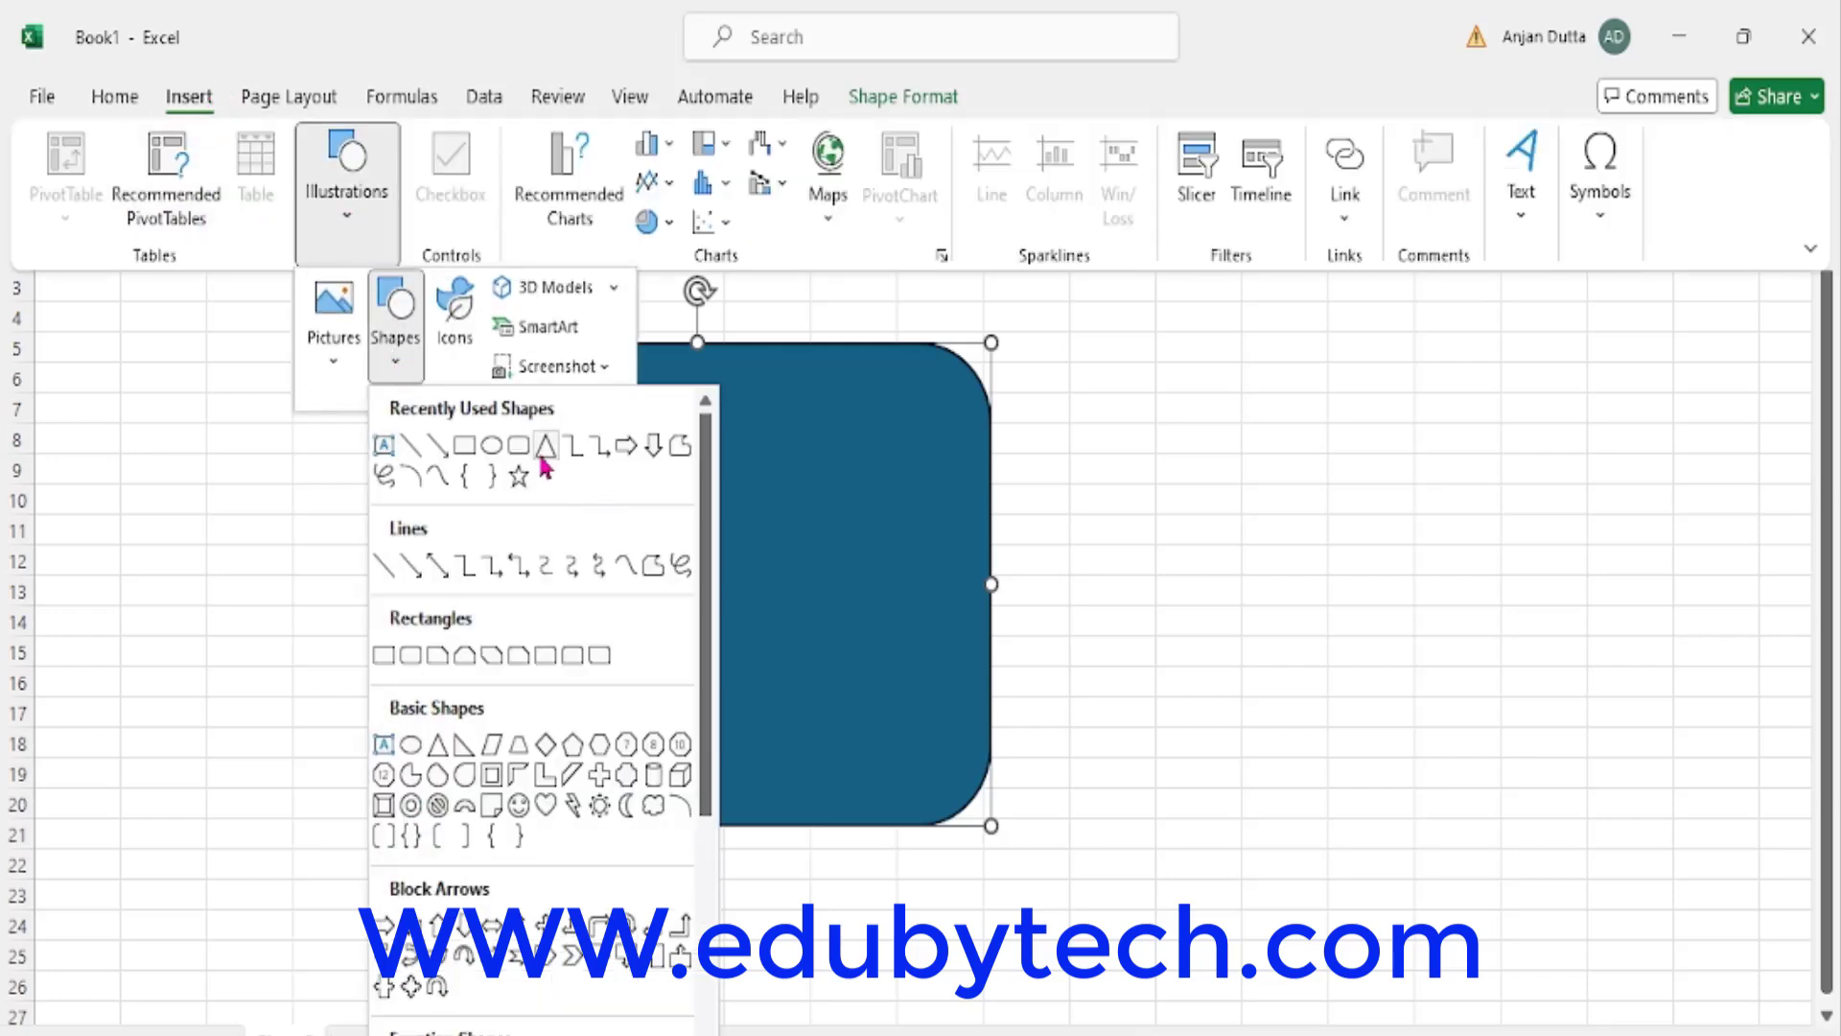
click(545, 446)
mouse_move(1142, 389)
mouse_down()
mouse_move(1394, 779)
mouse_move(1595, 855)
mouse_up()
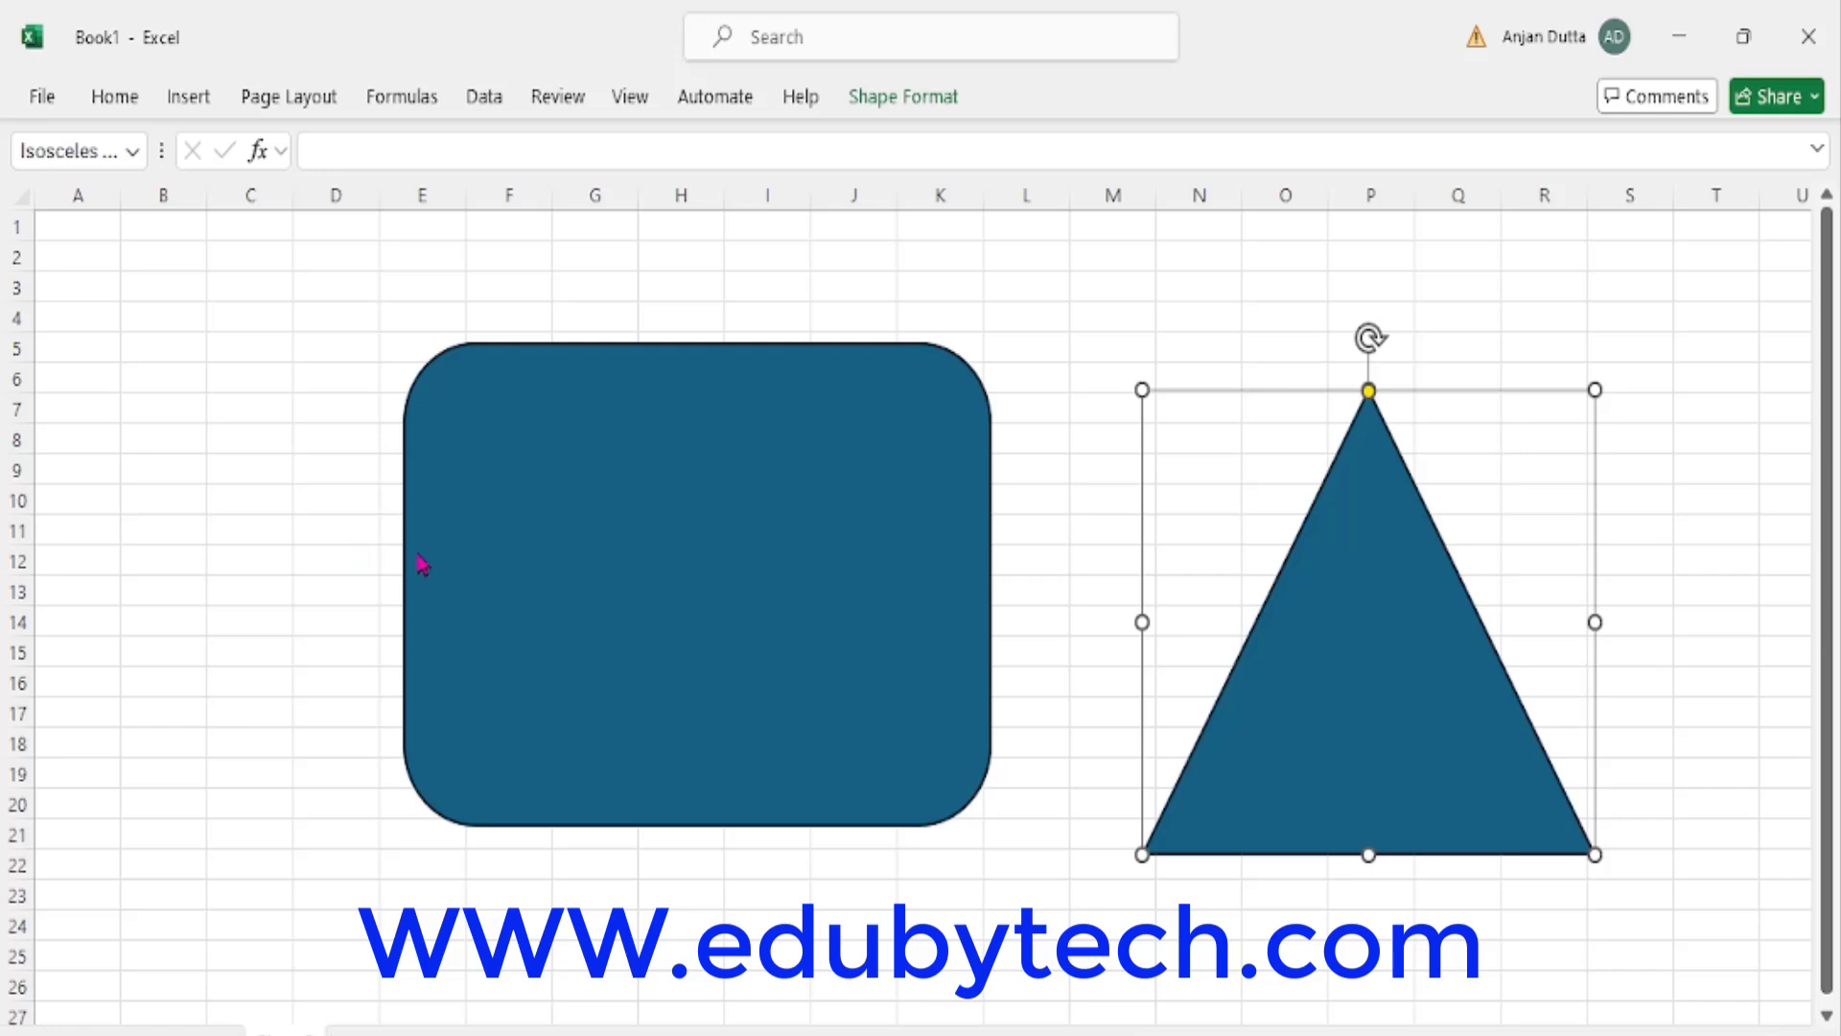
key(Delete)
Shrink the rounded rectangle to about columns E to I, rows 5 to 13, and set its outline colour to orange
click(604, 578)
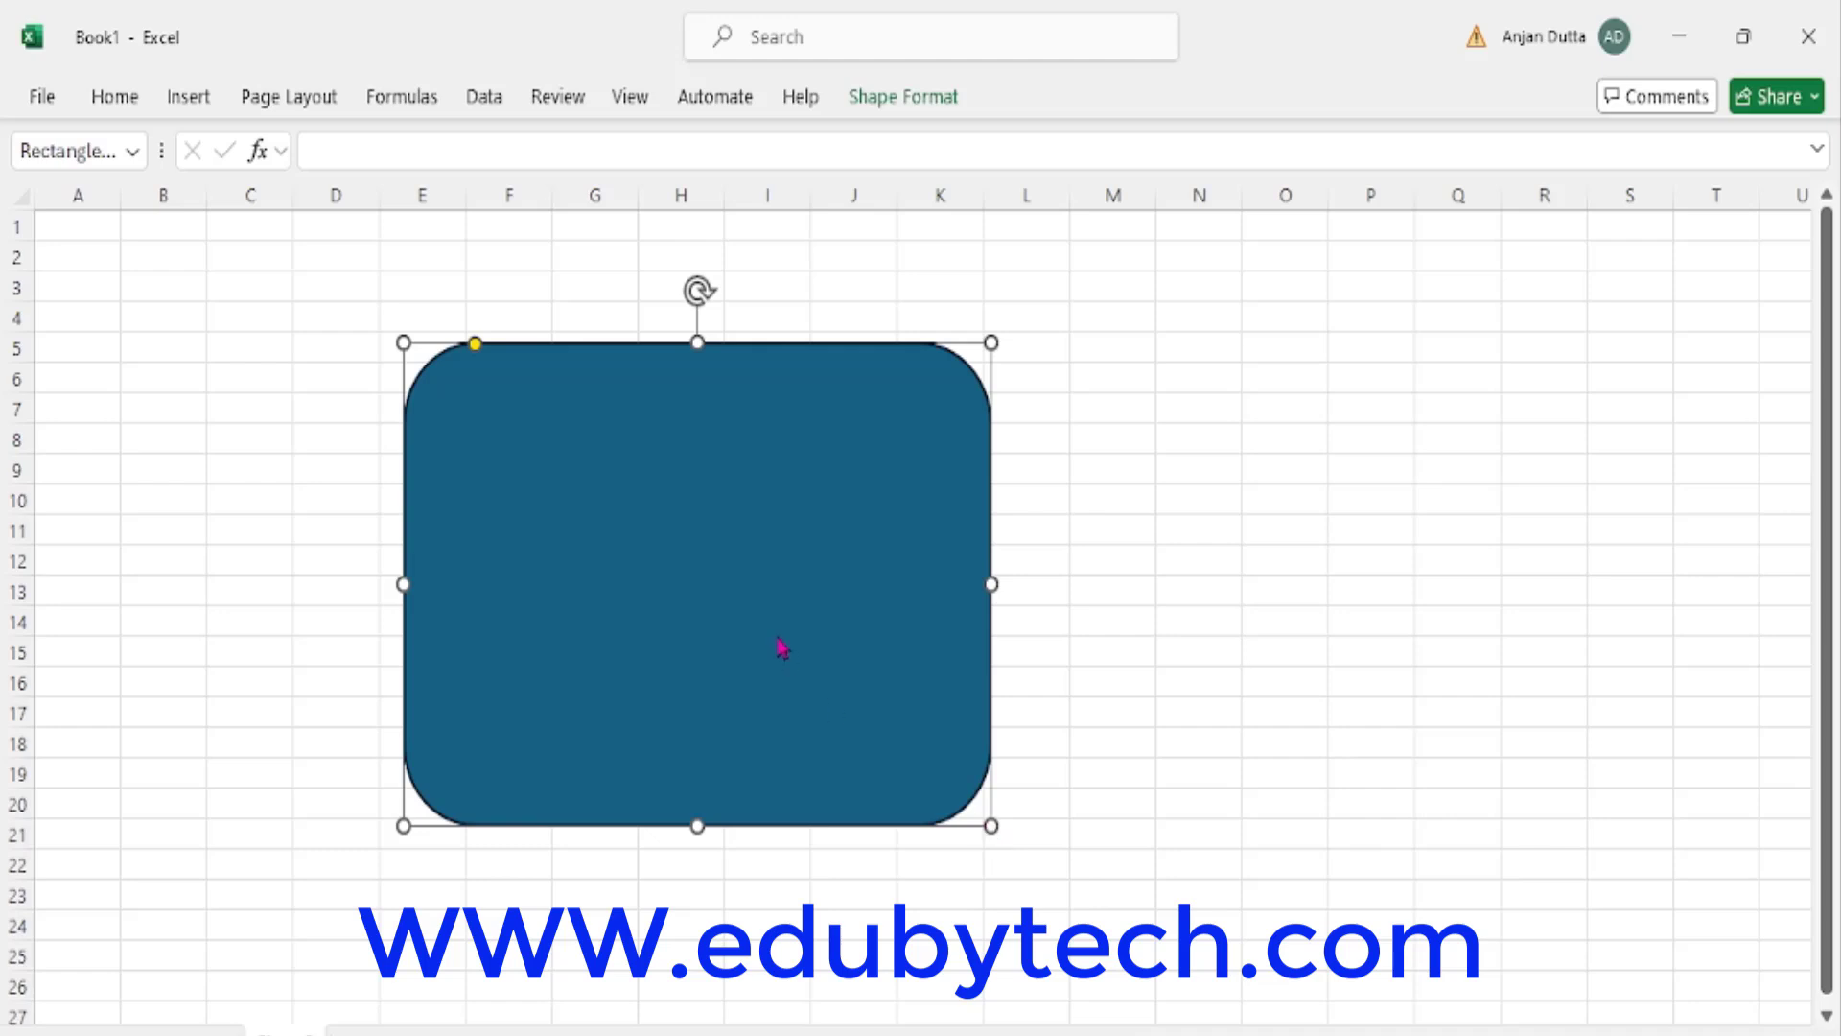
drag(991, 826, 782, 599)
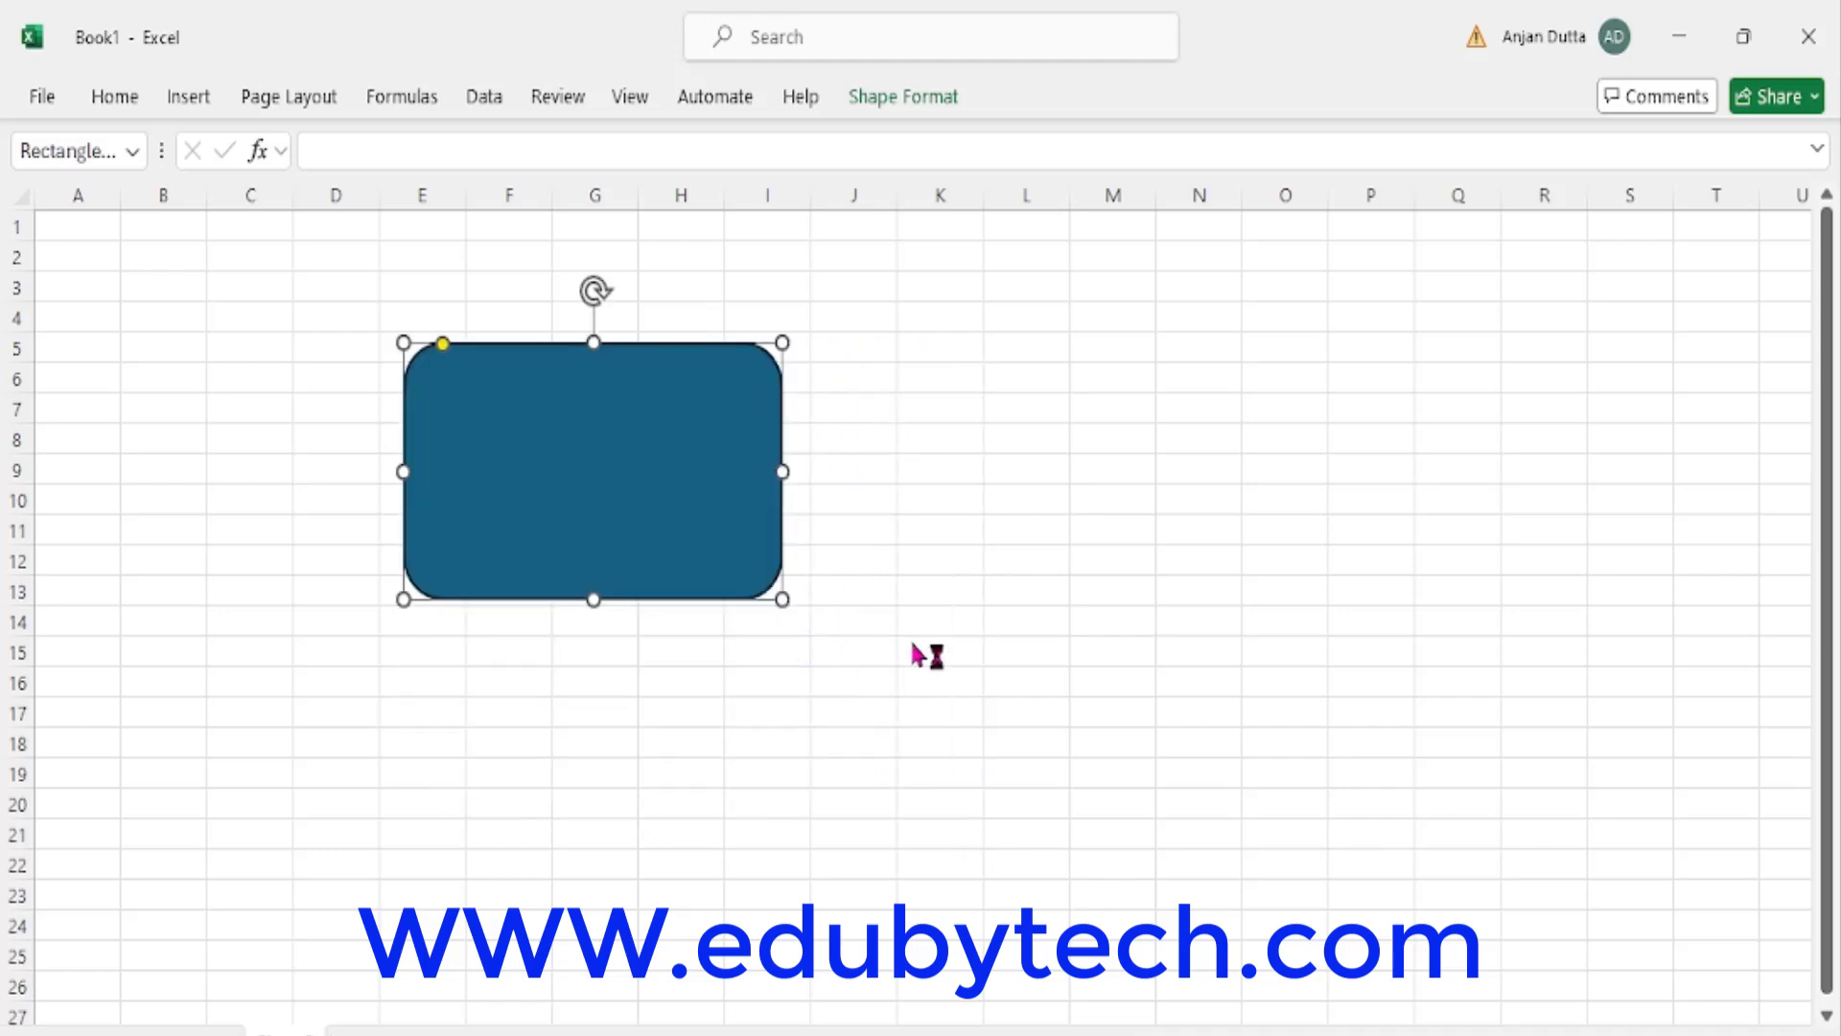
right_click(618, 398)
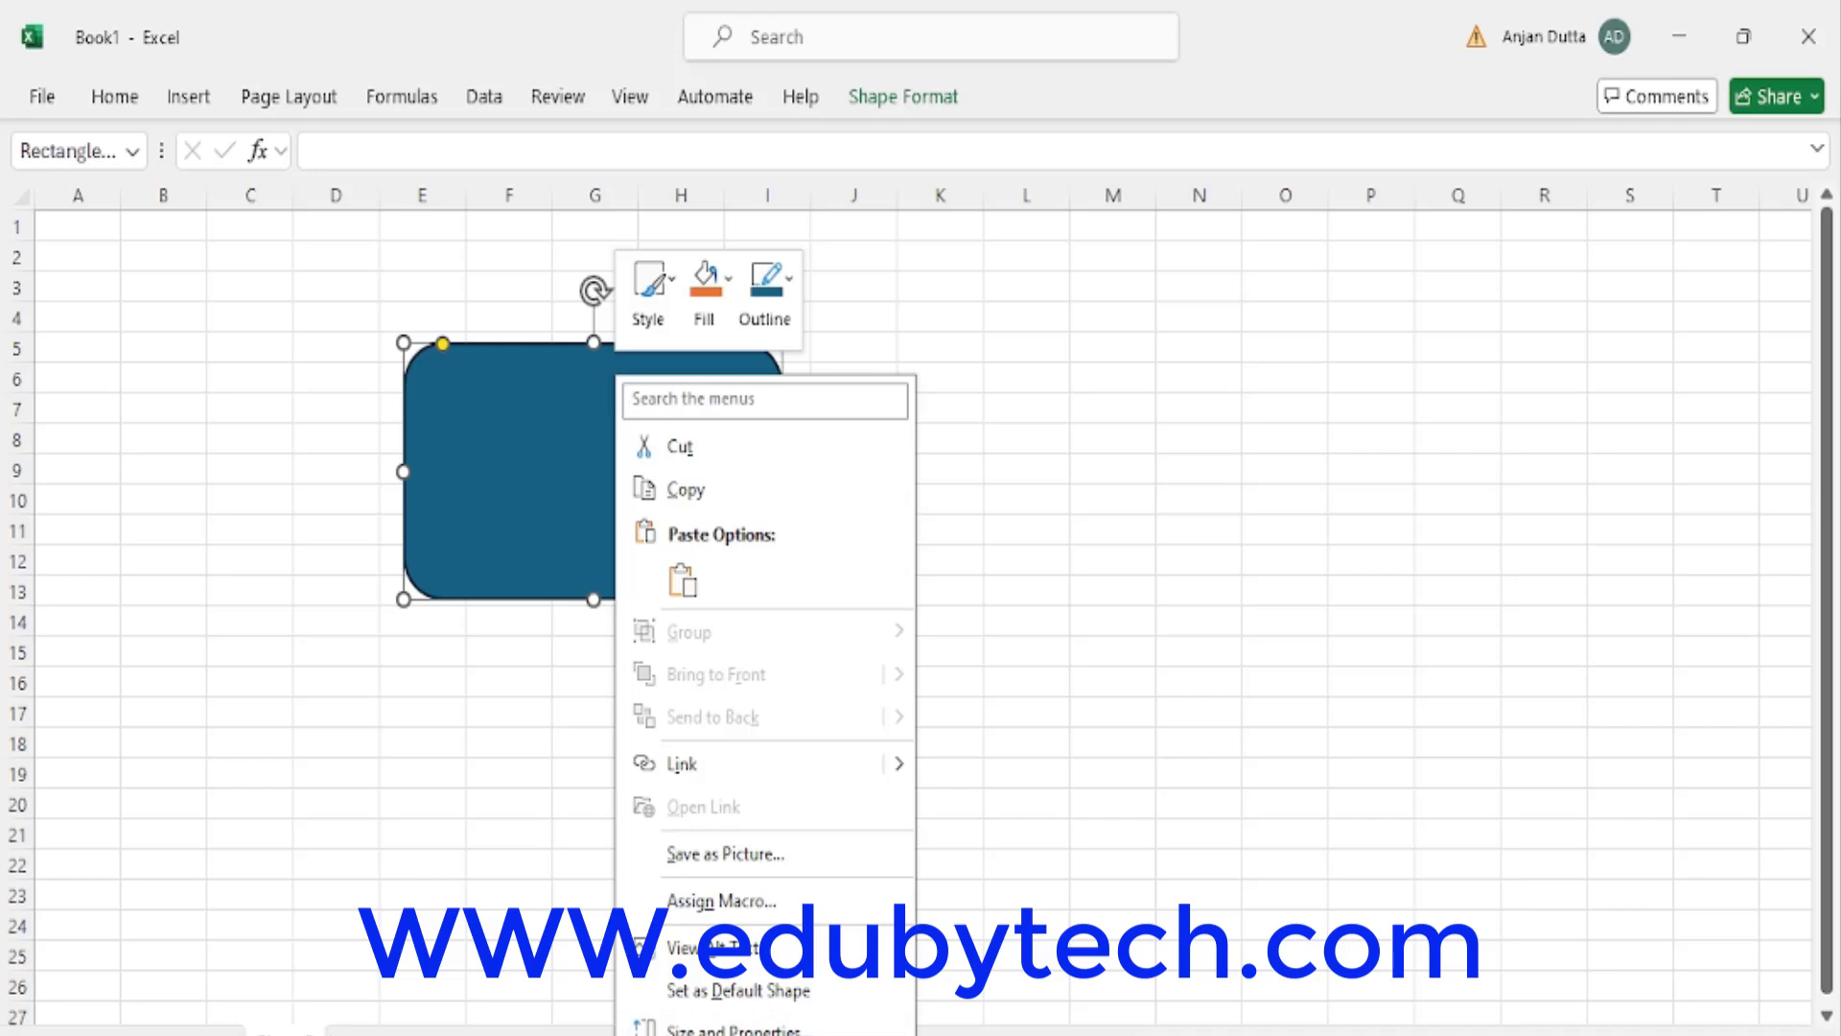
click(734, 1035)
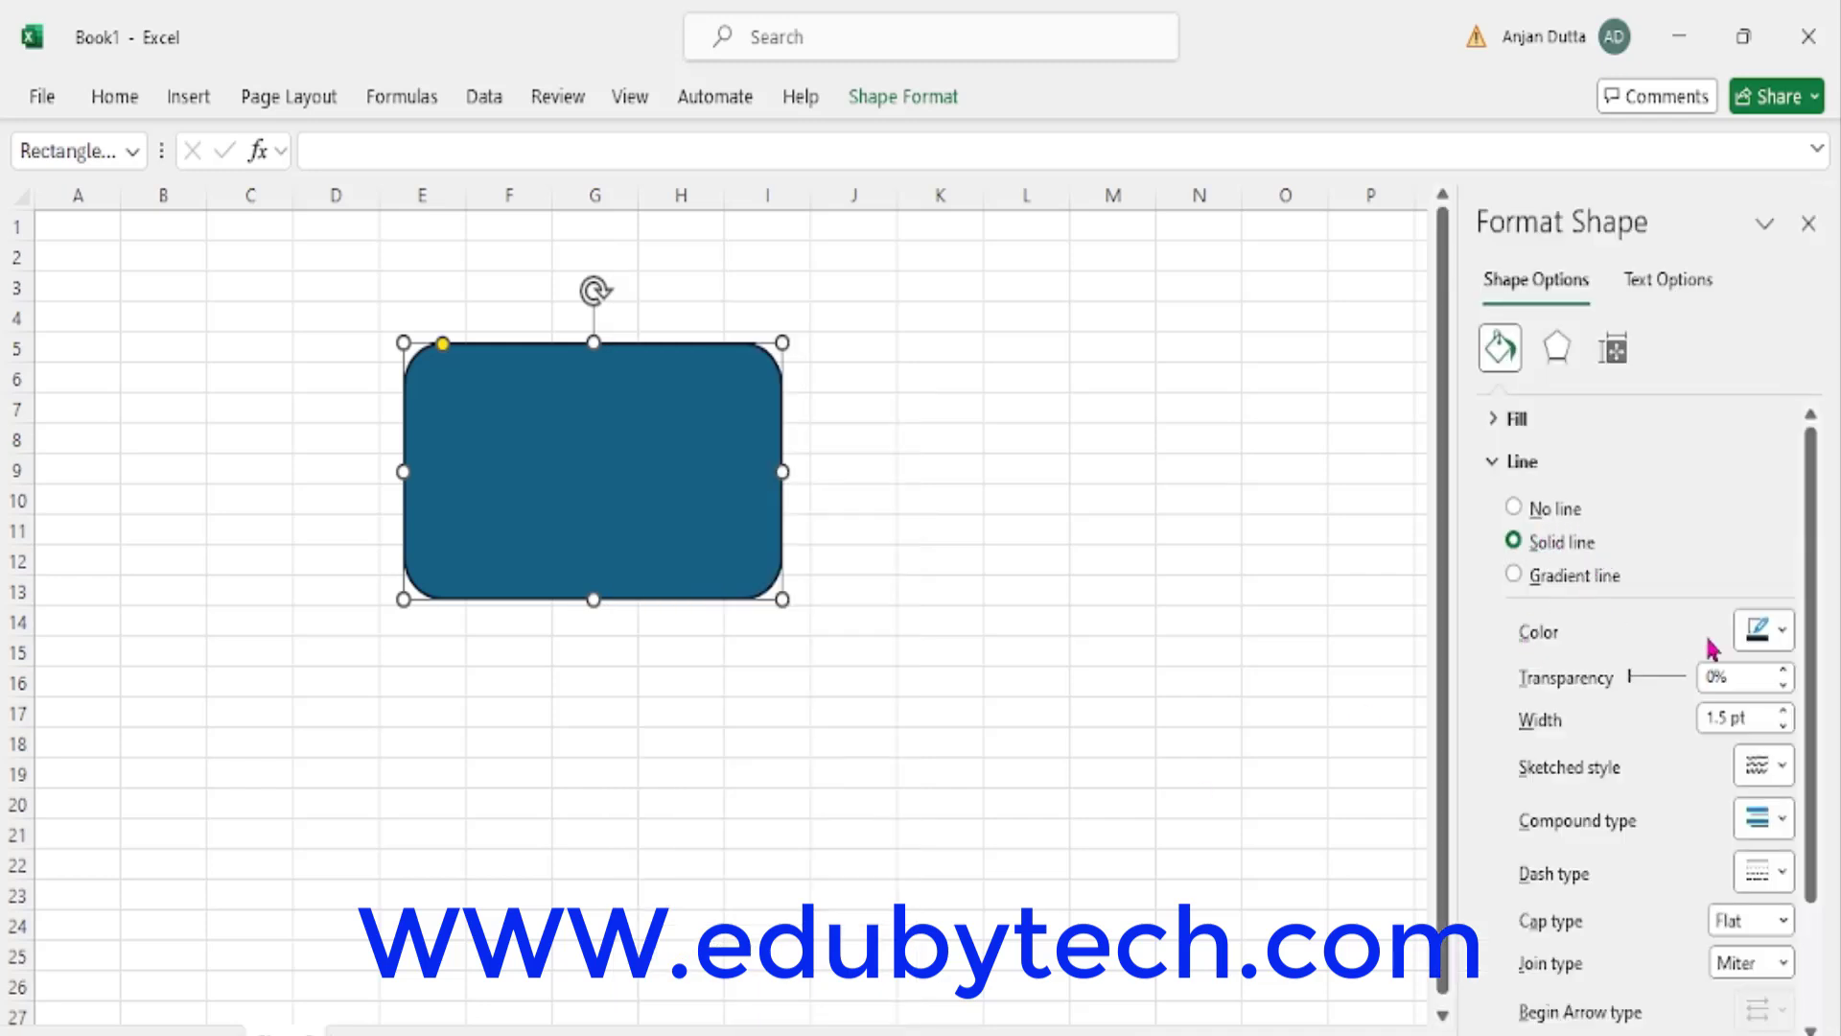
click(1782, 635)
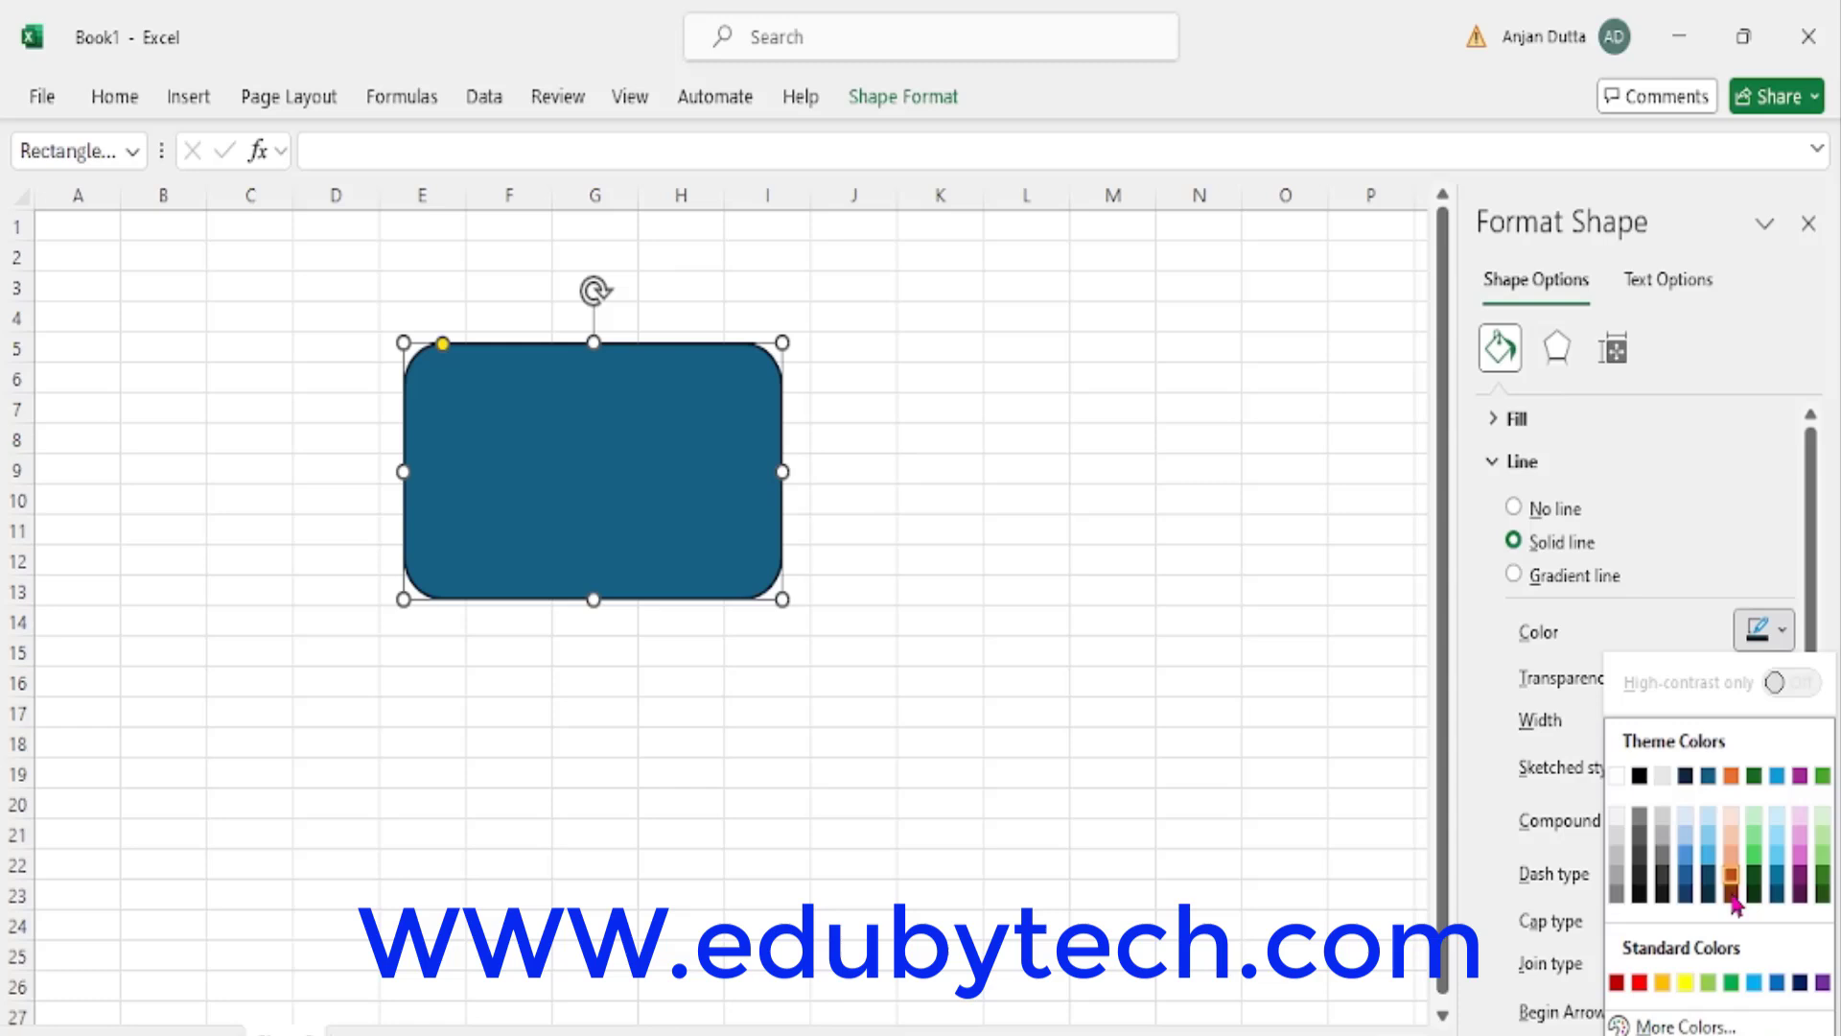
click(1685, 982)
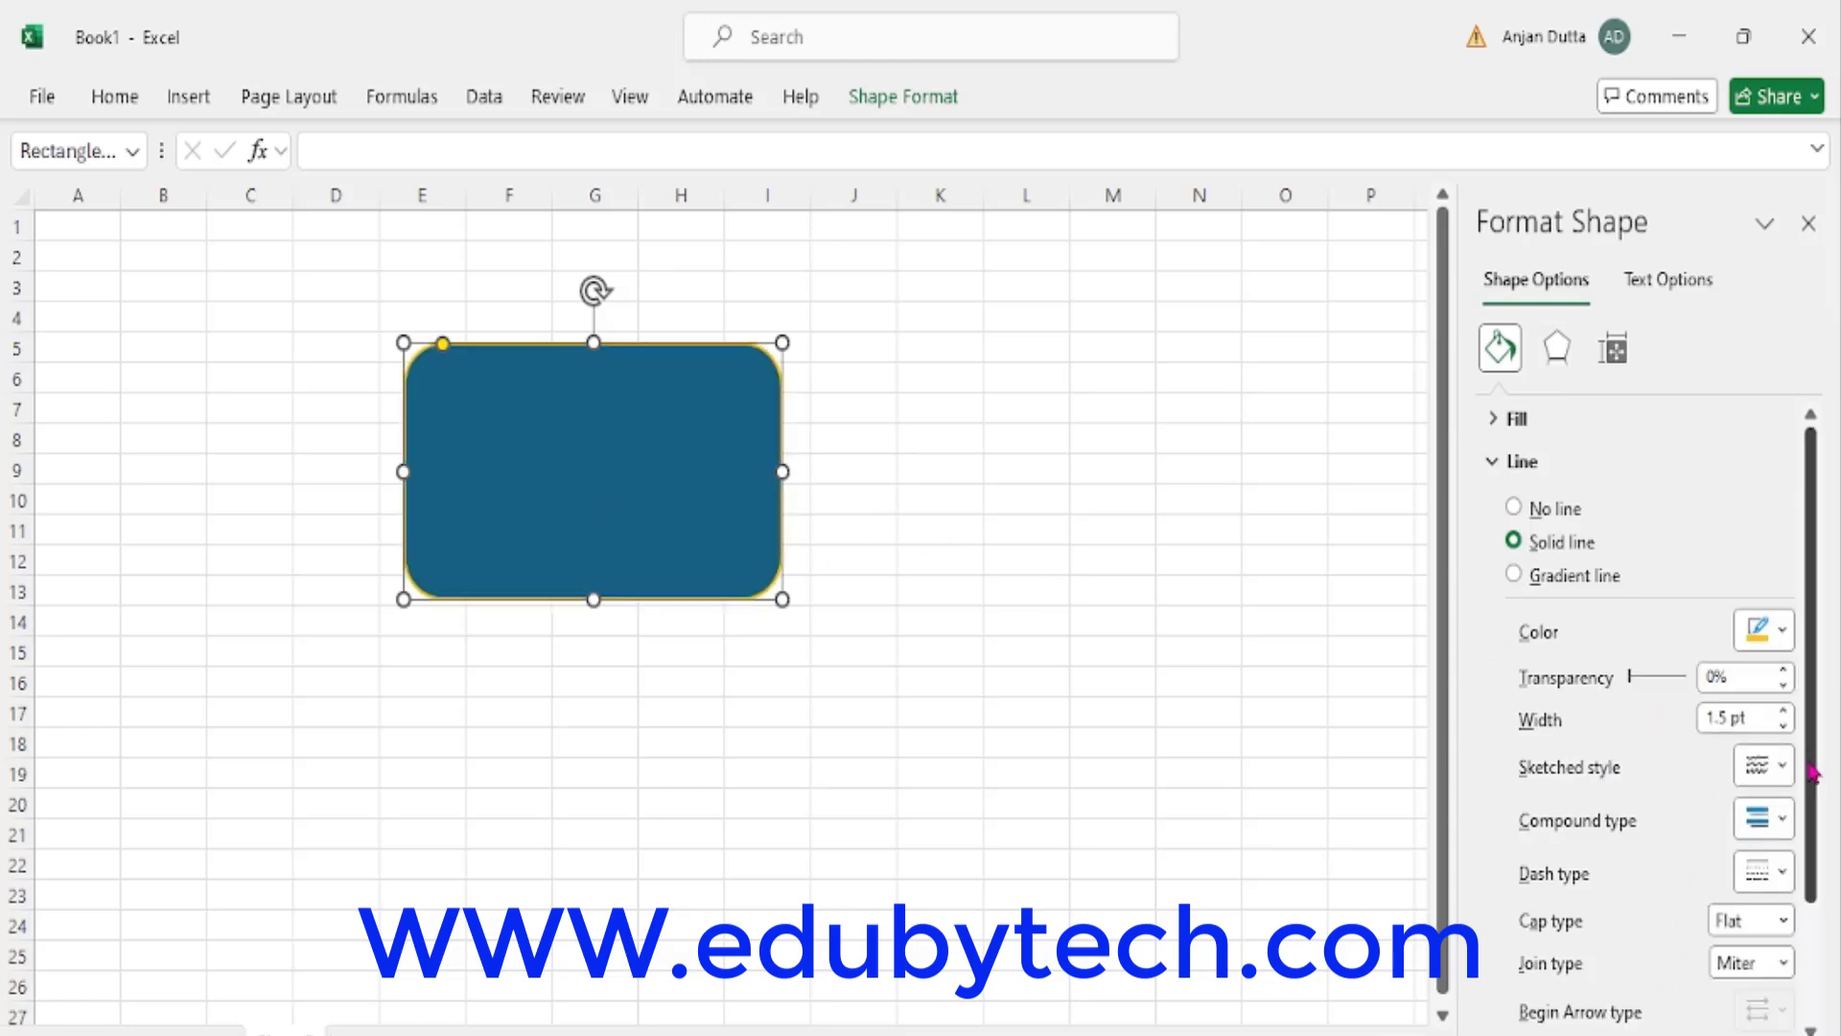
Set the rounded rectangle's outline width to 5.5 pt
click(1783, 711)
click(1783, 711)
click(1782, 711)
click(1783, 711)
click(1783, 711)
click(1783, 712)
click(1783, 712)
click(1782, 712)
click(1782, 712)
click(1783, 711)
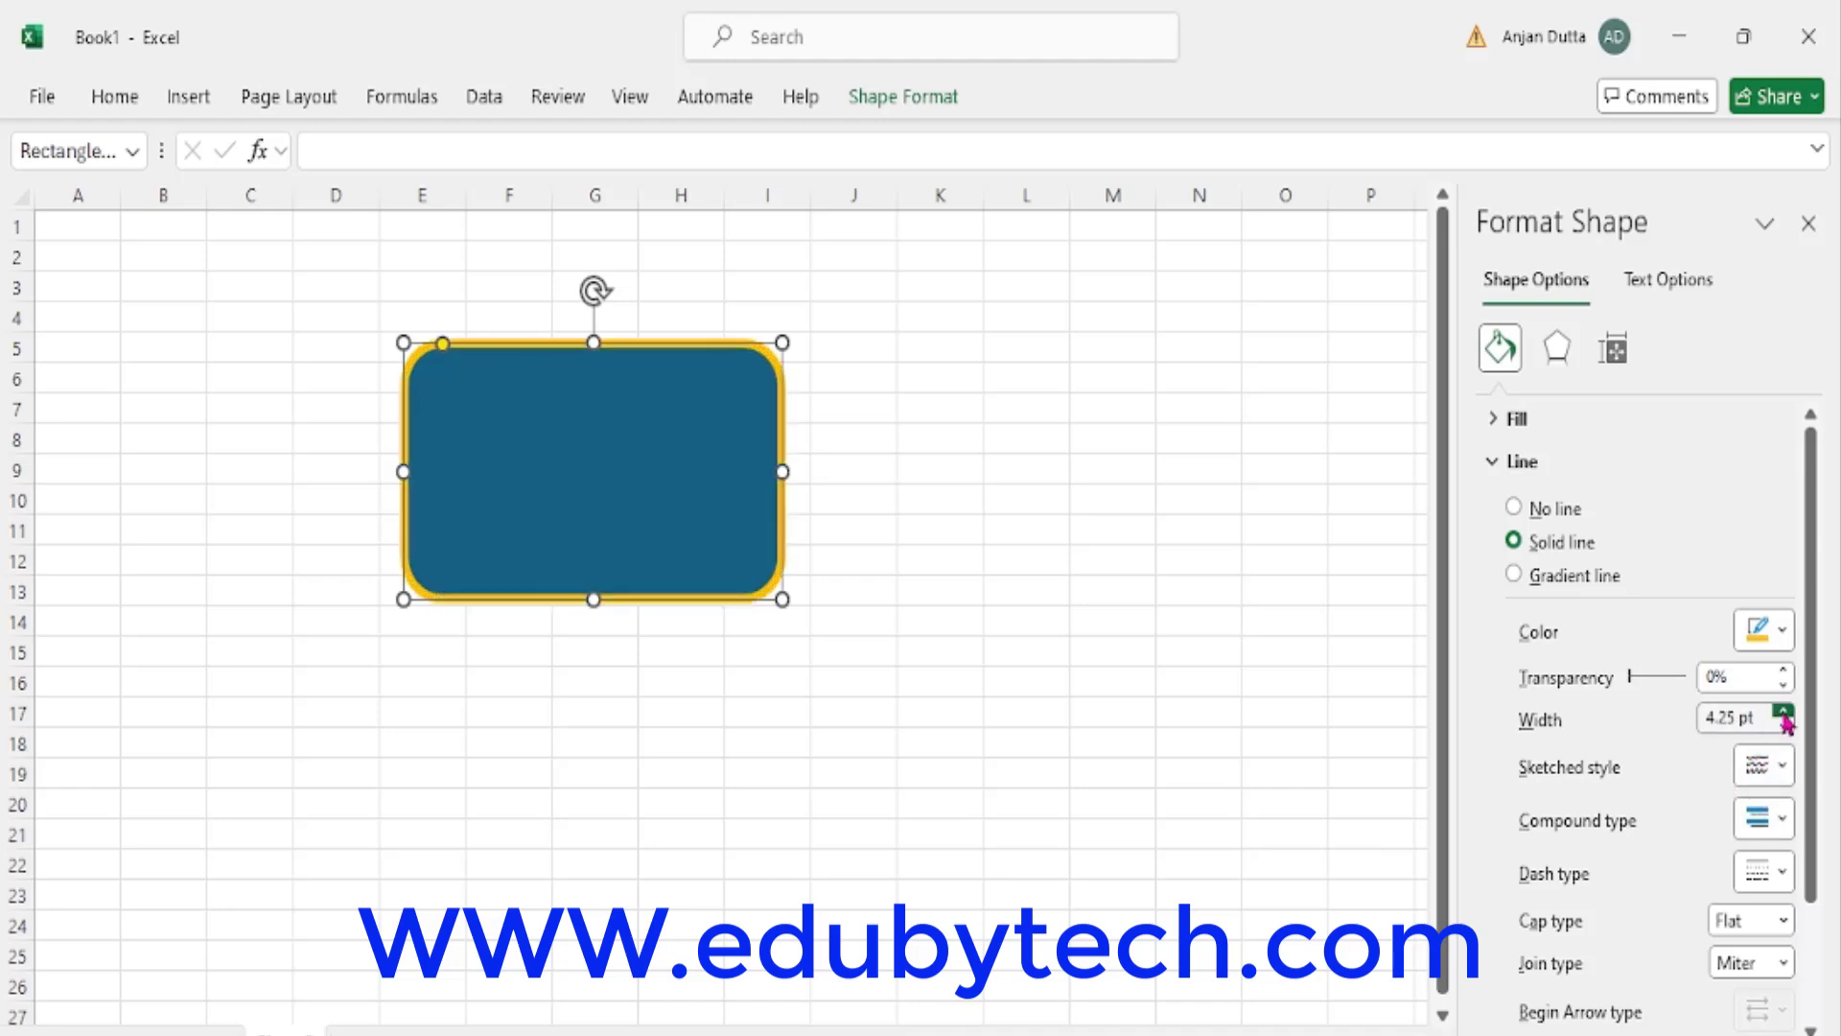
click(1783, 711)
click(1783, 712)
click(1783, 711)
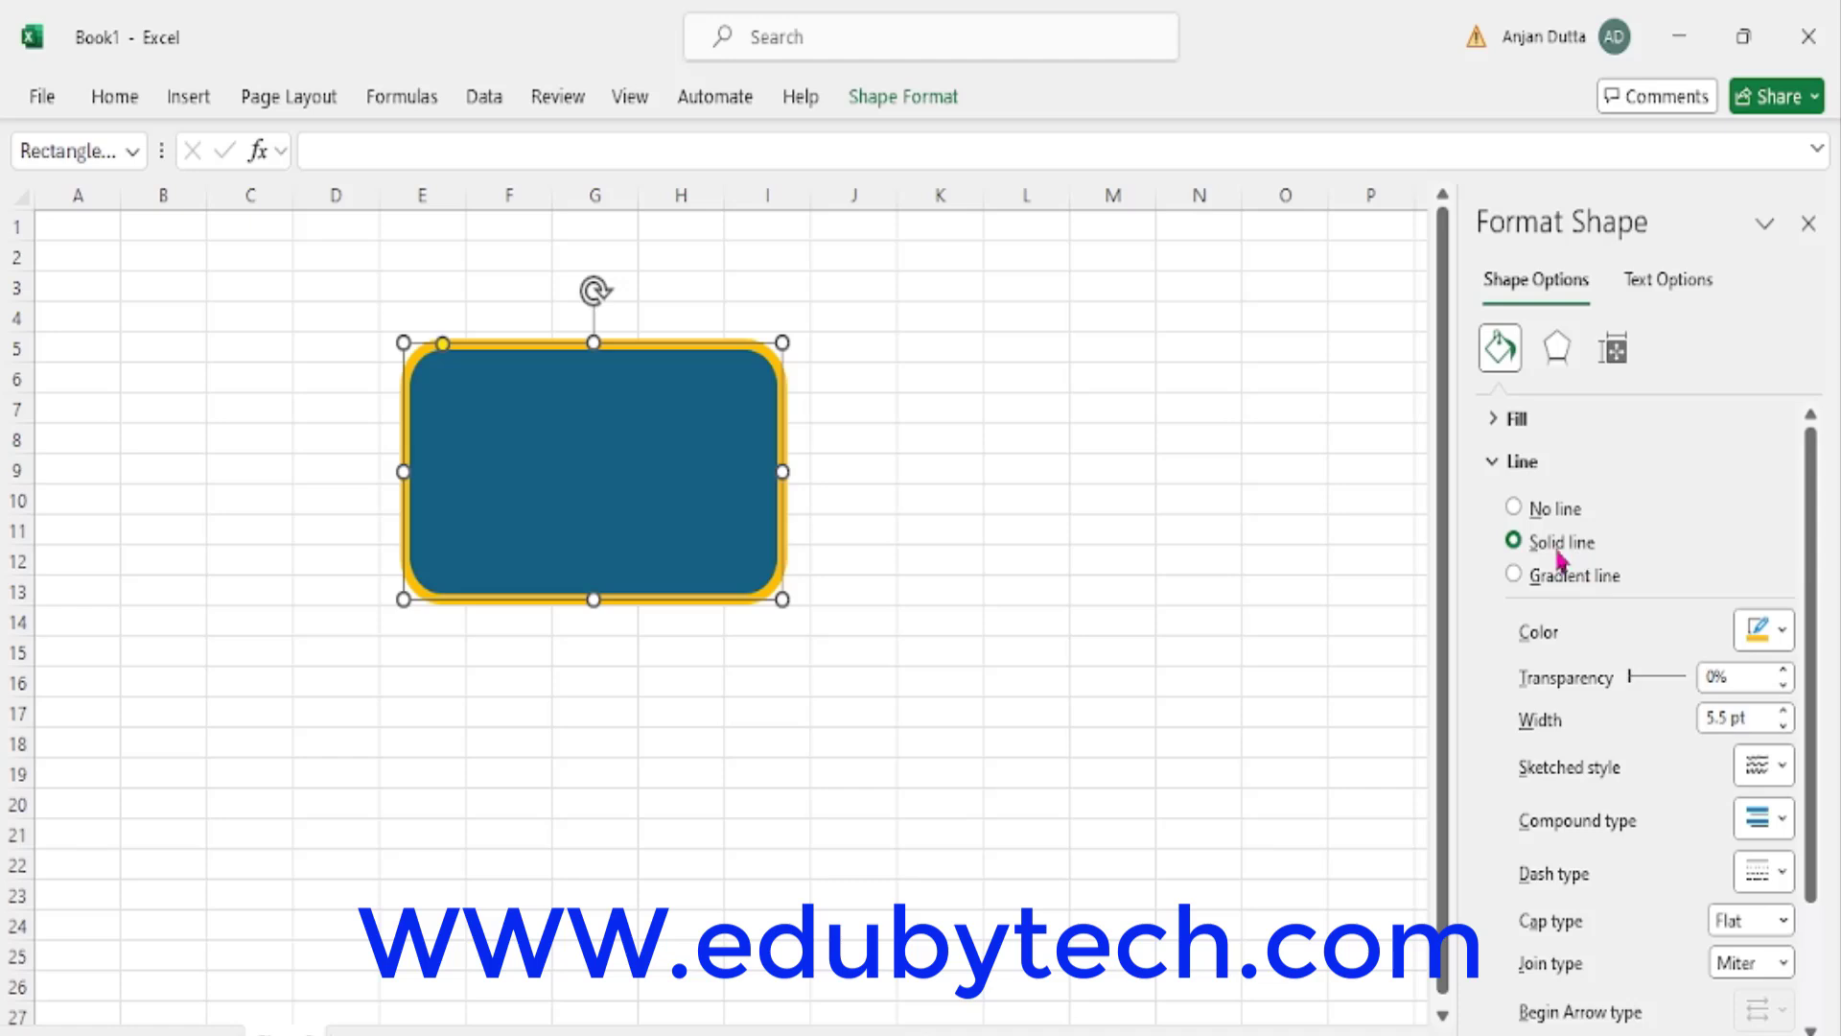
Set the rounded rectangle's solid fill colour to orange
click(1503, 419)
click(1781, 655)
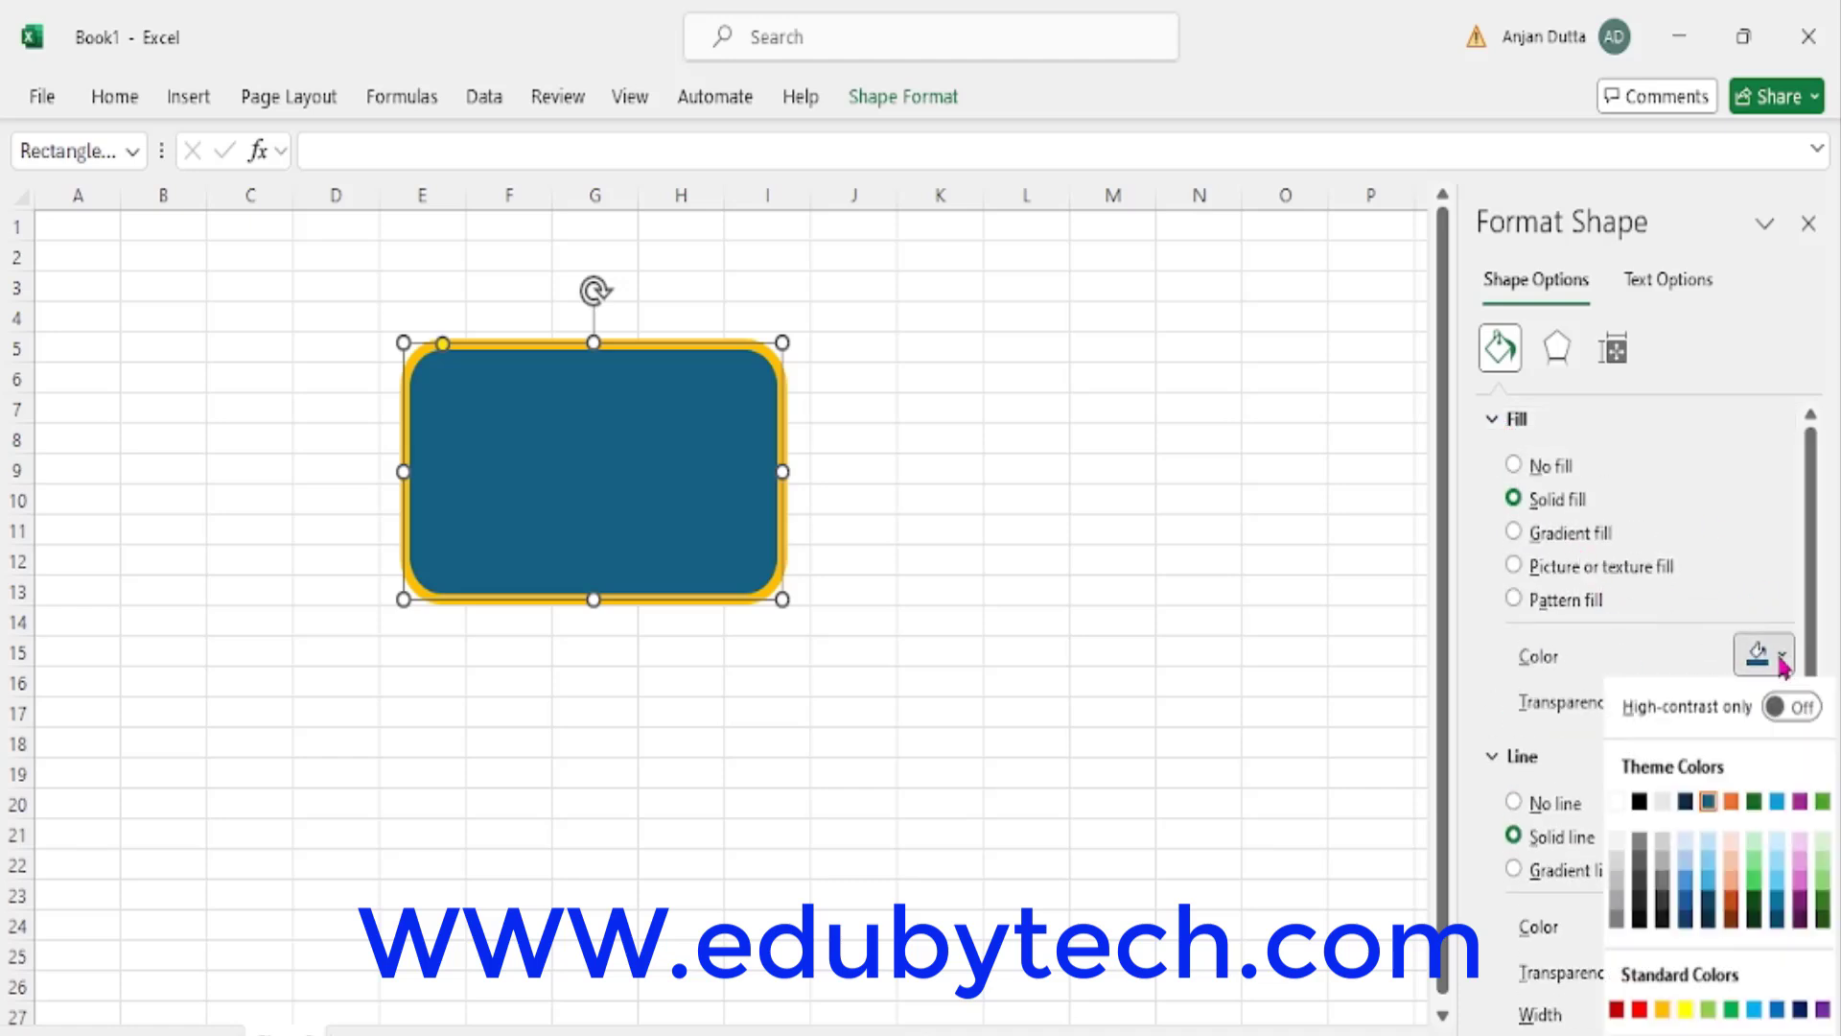
click(1663, 1009)
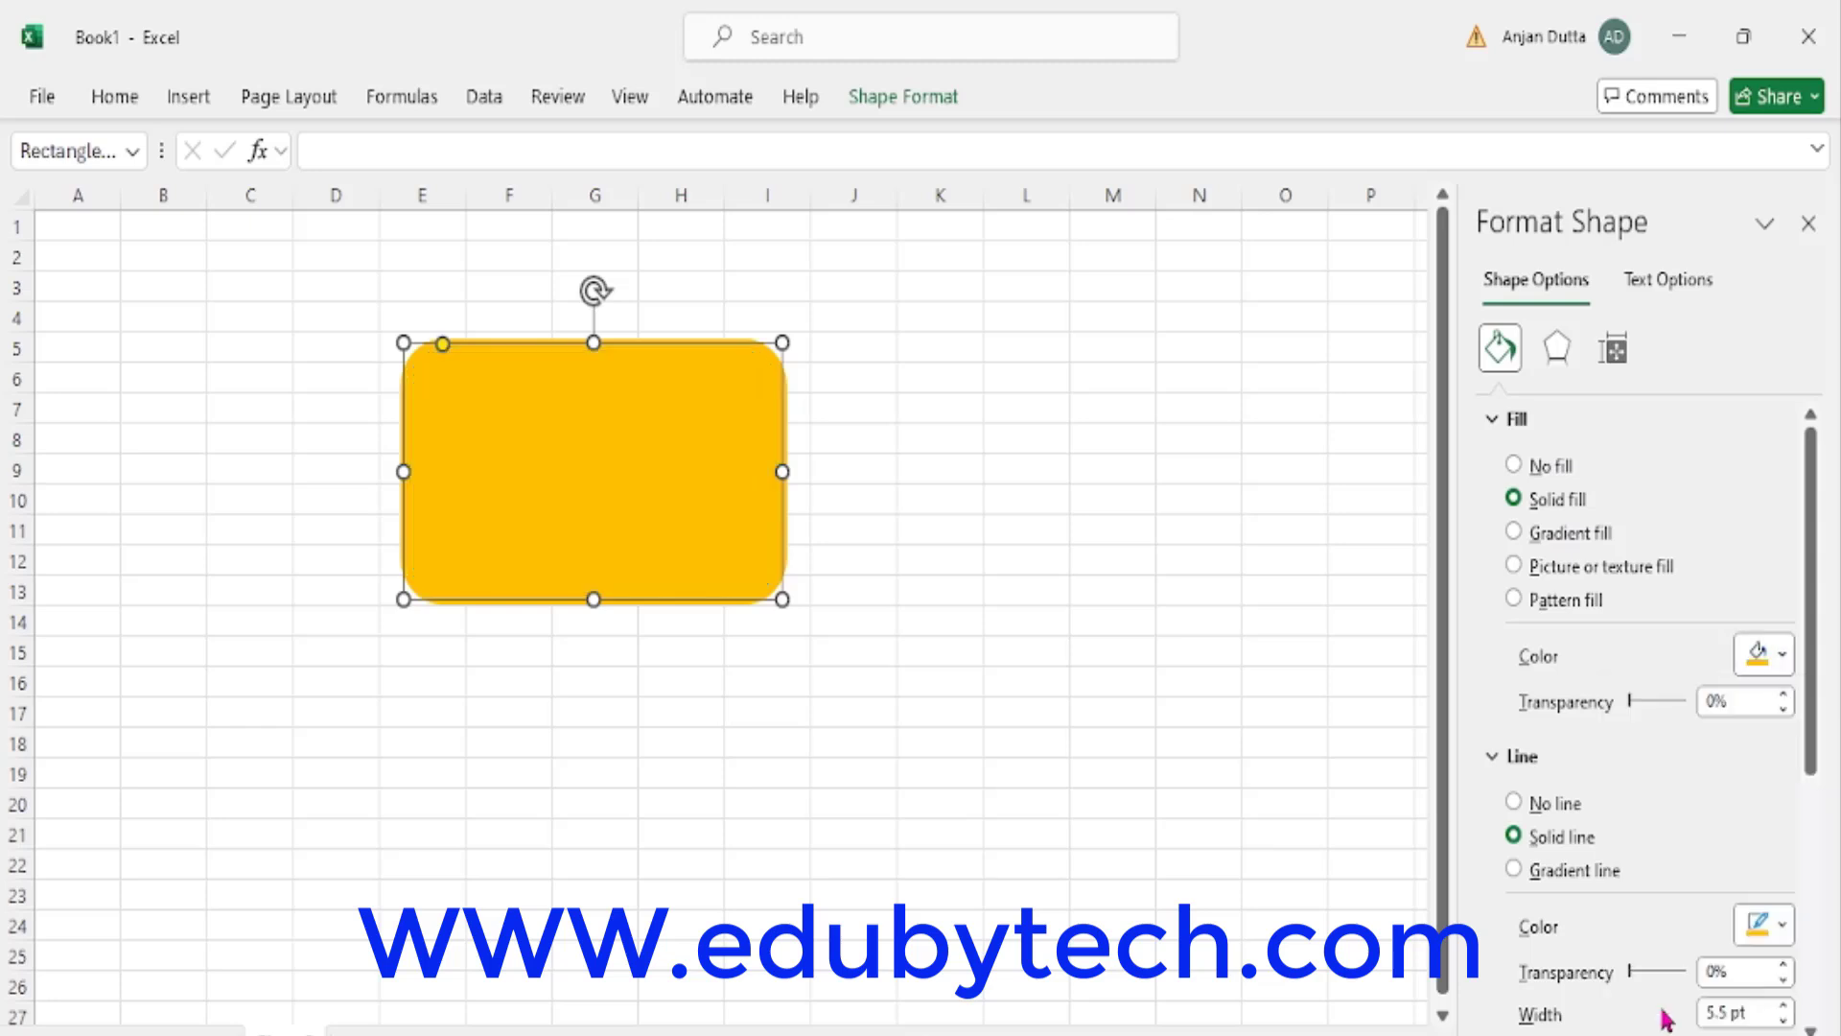
Set the rounded rectangle's outline colour to green and make its formatting the default for new shapes
click(1512, 420)
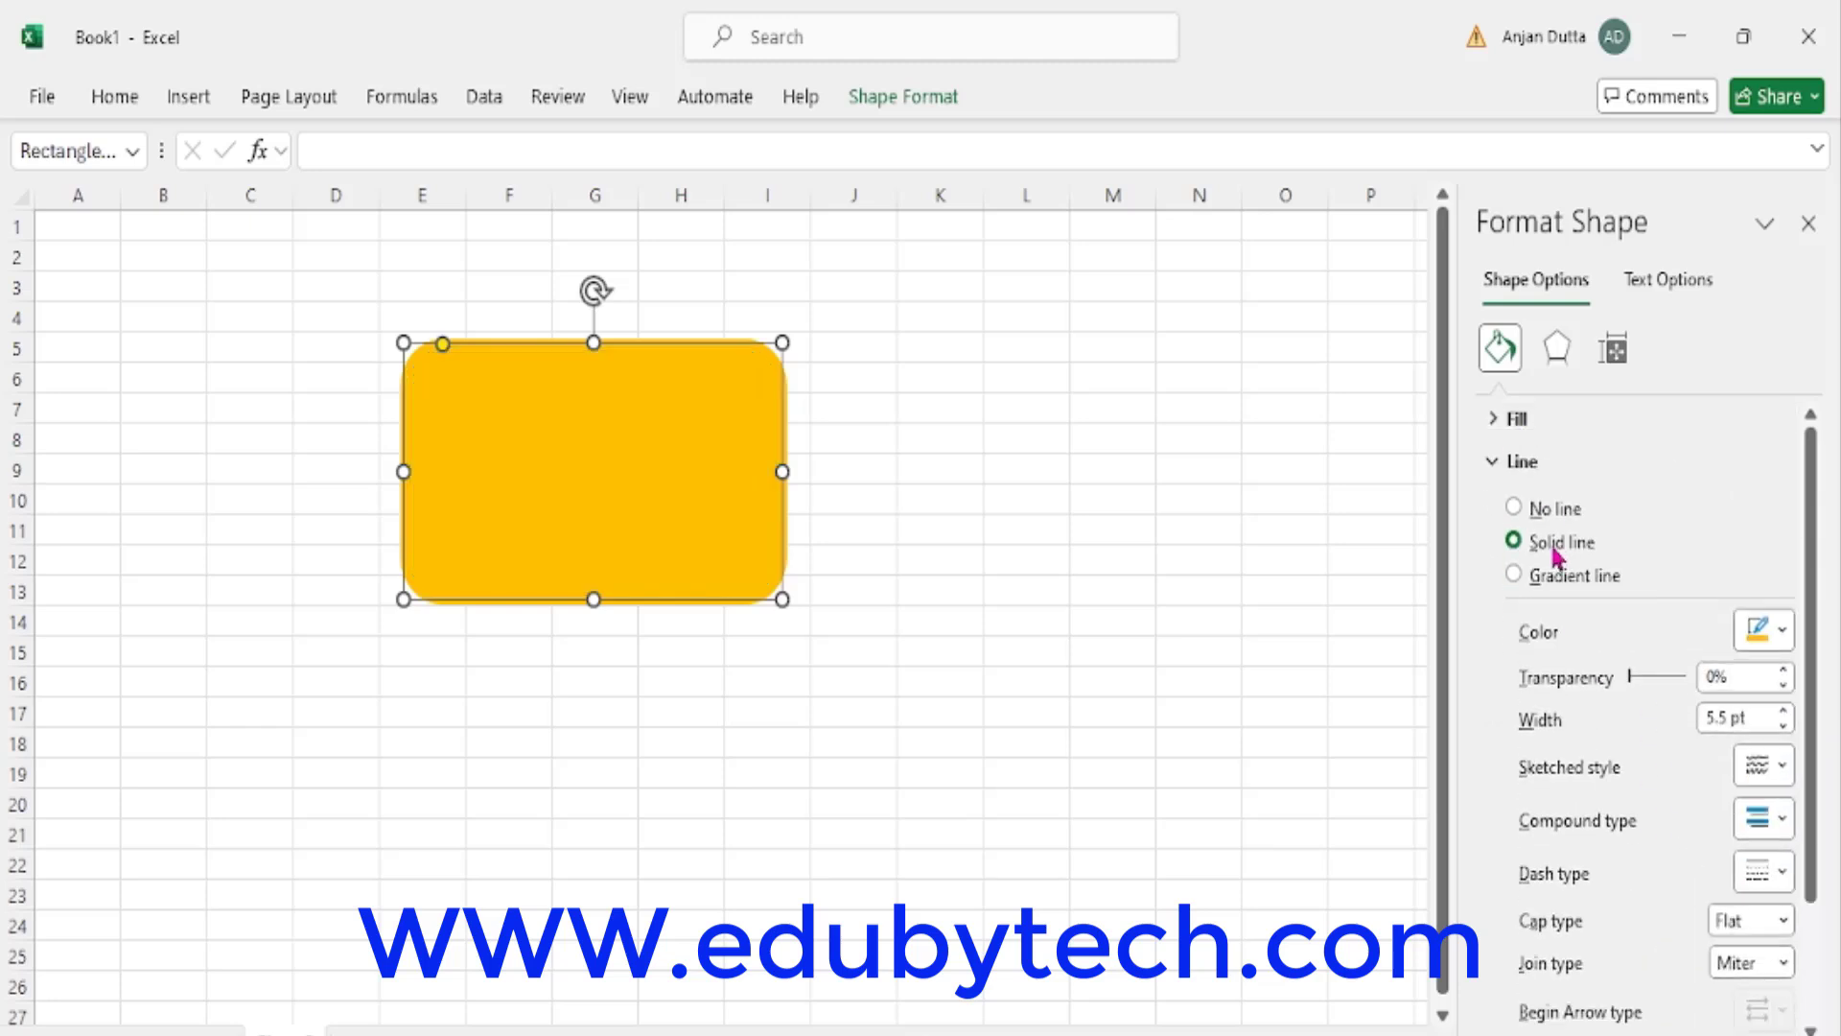
click(1782, 630)
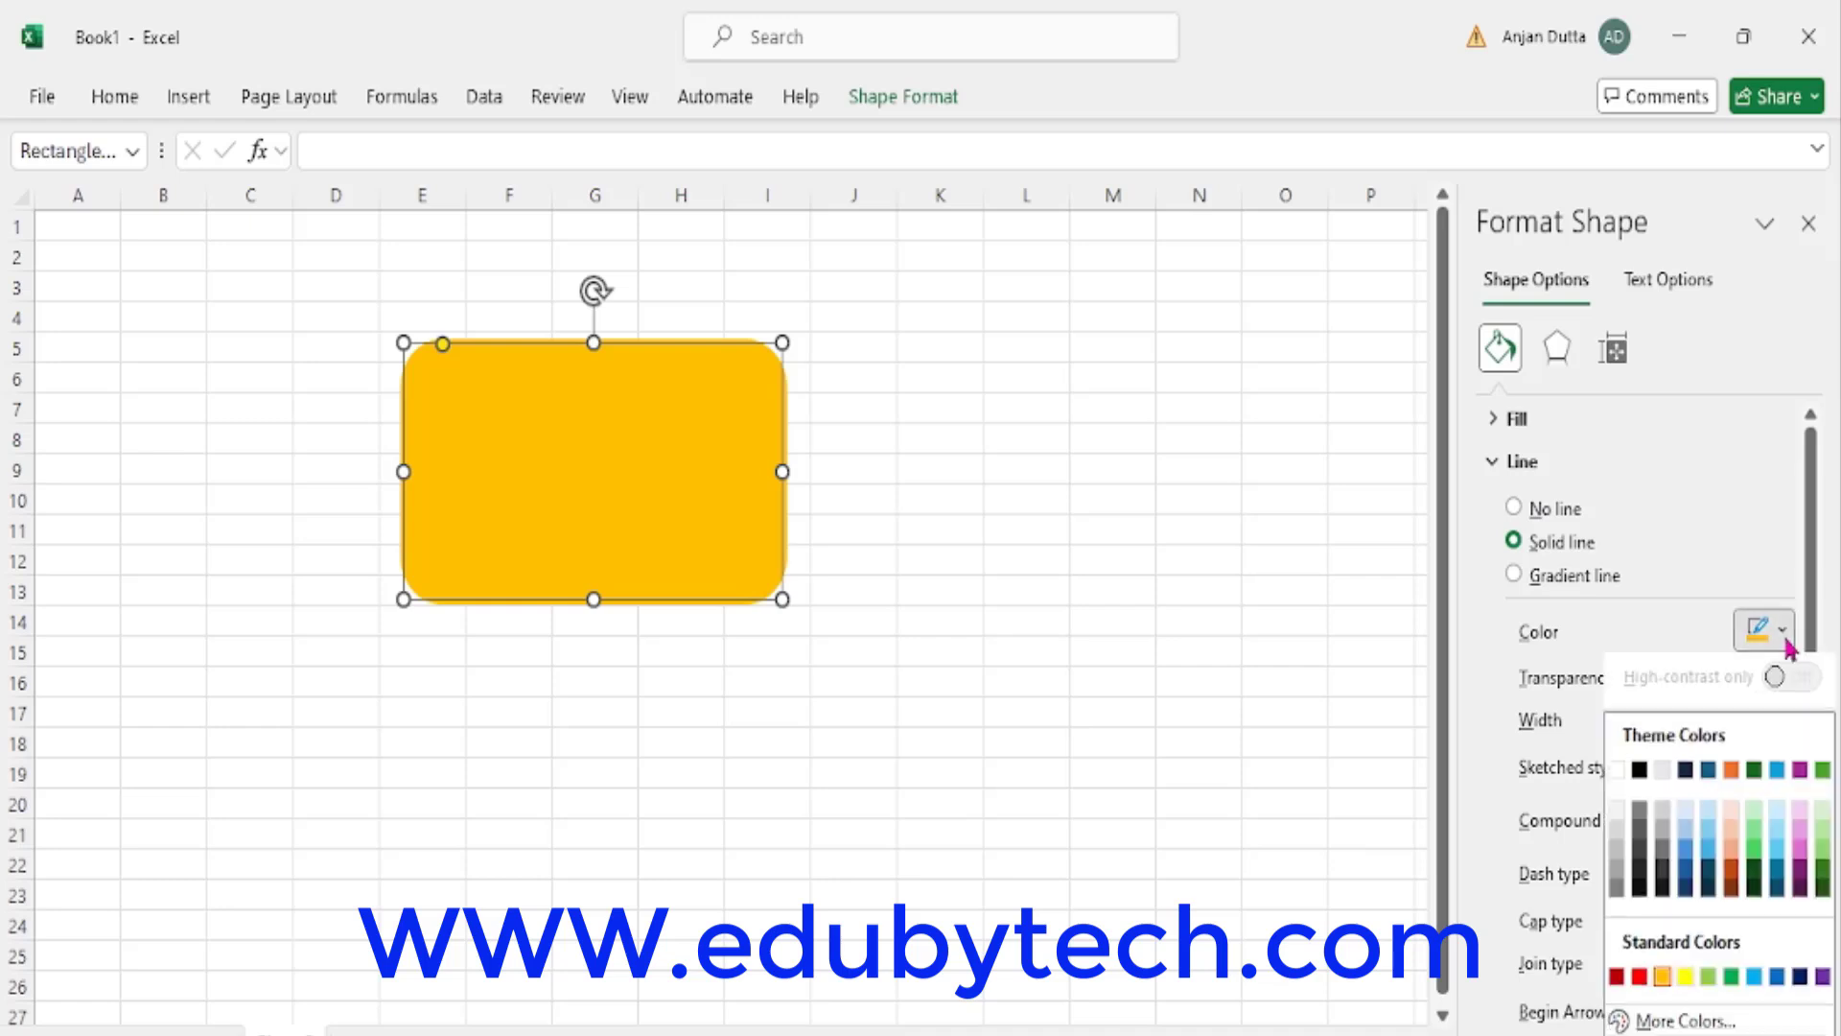
click(1732, 978)
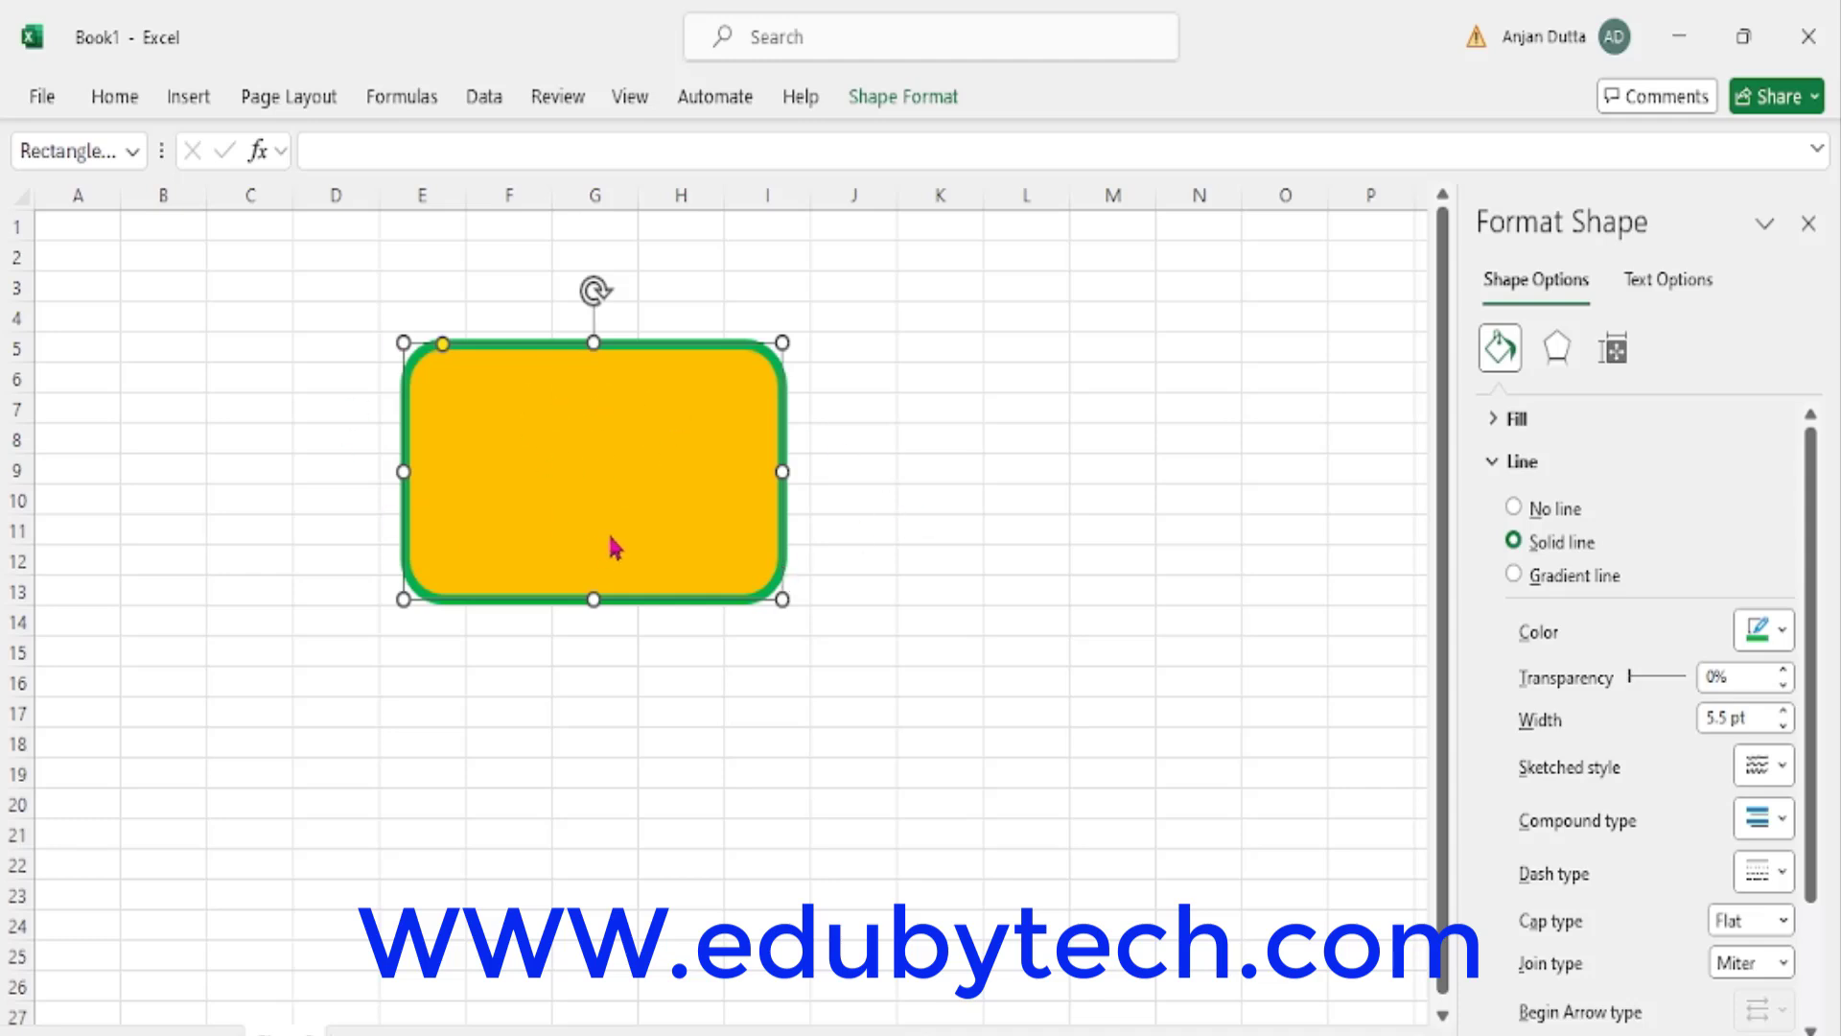
right_click(561, 438)
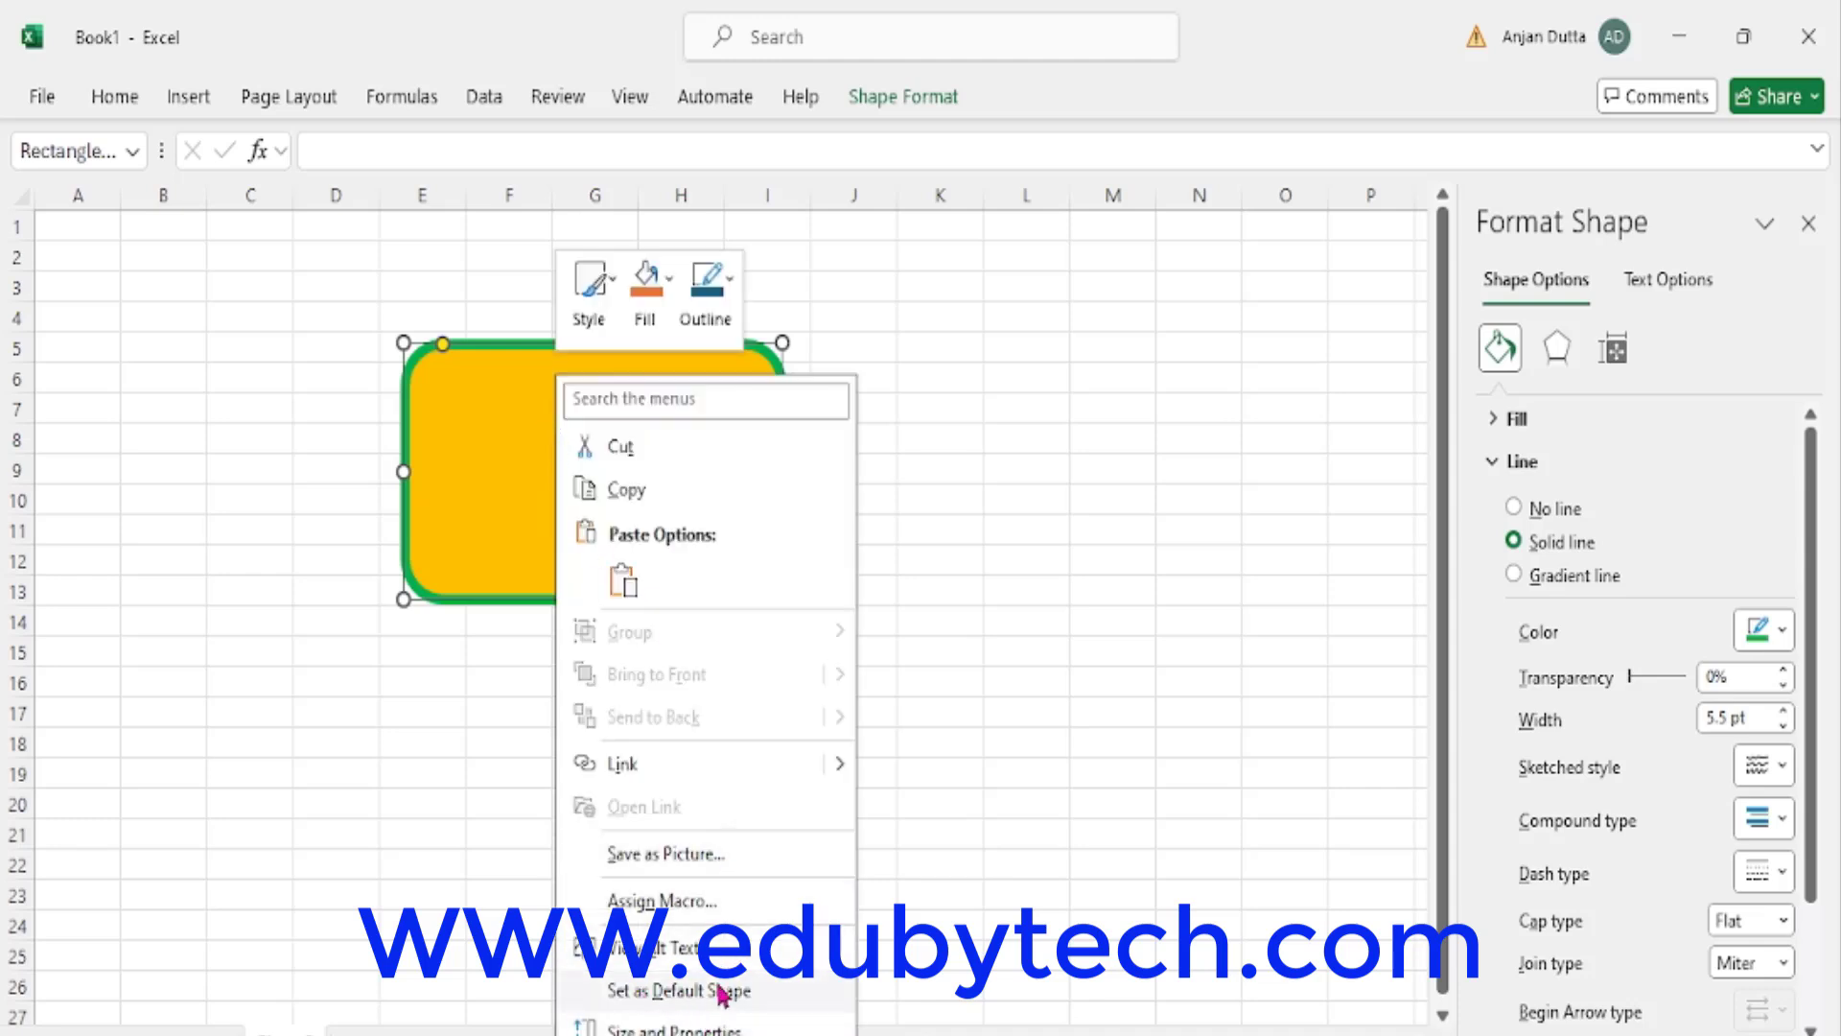
click(669, 998)
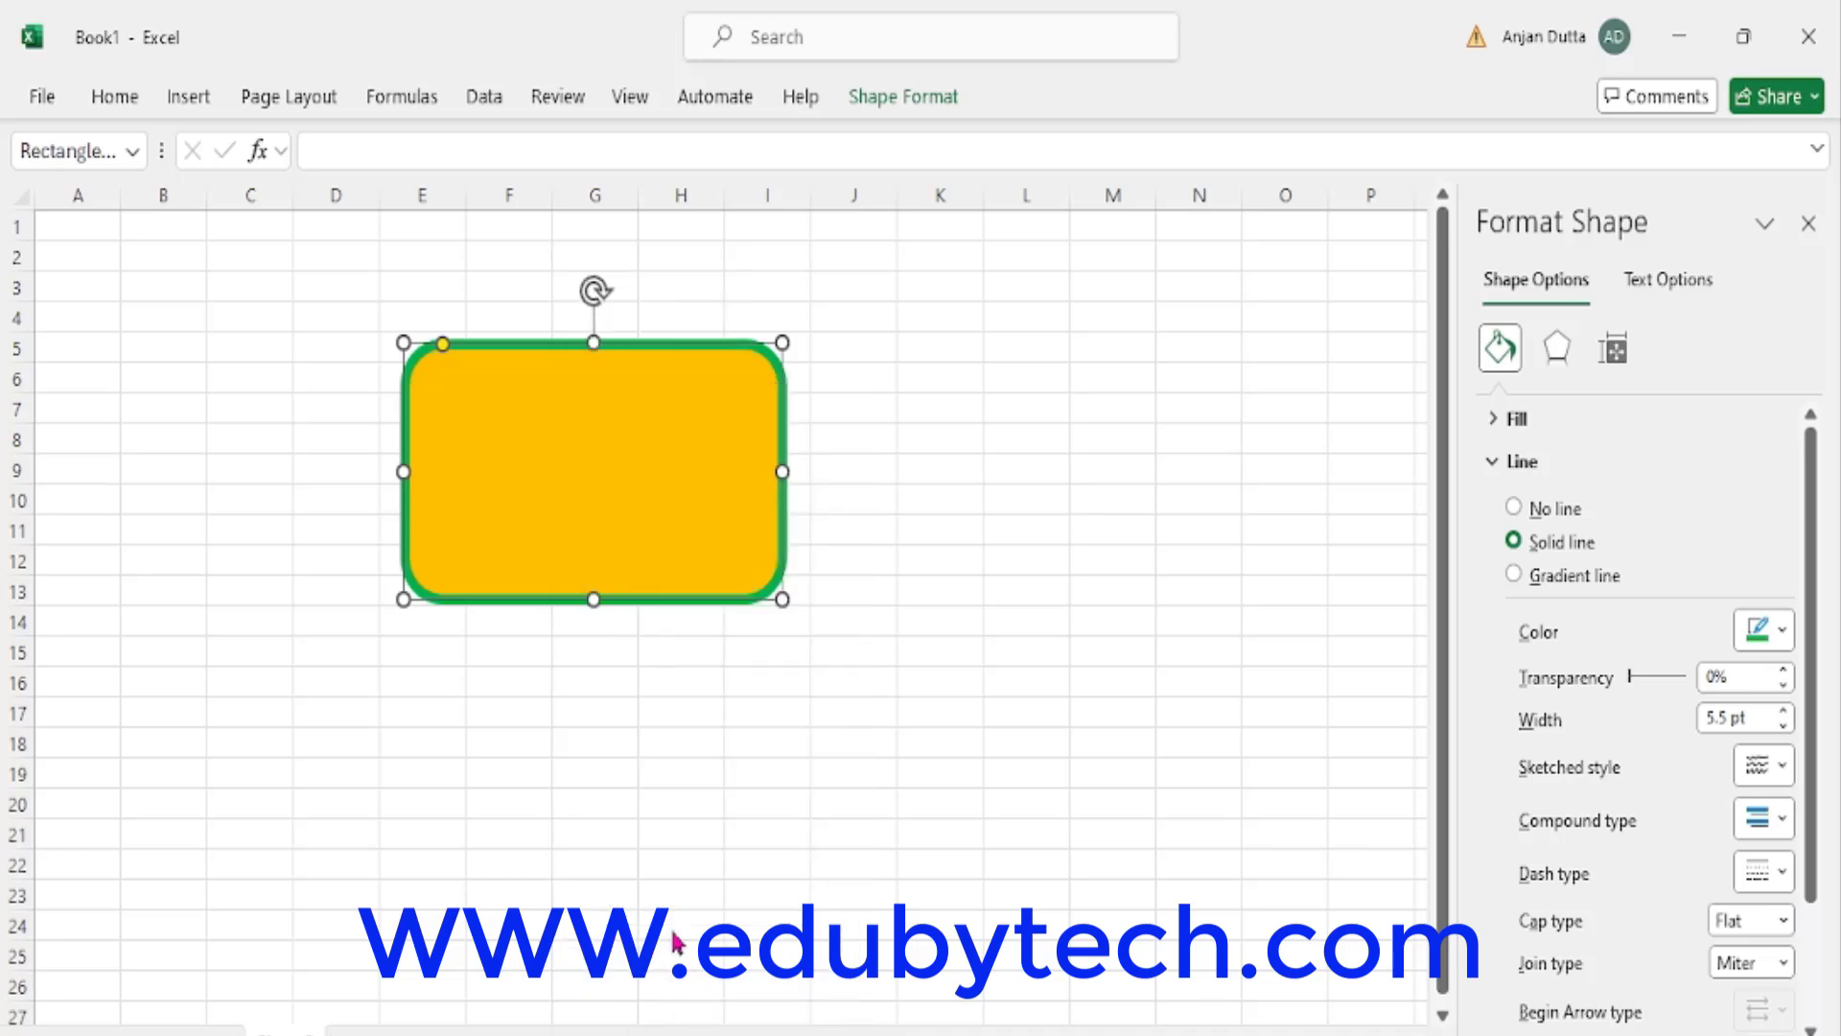
Draw a rectangle covering about columns K to N and rows 5 to 21, beside the rounded rectangle
click(188, 99)
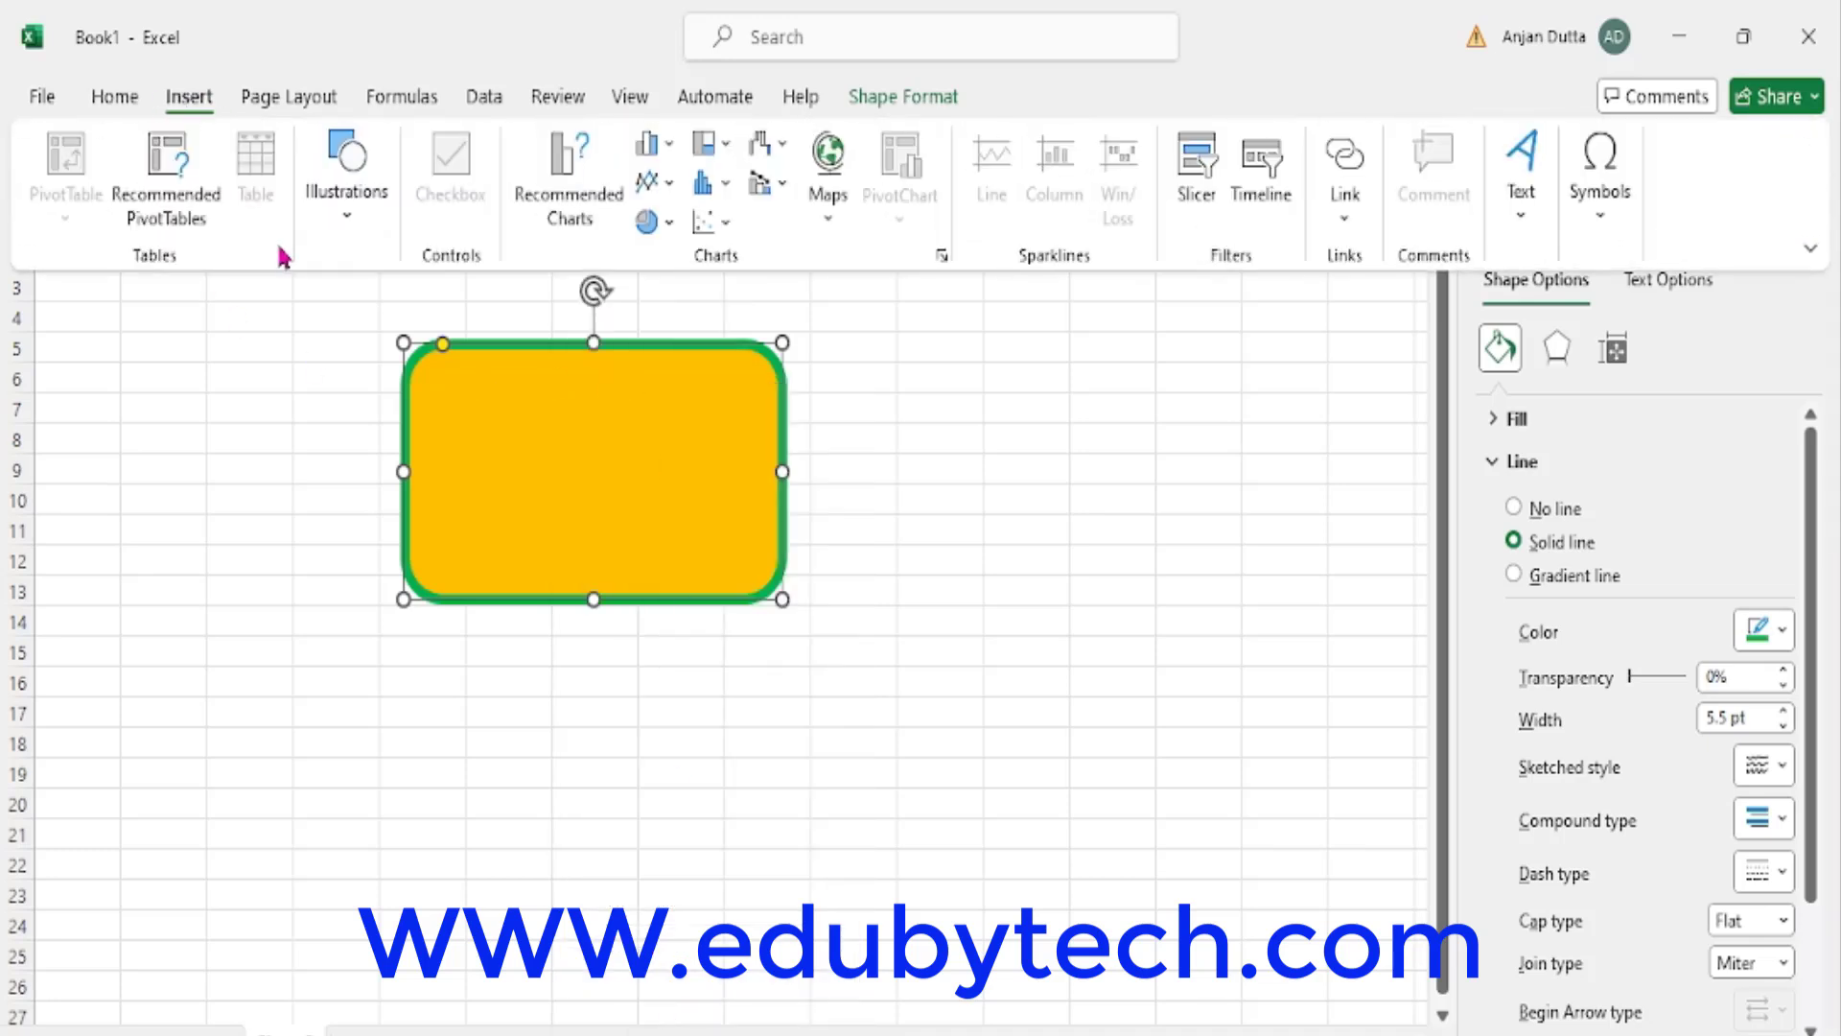
click(343, 251)
click(397, 350)
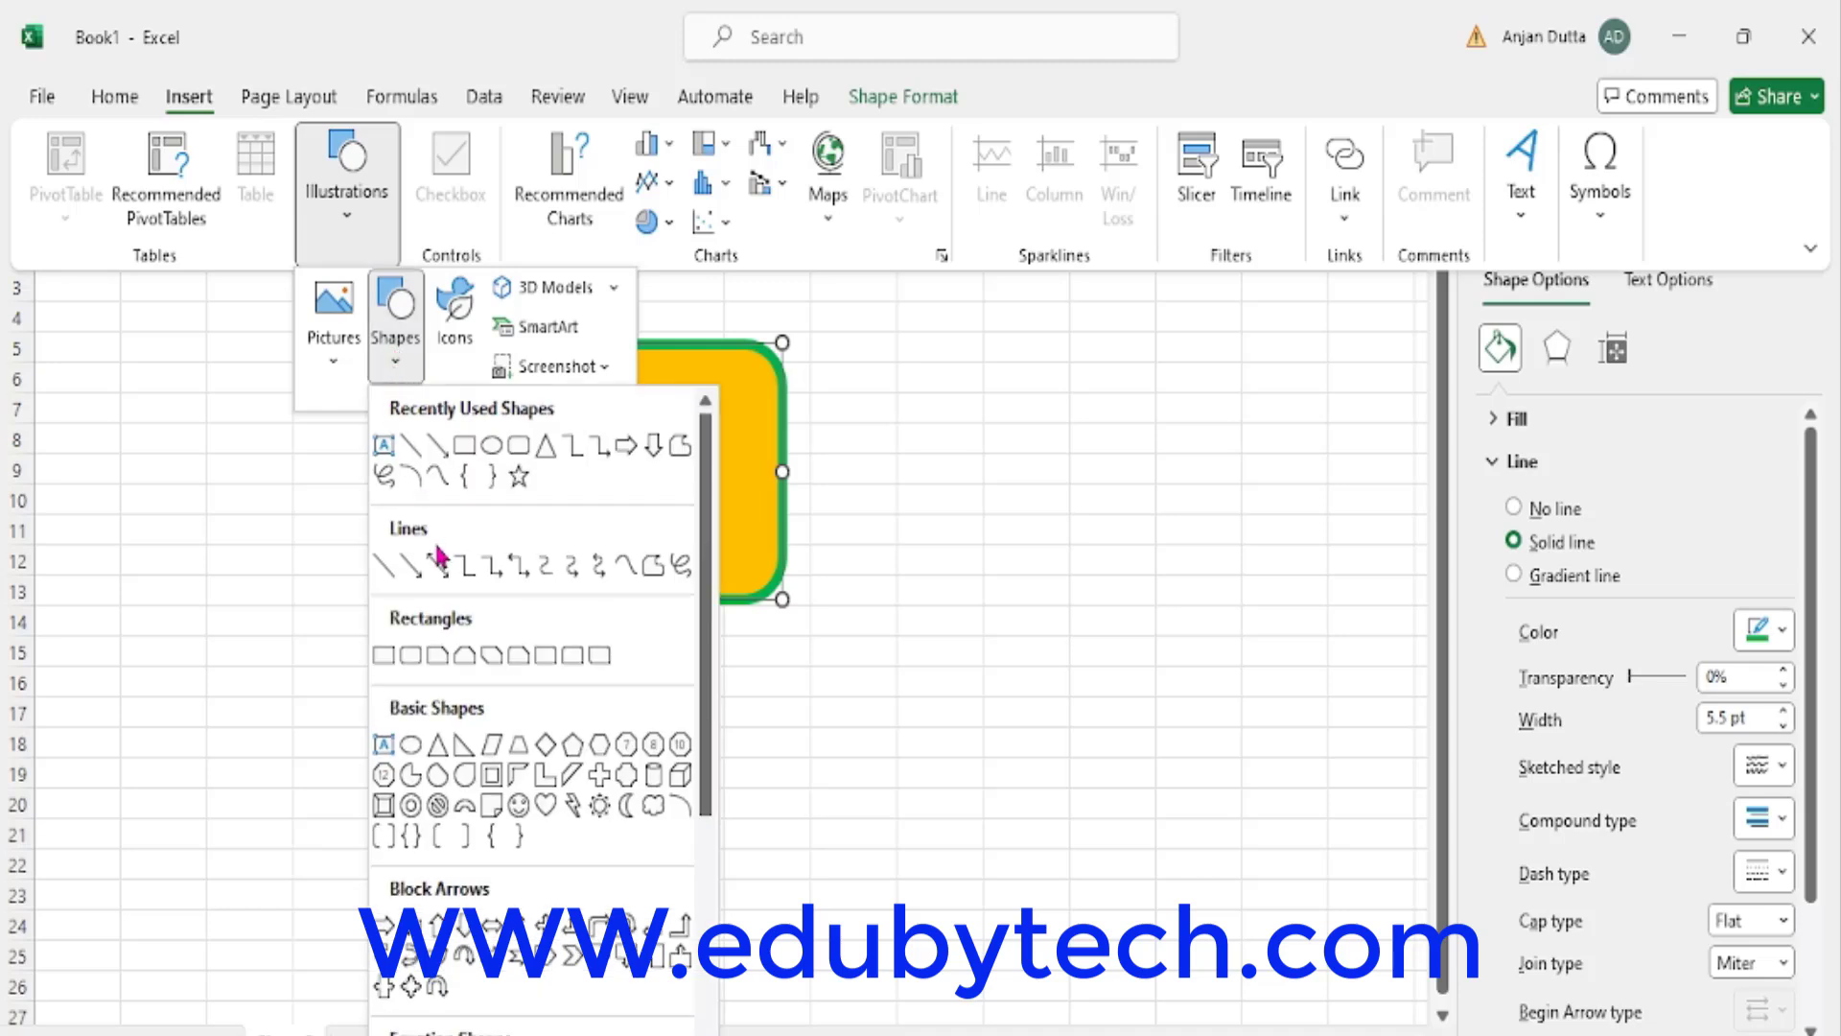
click(470, 450)
drag(888, 349, 1251, 851)
Draw an oval below the rounded rectangle, over about columns C to H and rows 16 to 24
click(177, 108)
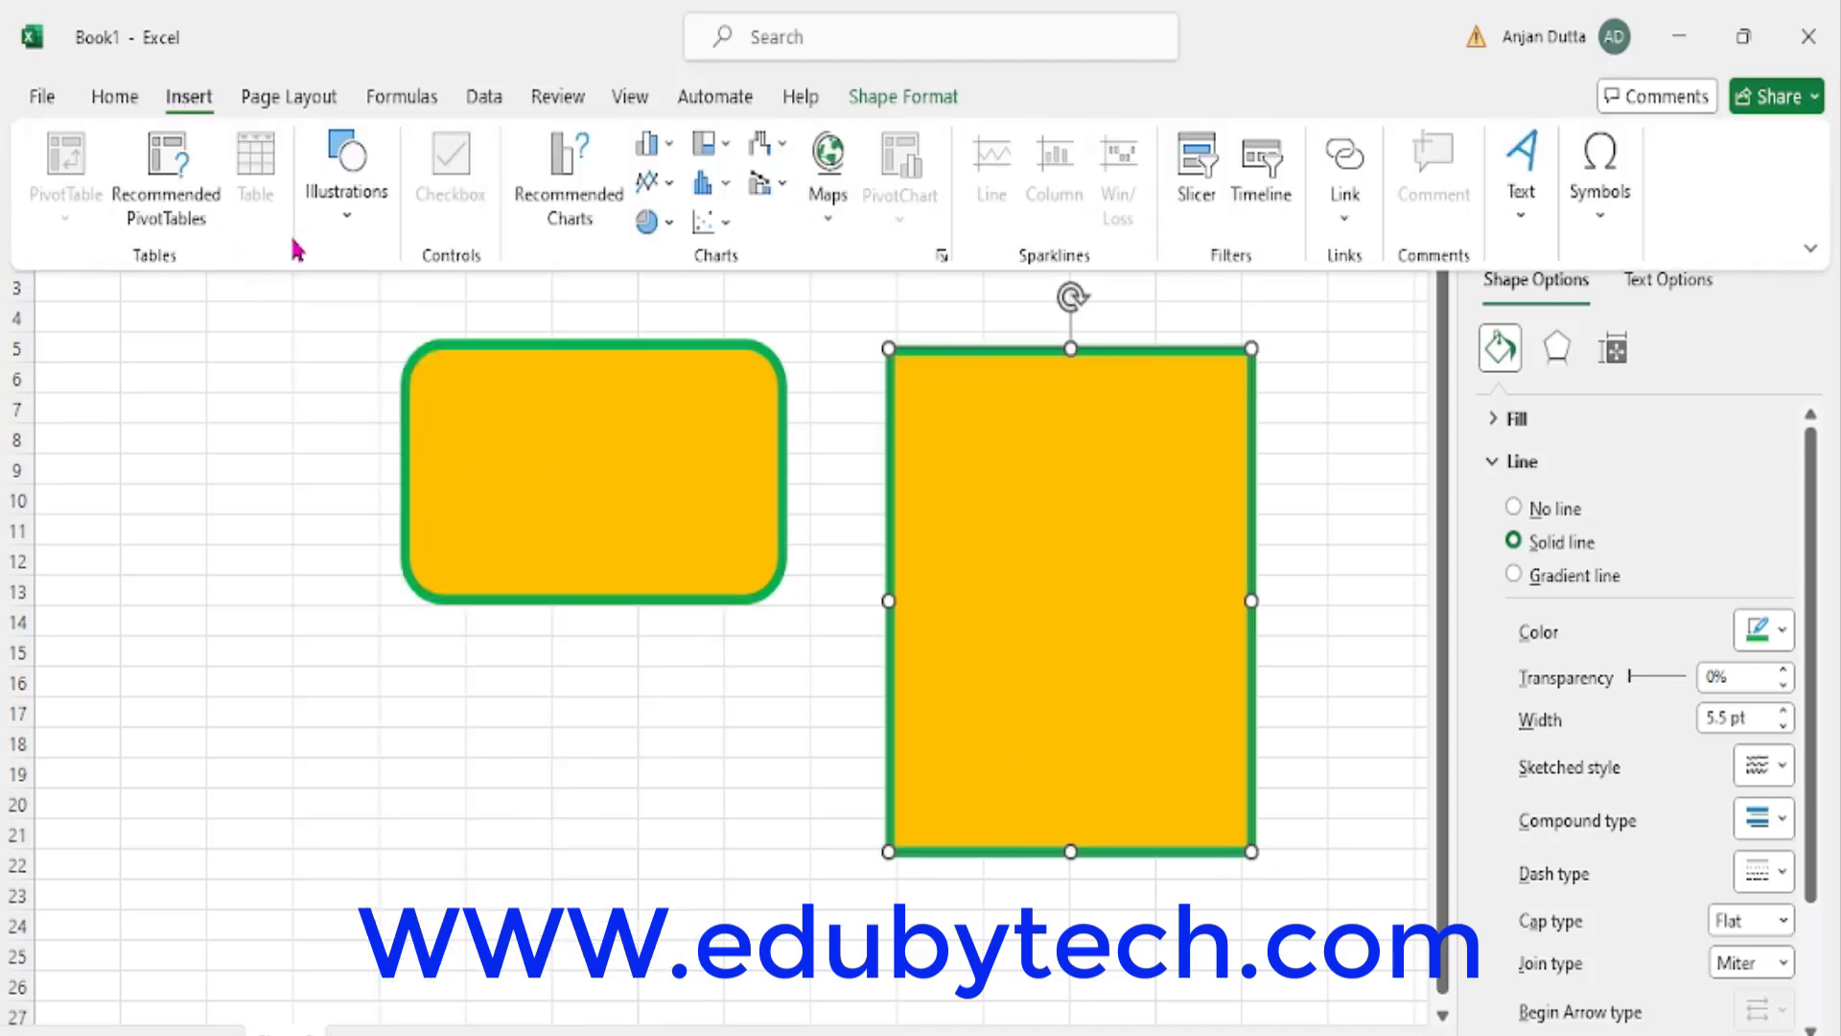
click(347, 229)
click(397, 331)
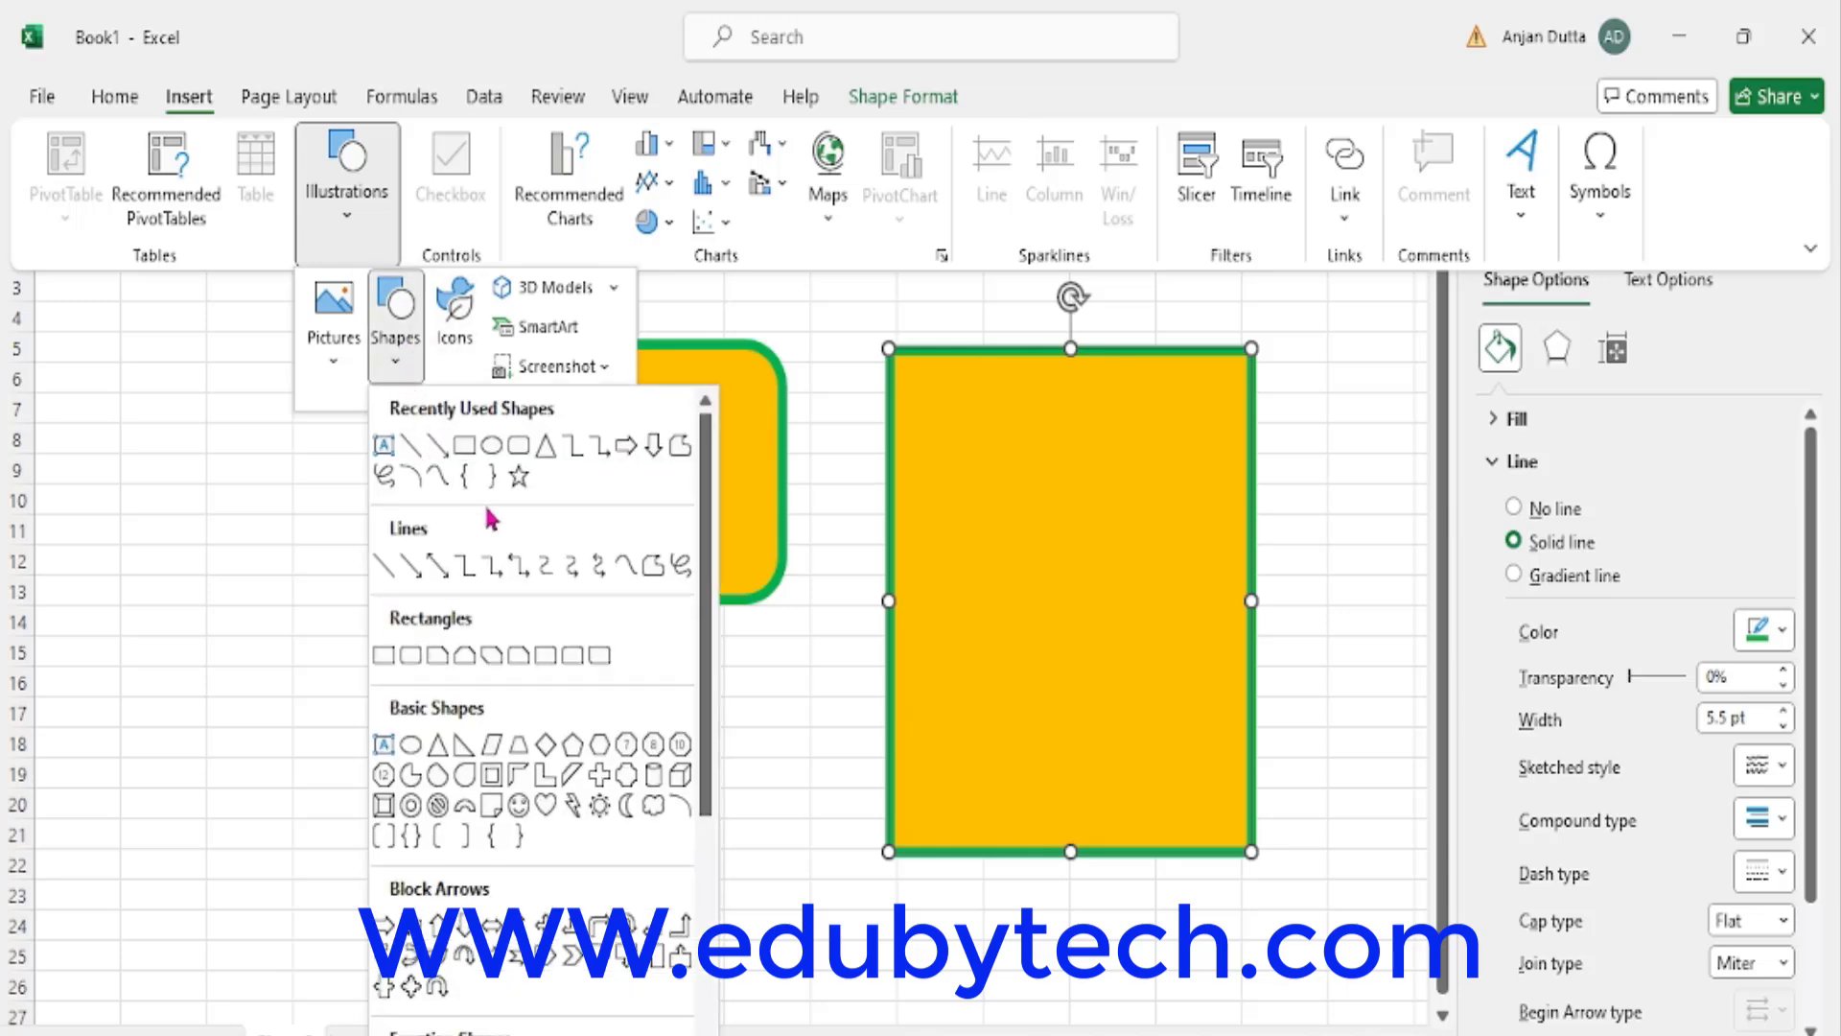
click(493, 449)
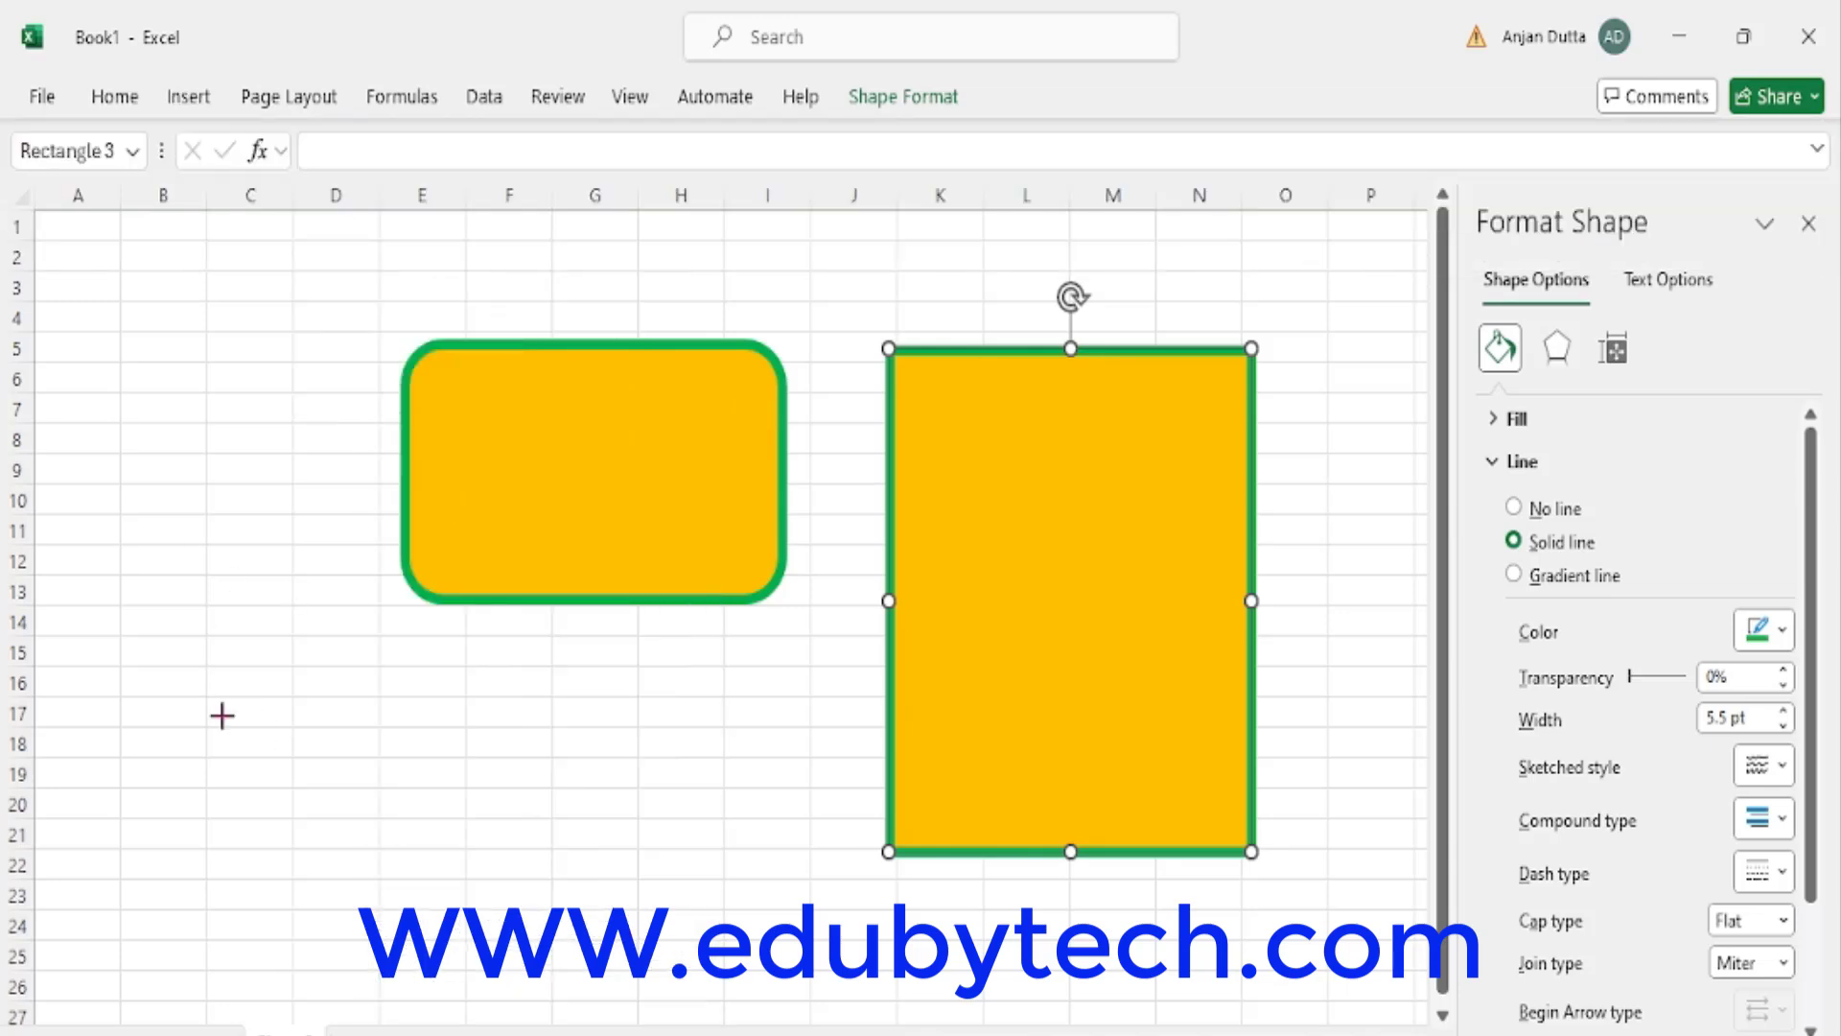
drag(210, 681, 654, 929)
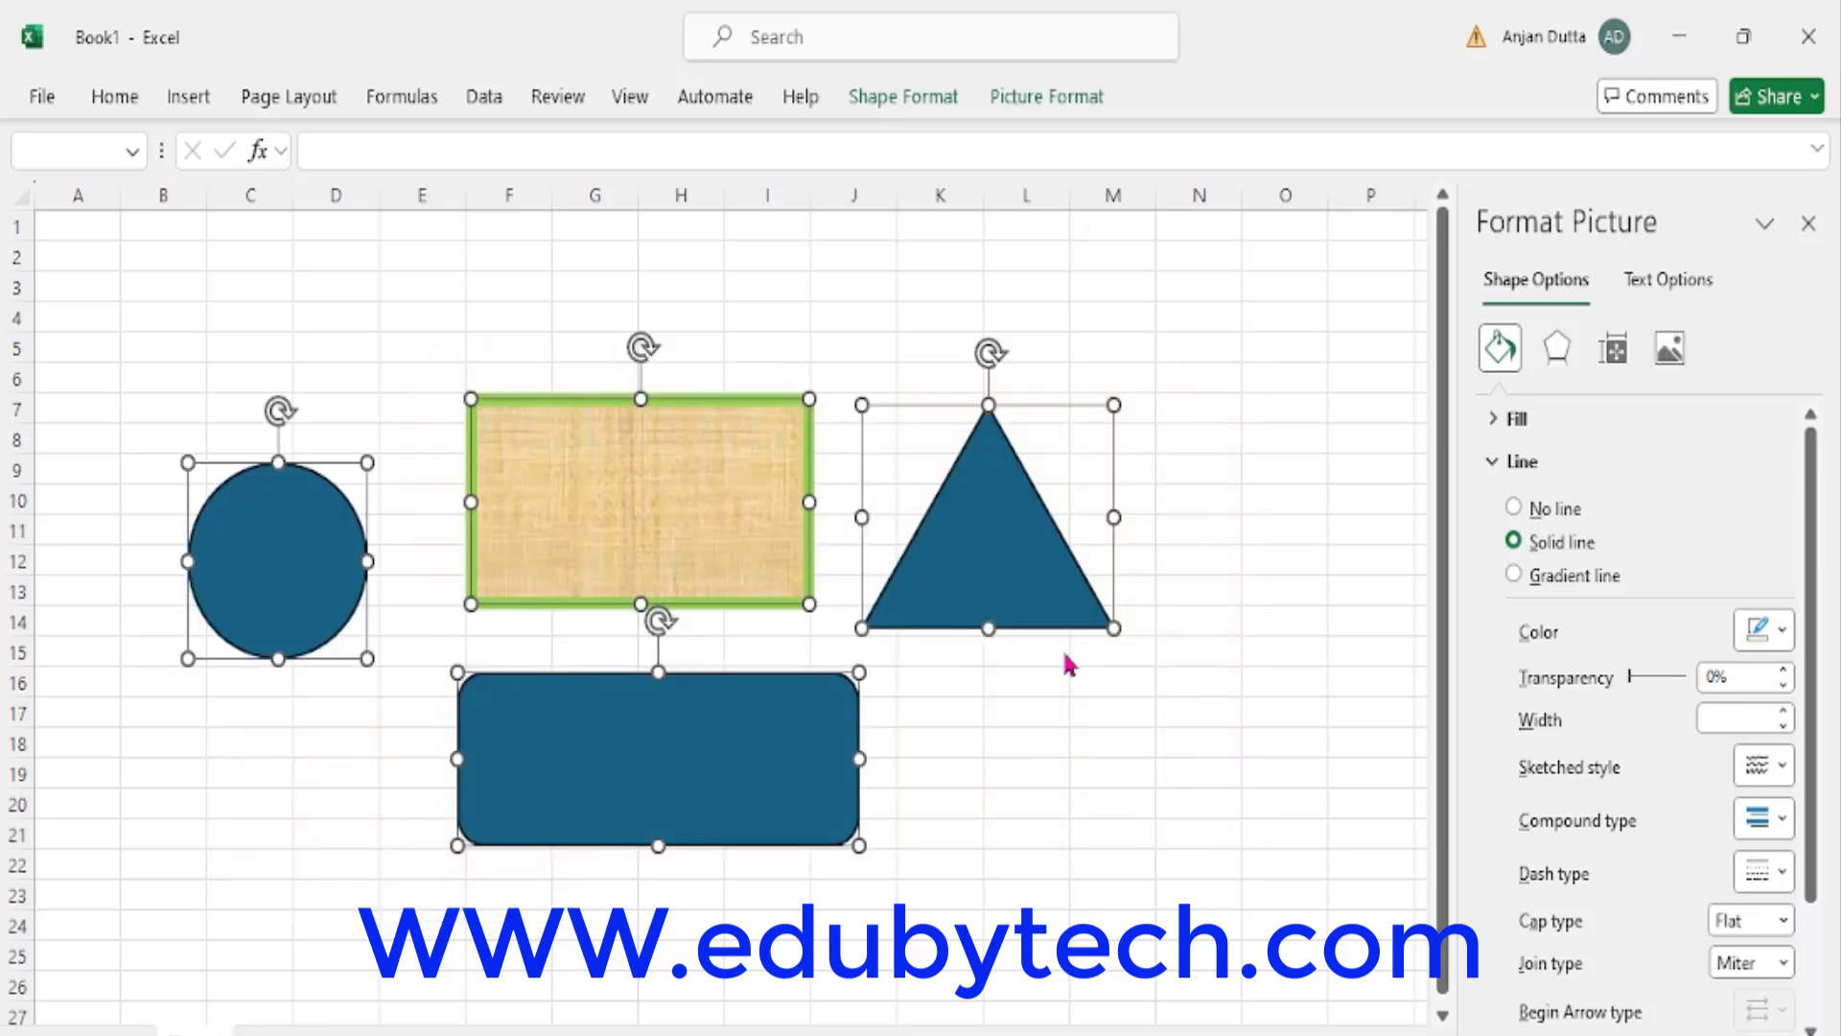
Select the circle, textured rectangle, triangle and rounded rectangle one at a time, select all four together with a selection box, and clear the selection
click(423, 583)
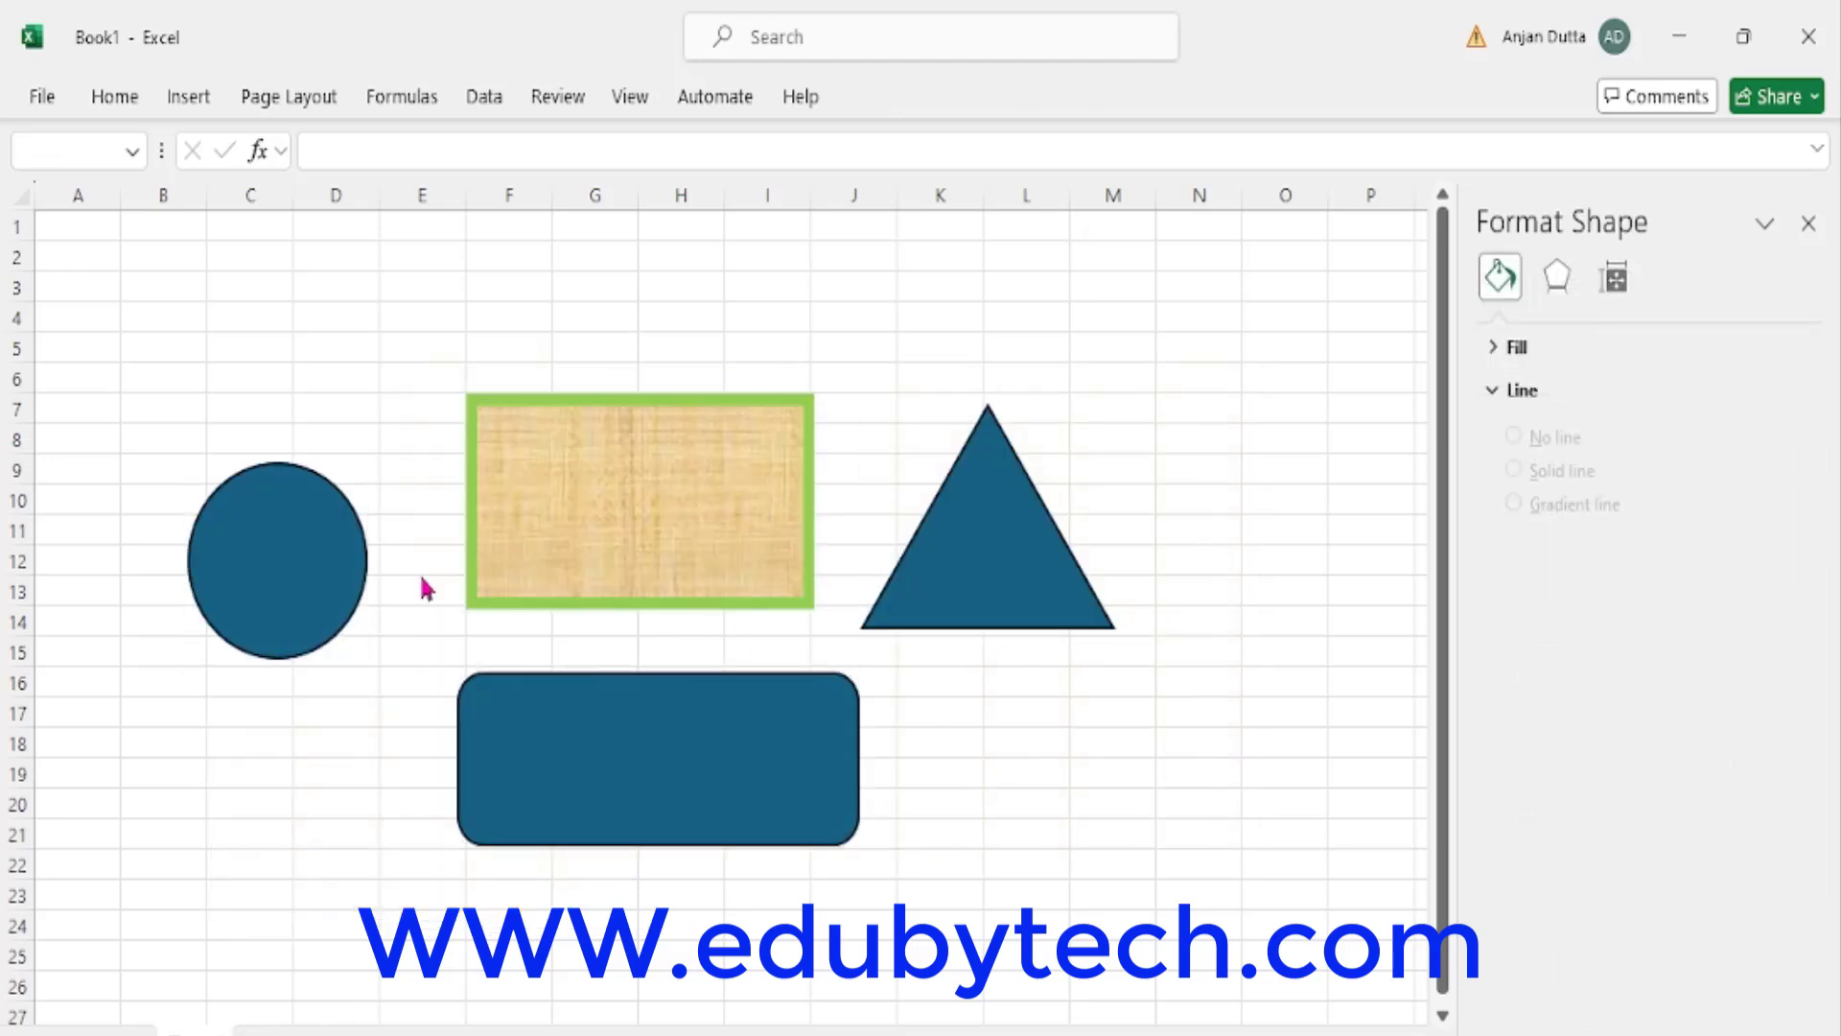
click(329, 611)
click(489, 579)
click(925, 547)
click(746, 748)
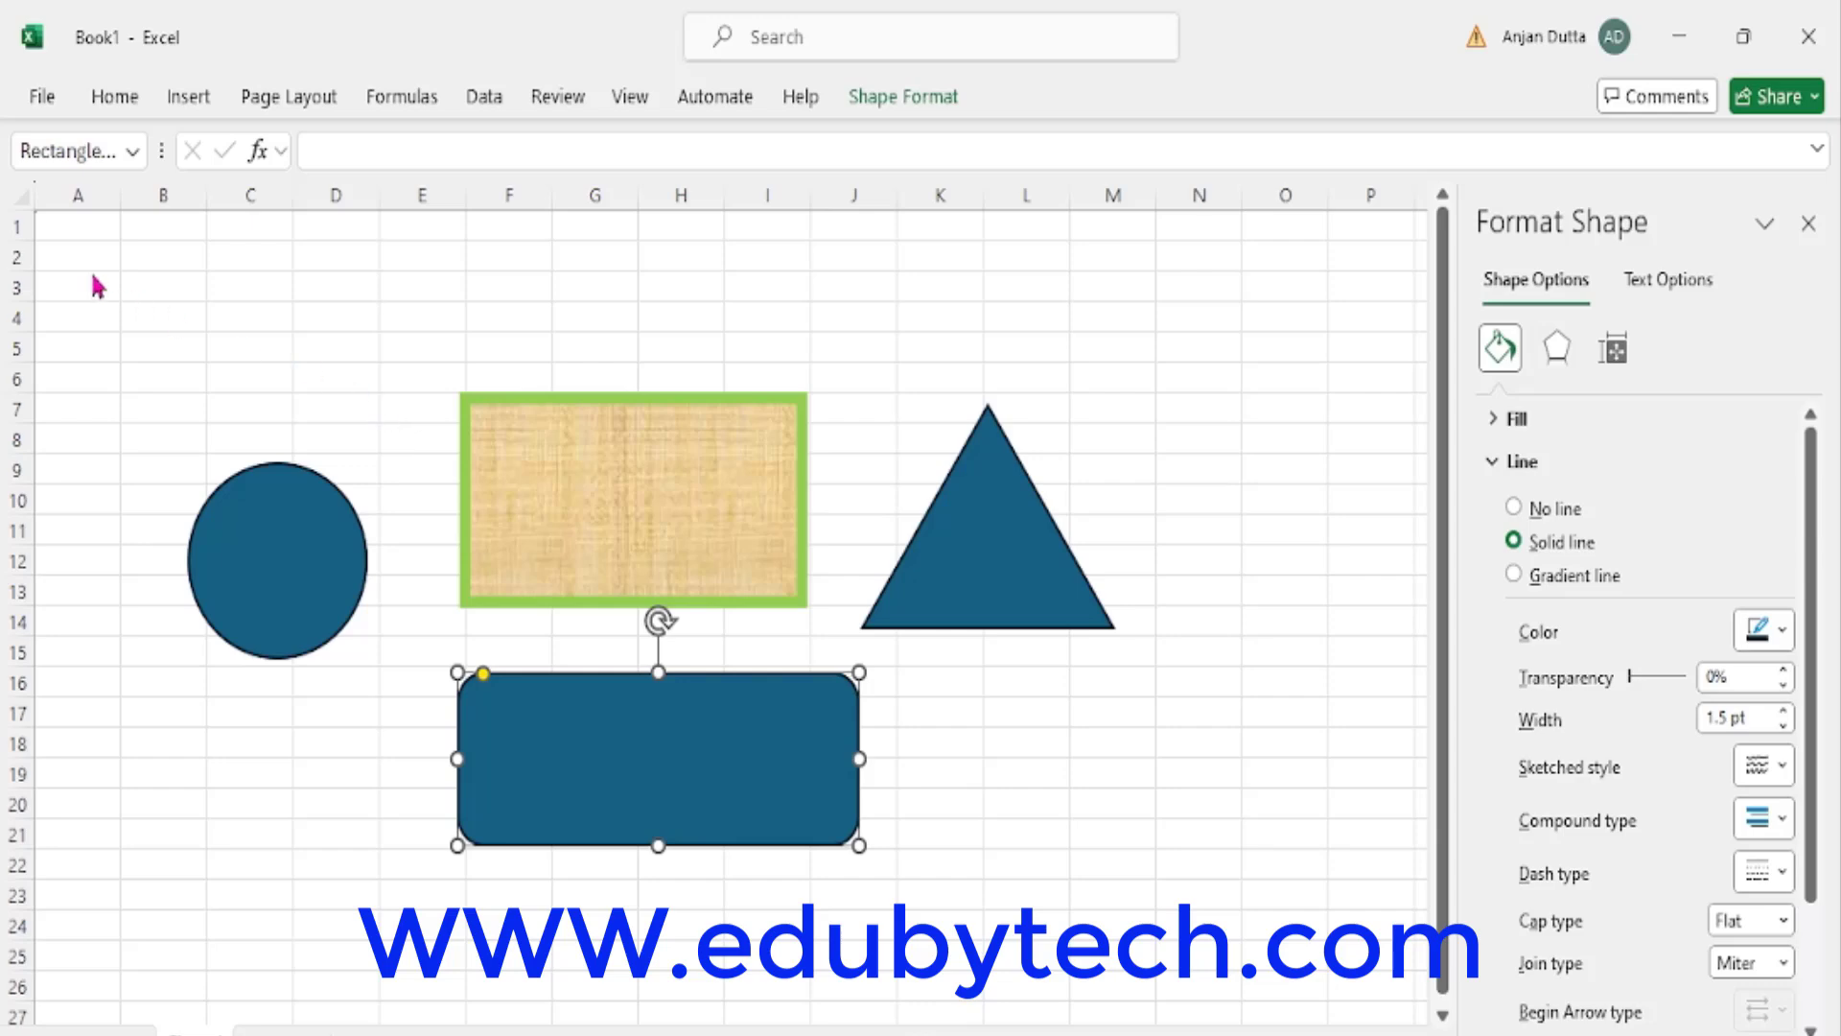
drag(91, 269, 1260, 975)
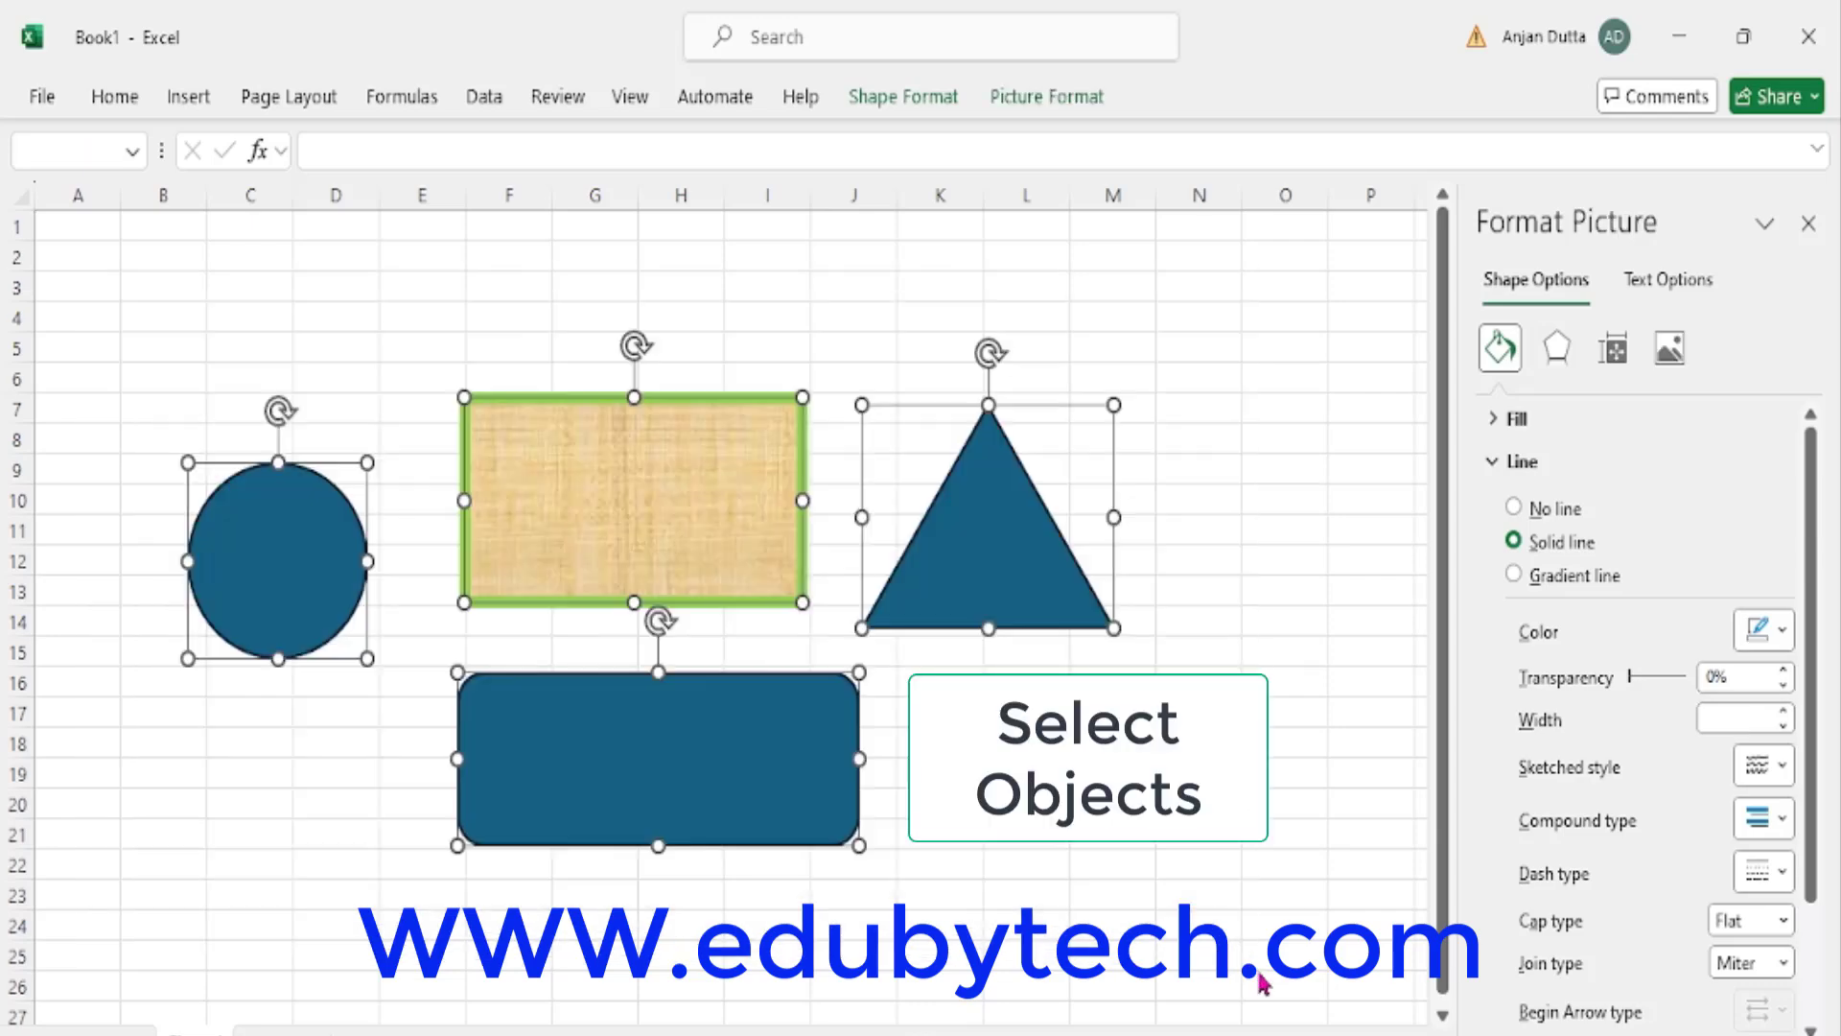
click(1098, 823)
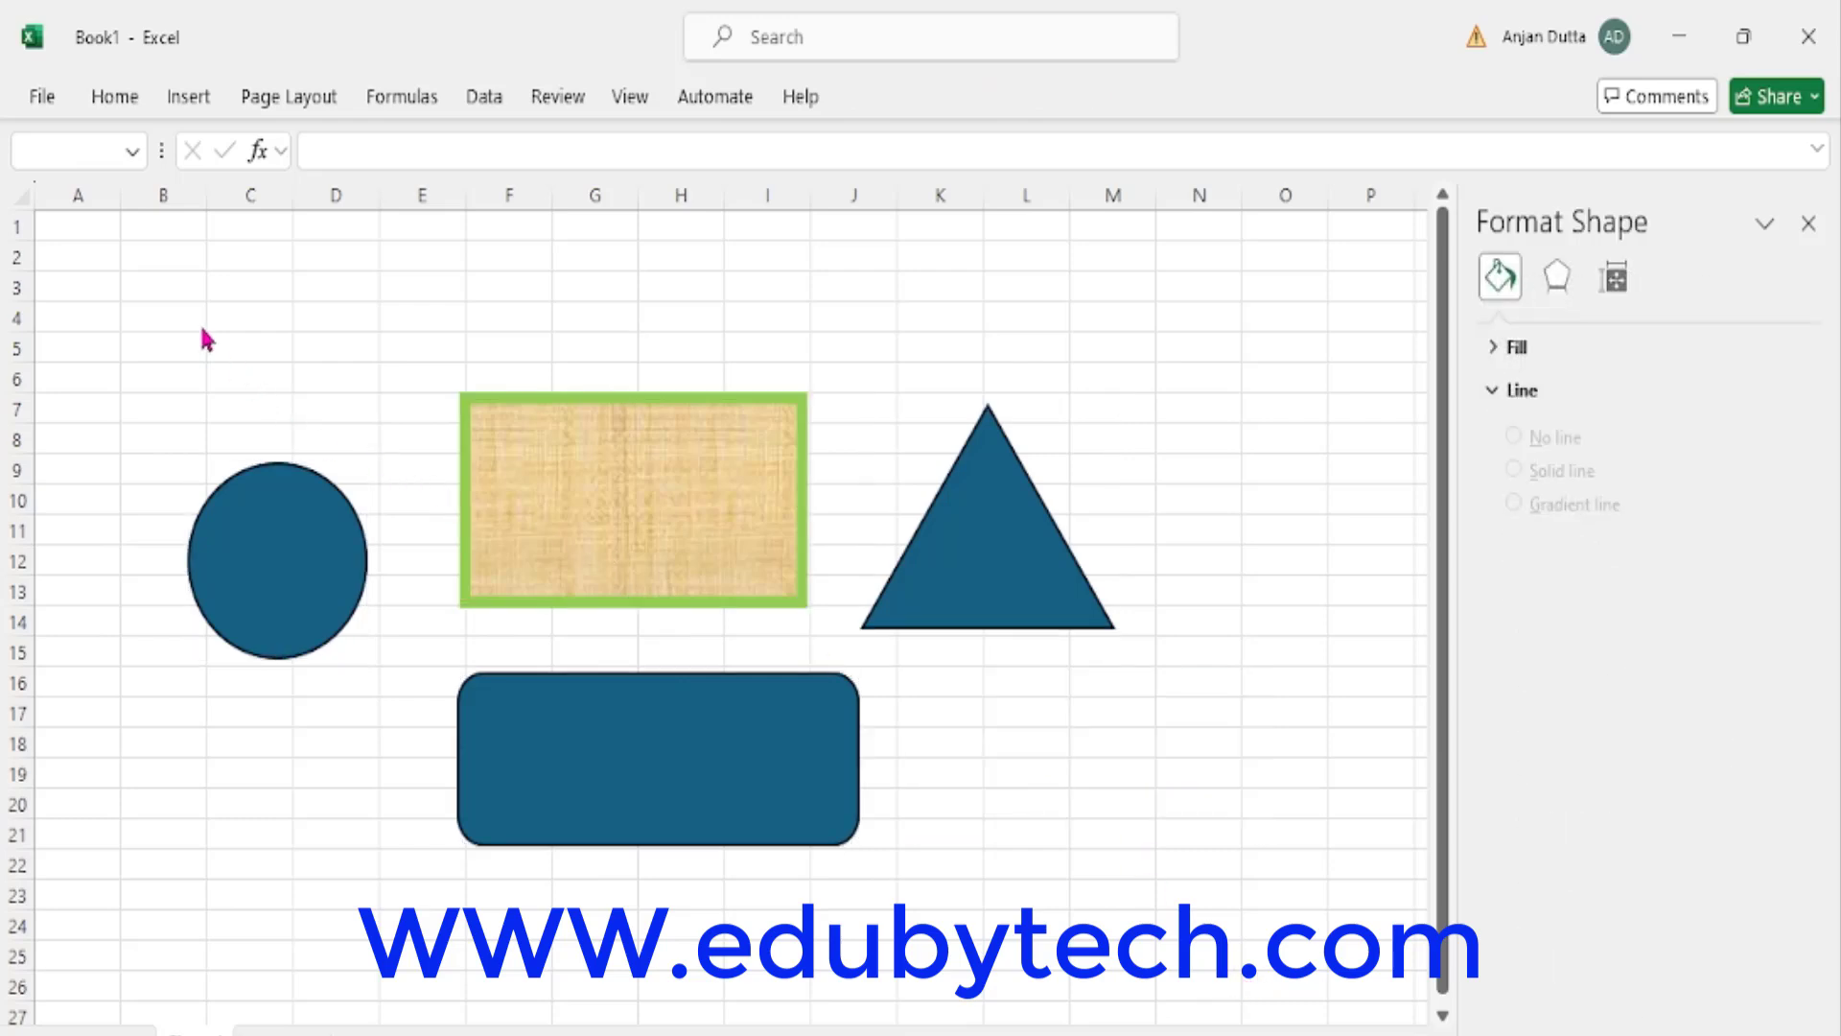
Turn off the Select Objects mode and try a box selection across the area of the four shapes
click(115, 95)
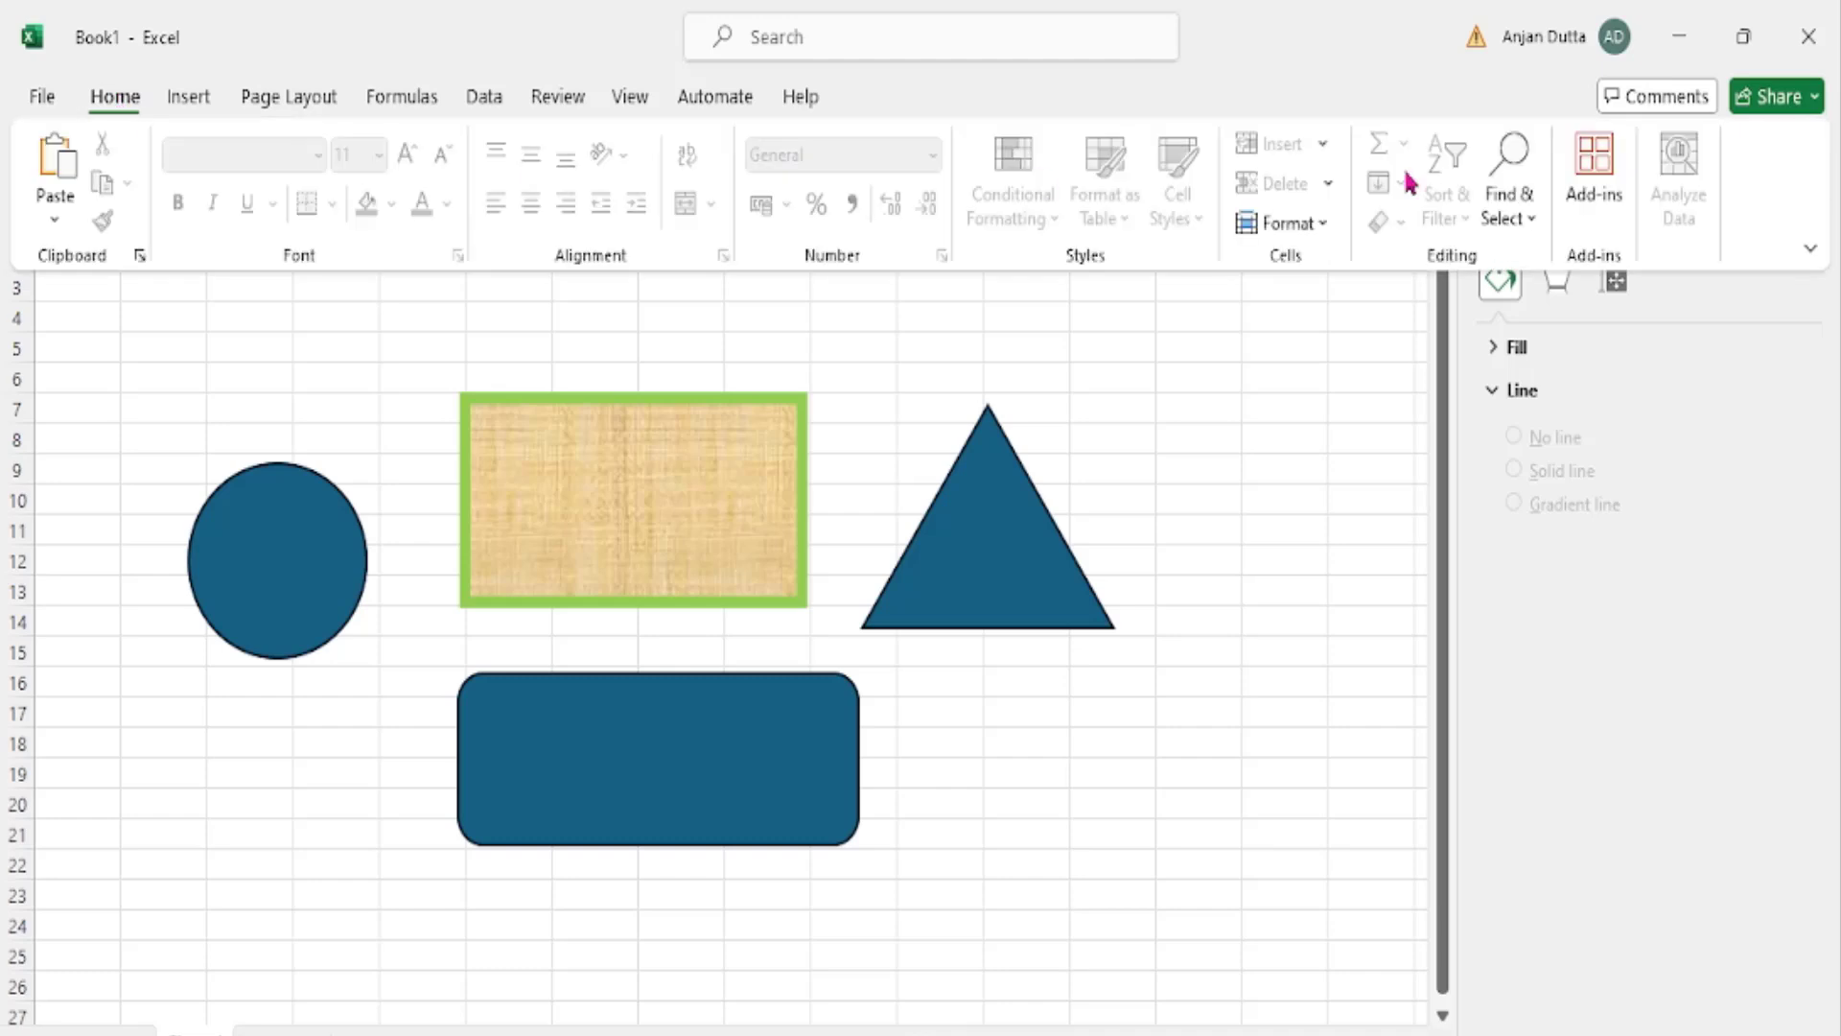
click(1545, 221)
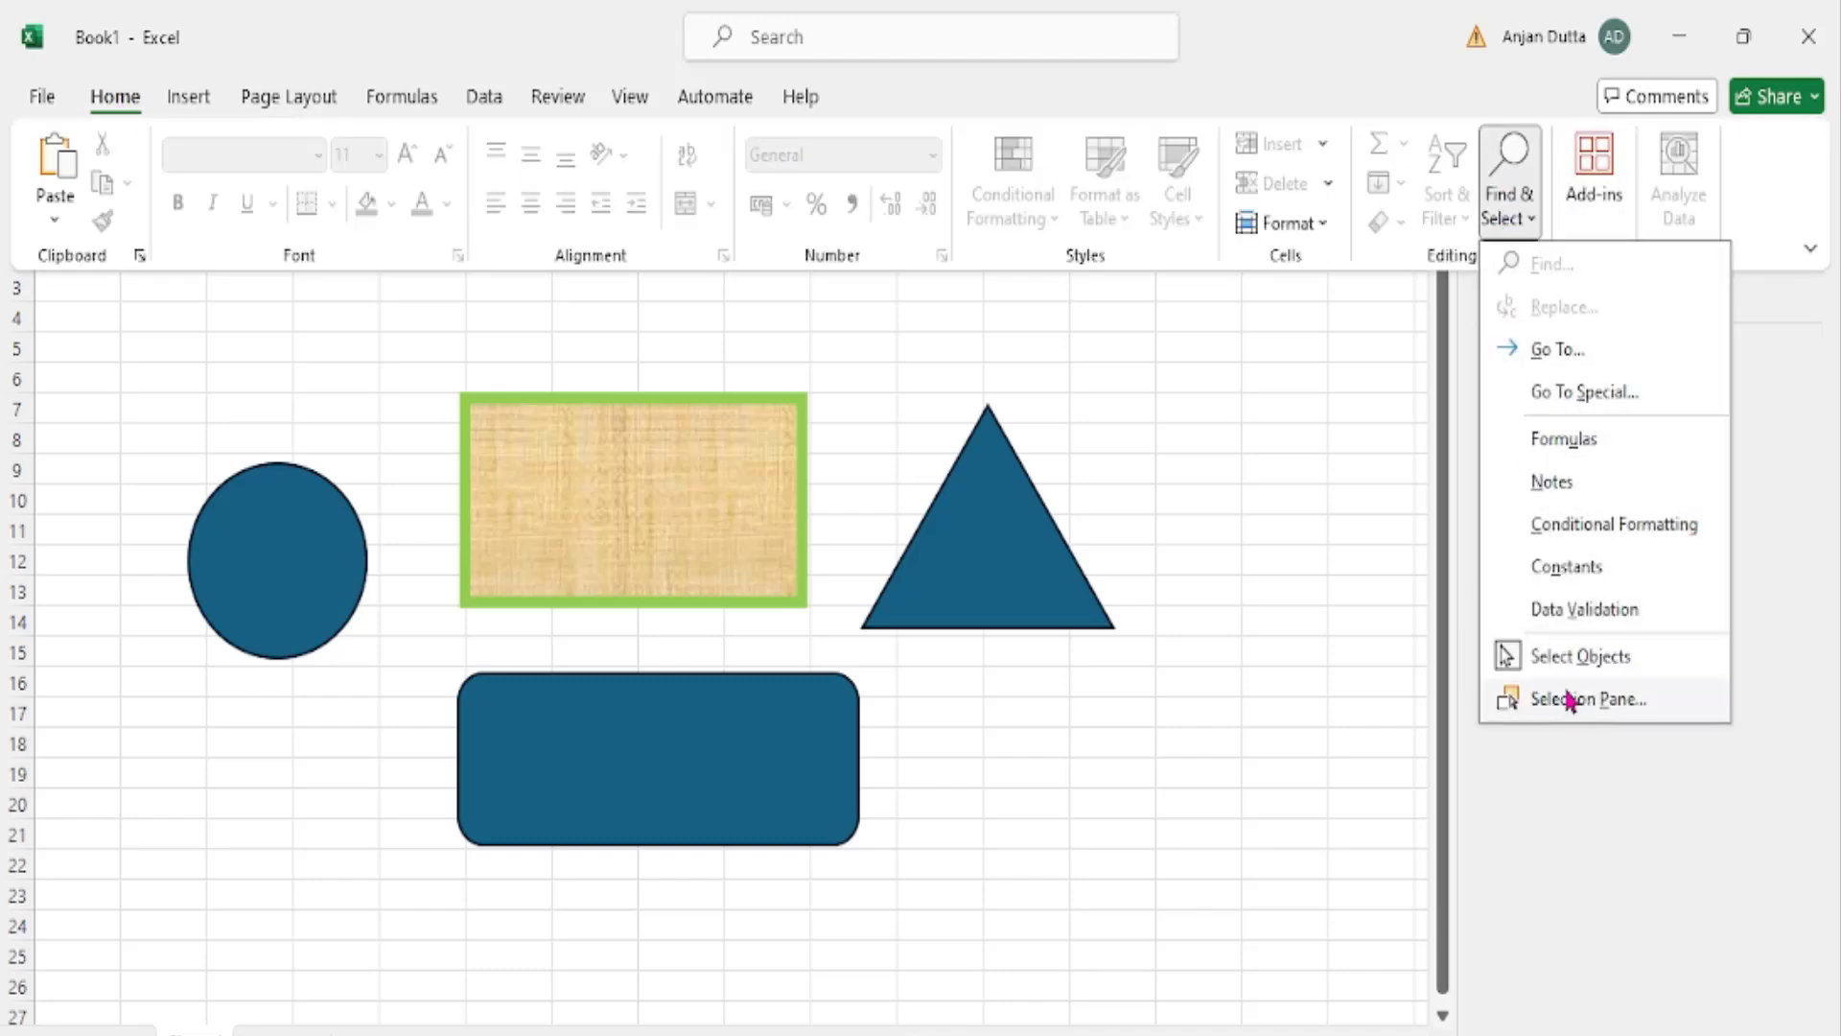
click(1517, 654)
mouse_move(169, 329)
mouse_down()
mouse_move(465, 715)
mouse_move(1266, 984)
mouse_up()
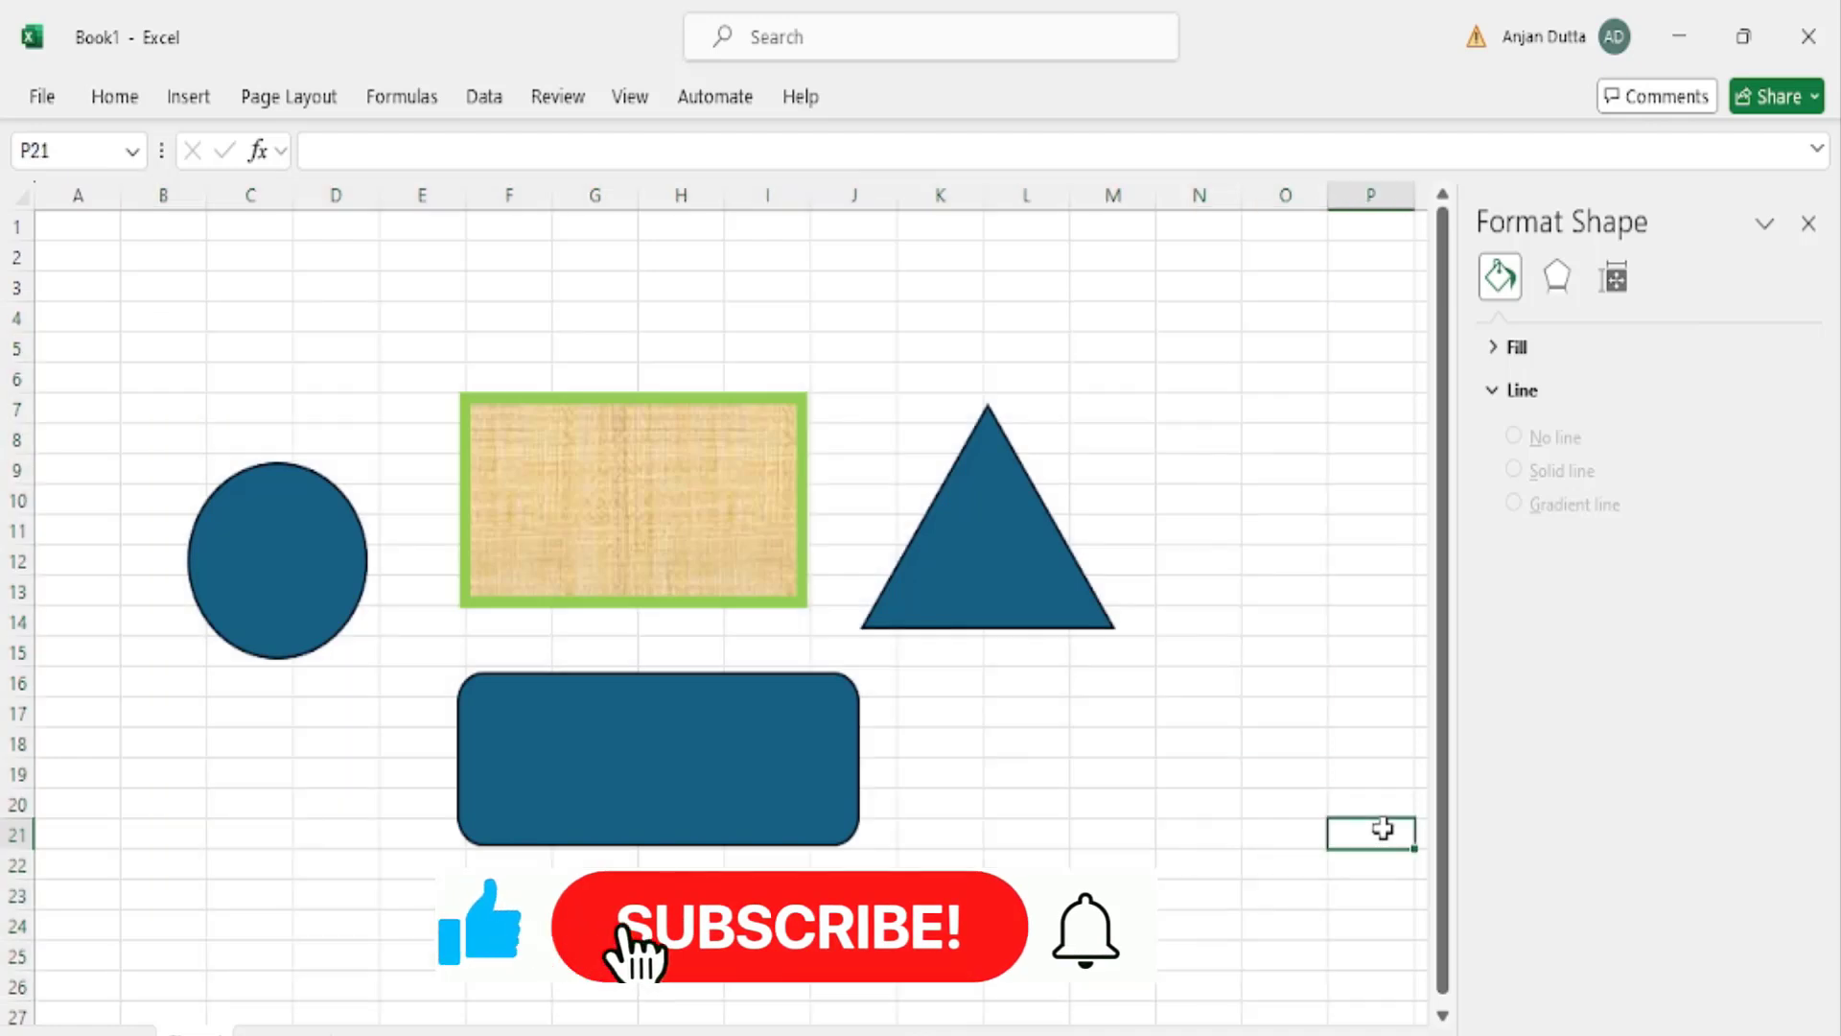
Try to select the four shapes by sweeping over cells B4 to O25 without Select Objects, and clear the selection
click(1381, 830)
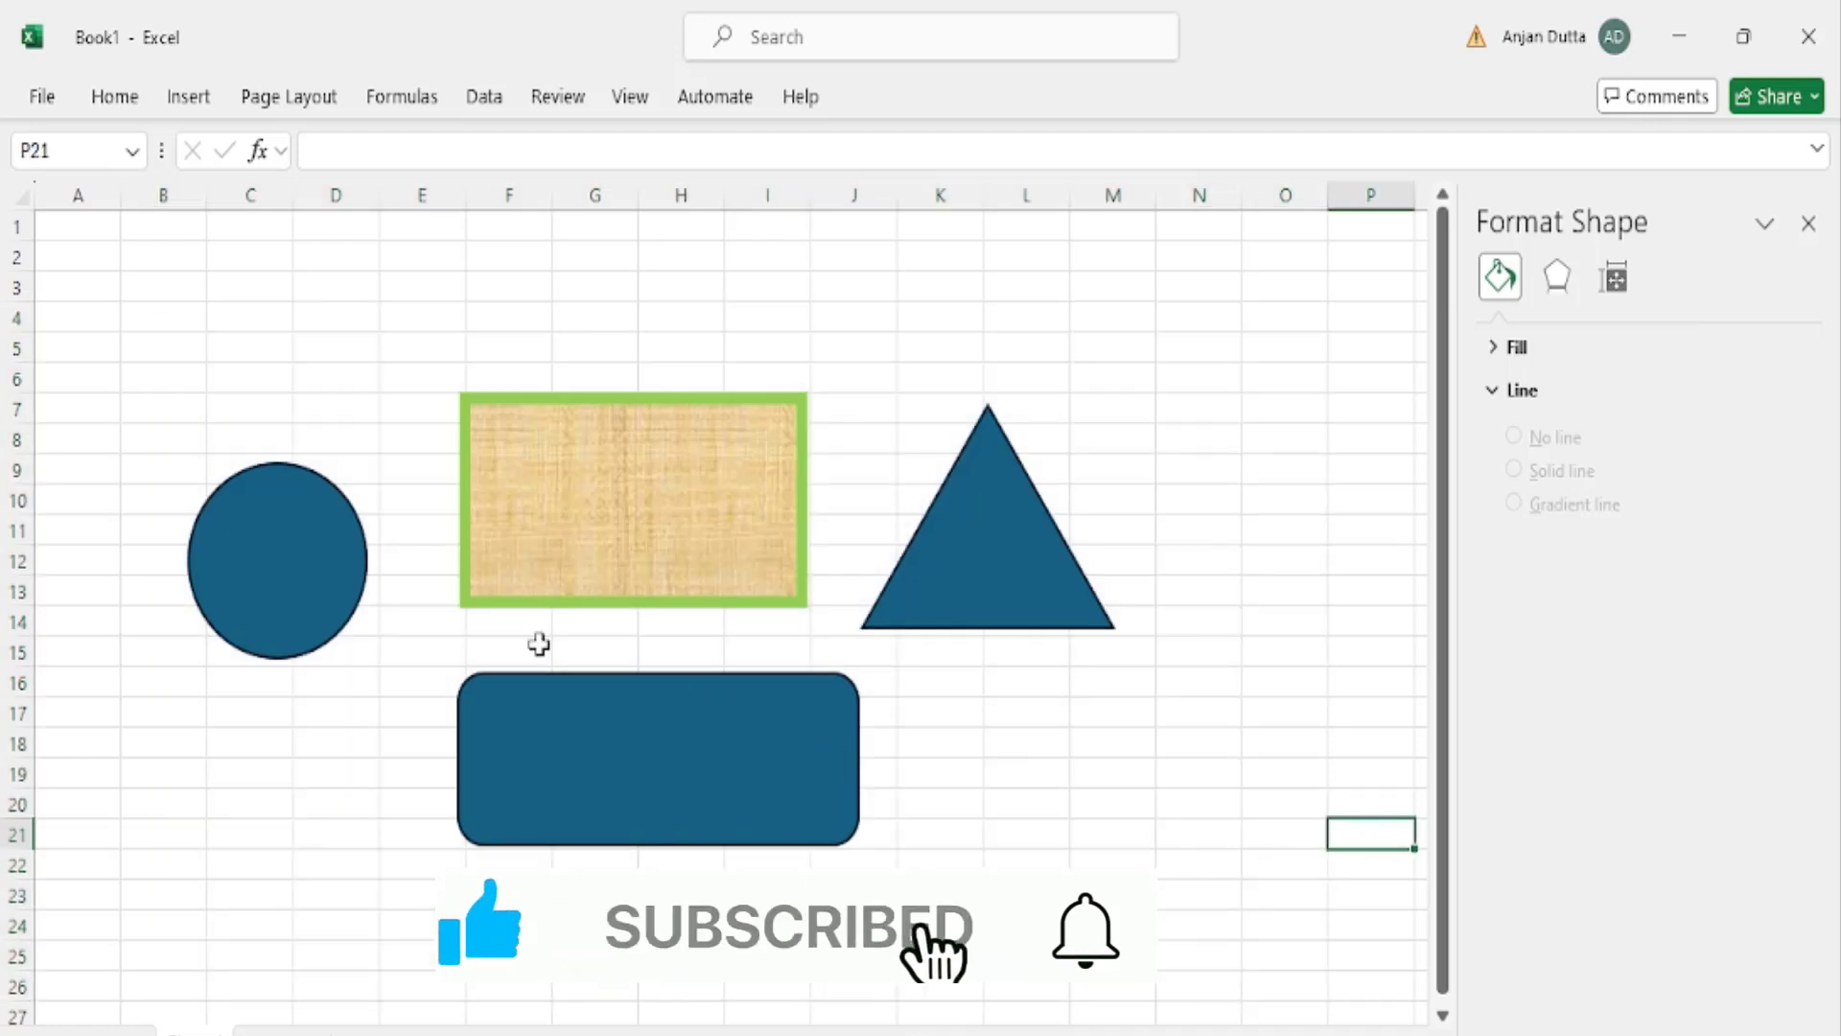
click(246, 325)
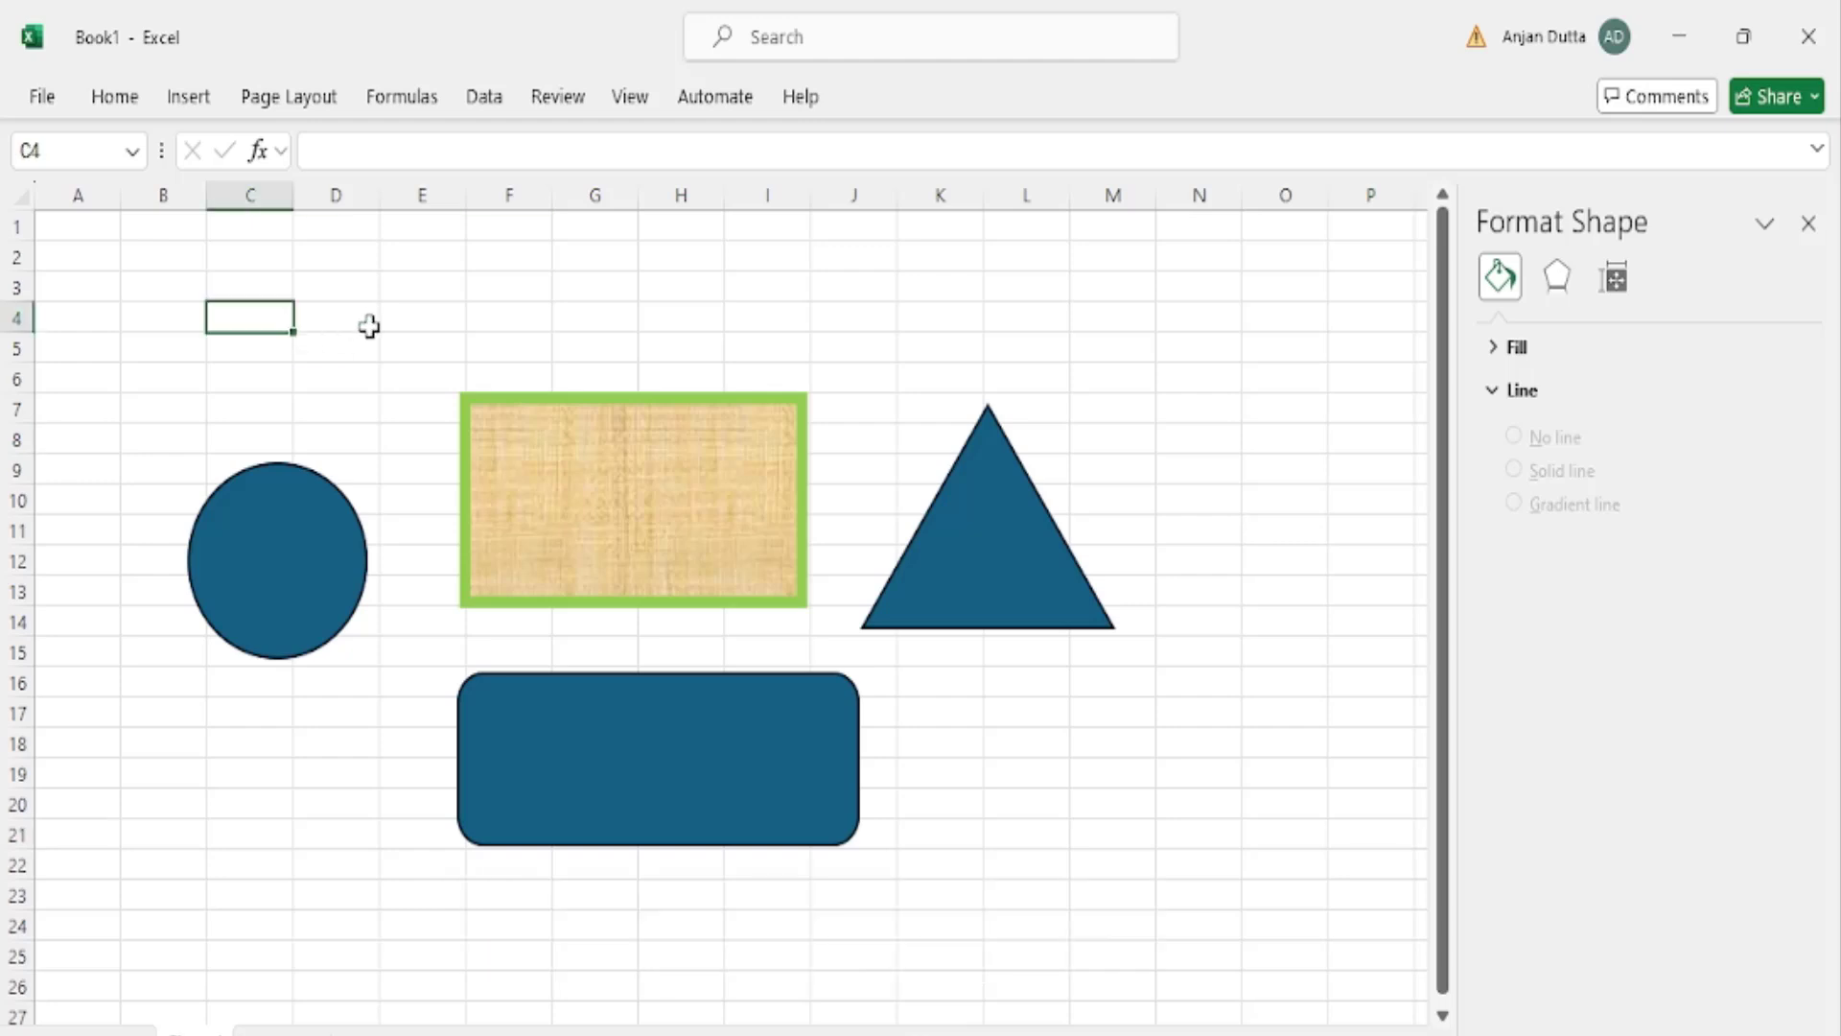
click(537, 319)
drag(159, 317, 1326, 964)
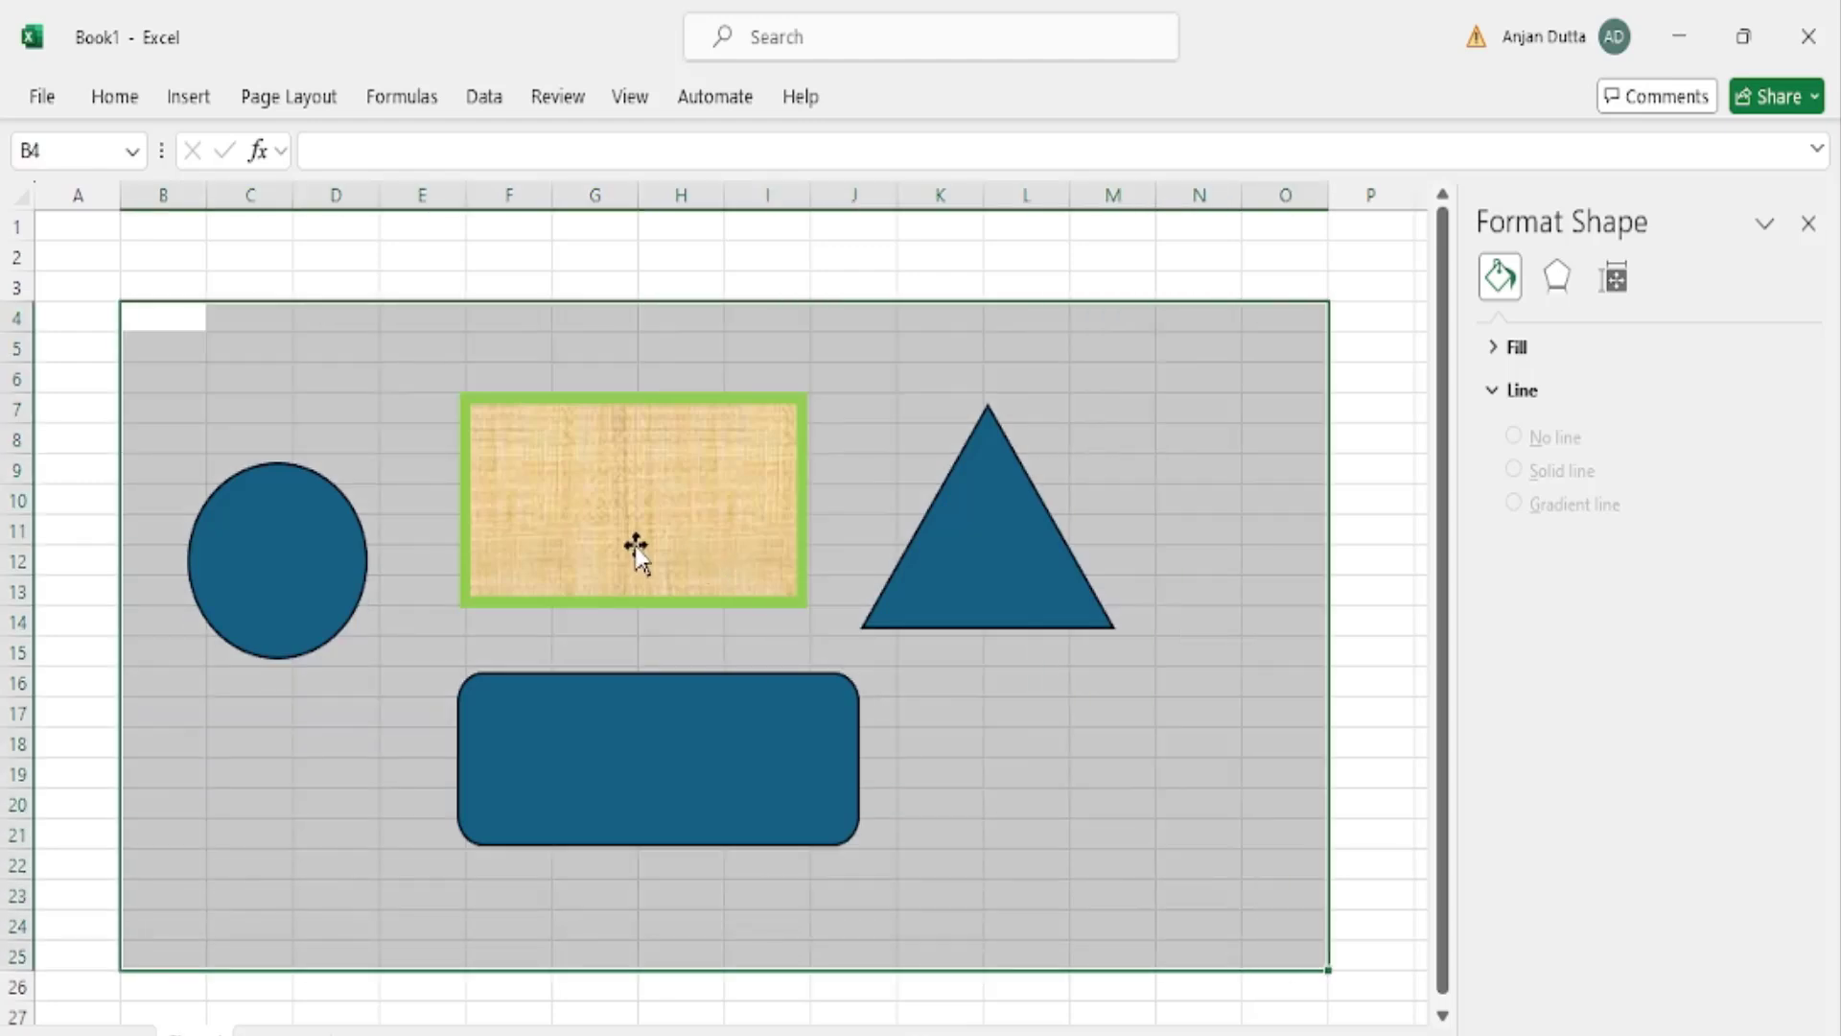
click(1374, 680)
Select the textured rectangle, add the rounded rectangle, triangle and circle to the selection one by one, and deselect them all
click(600, 539)
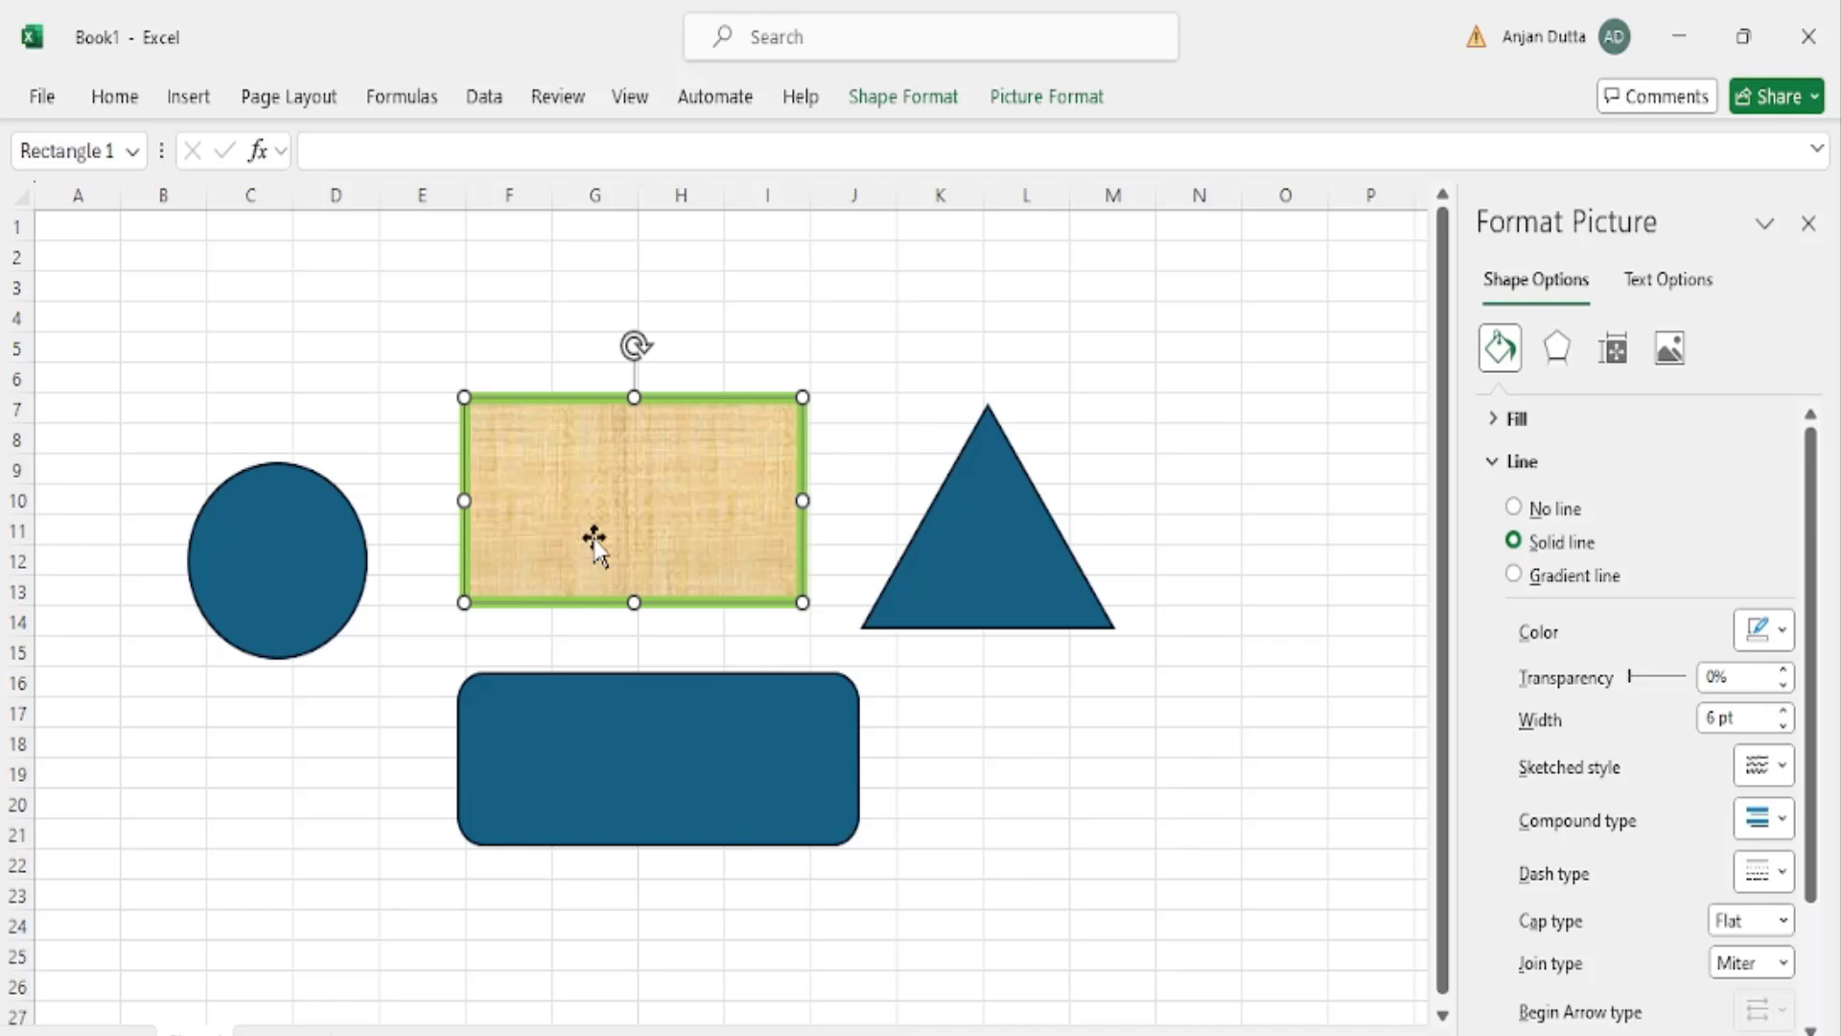
ctrl+click(621, 715)
ctrl+click(995, 551)
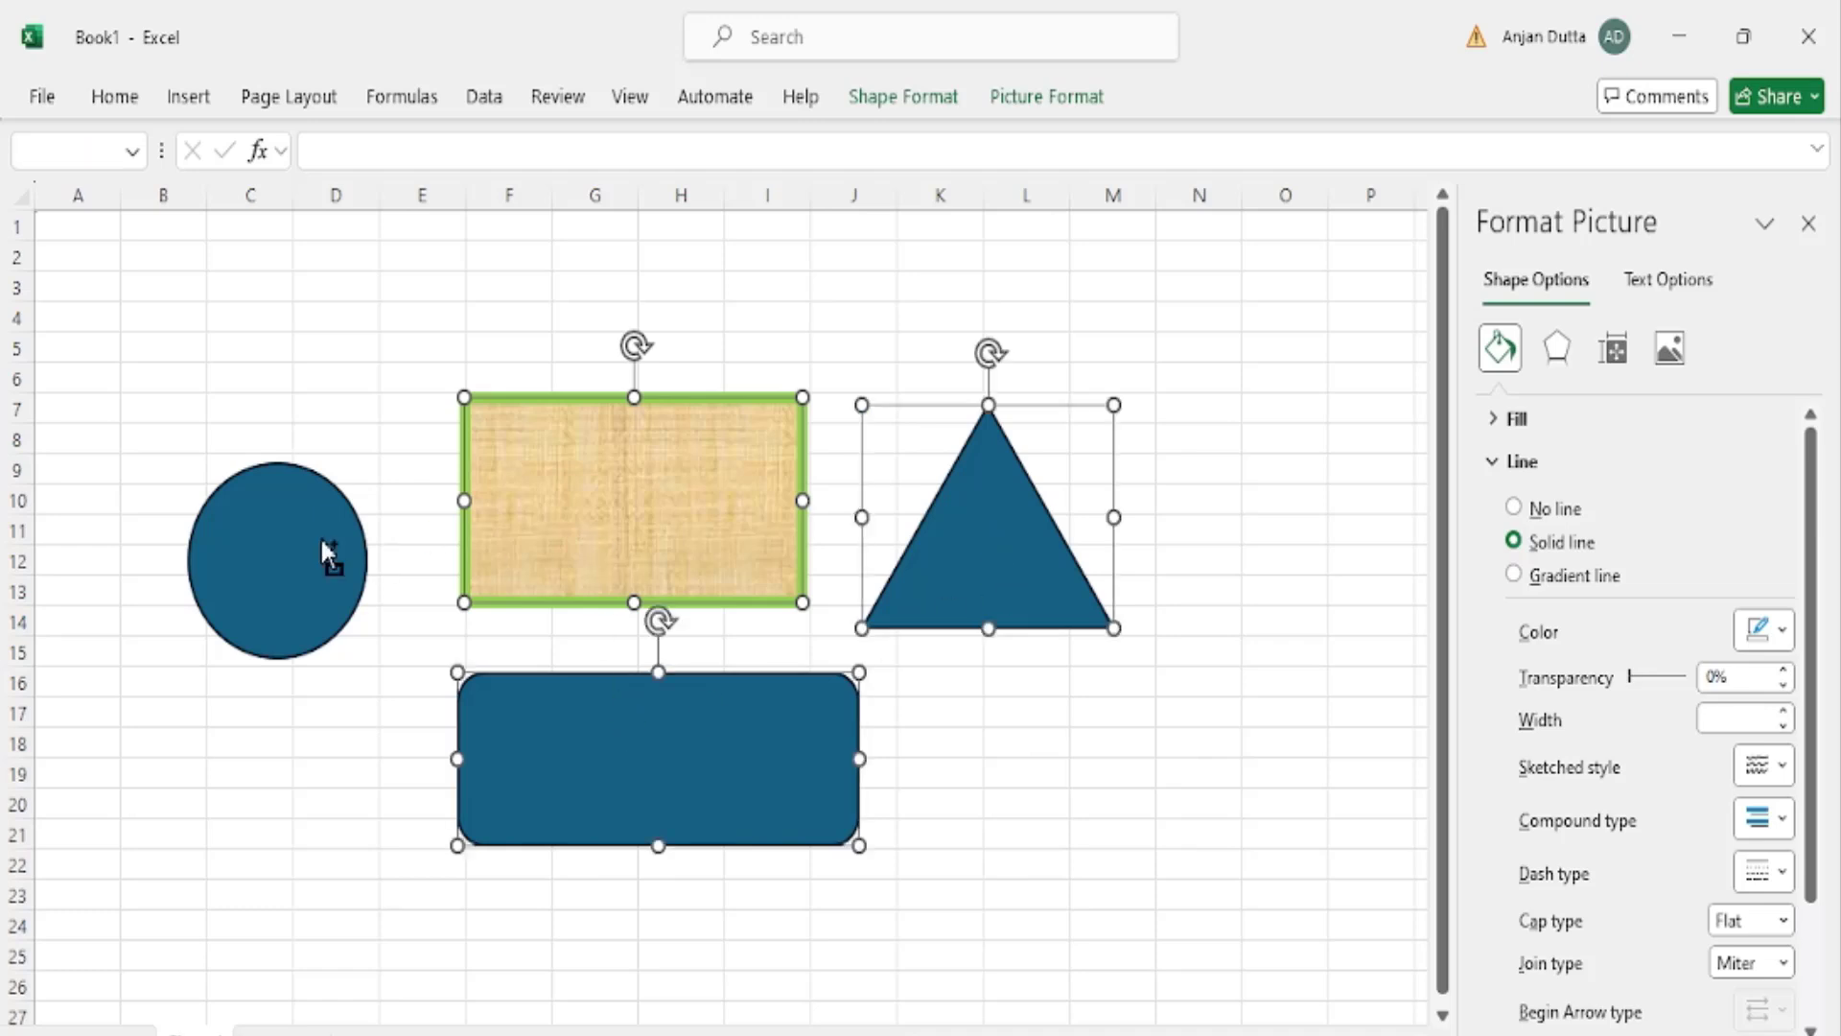
ctrl+click(274, 534)
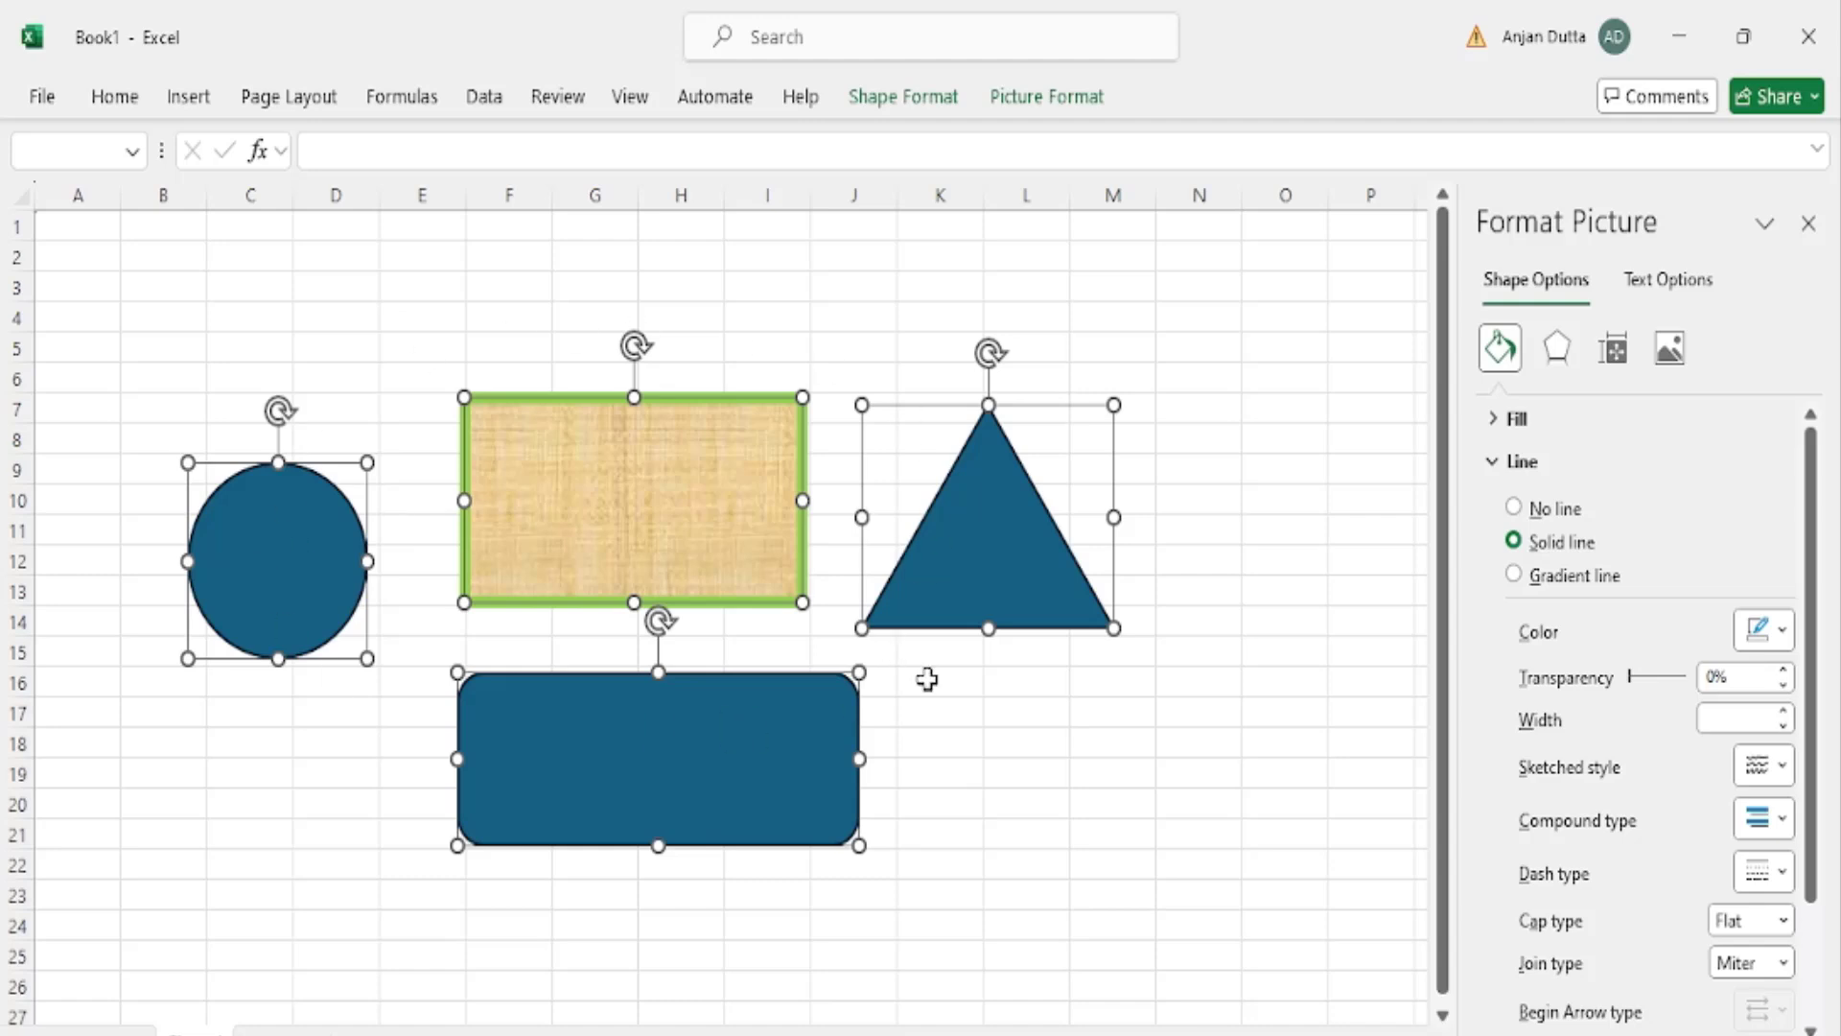
click(1036, 762)
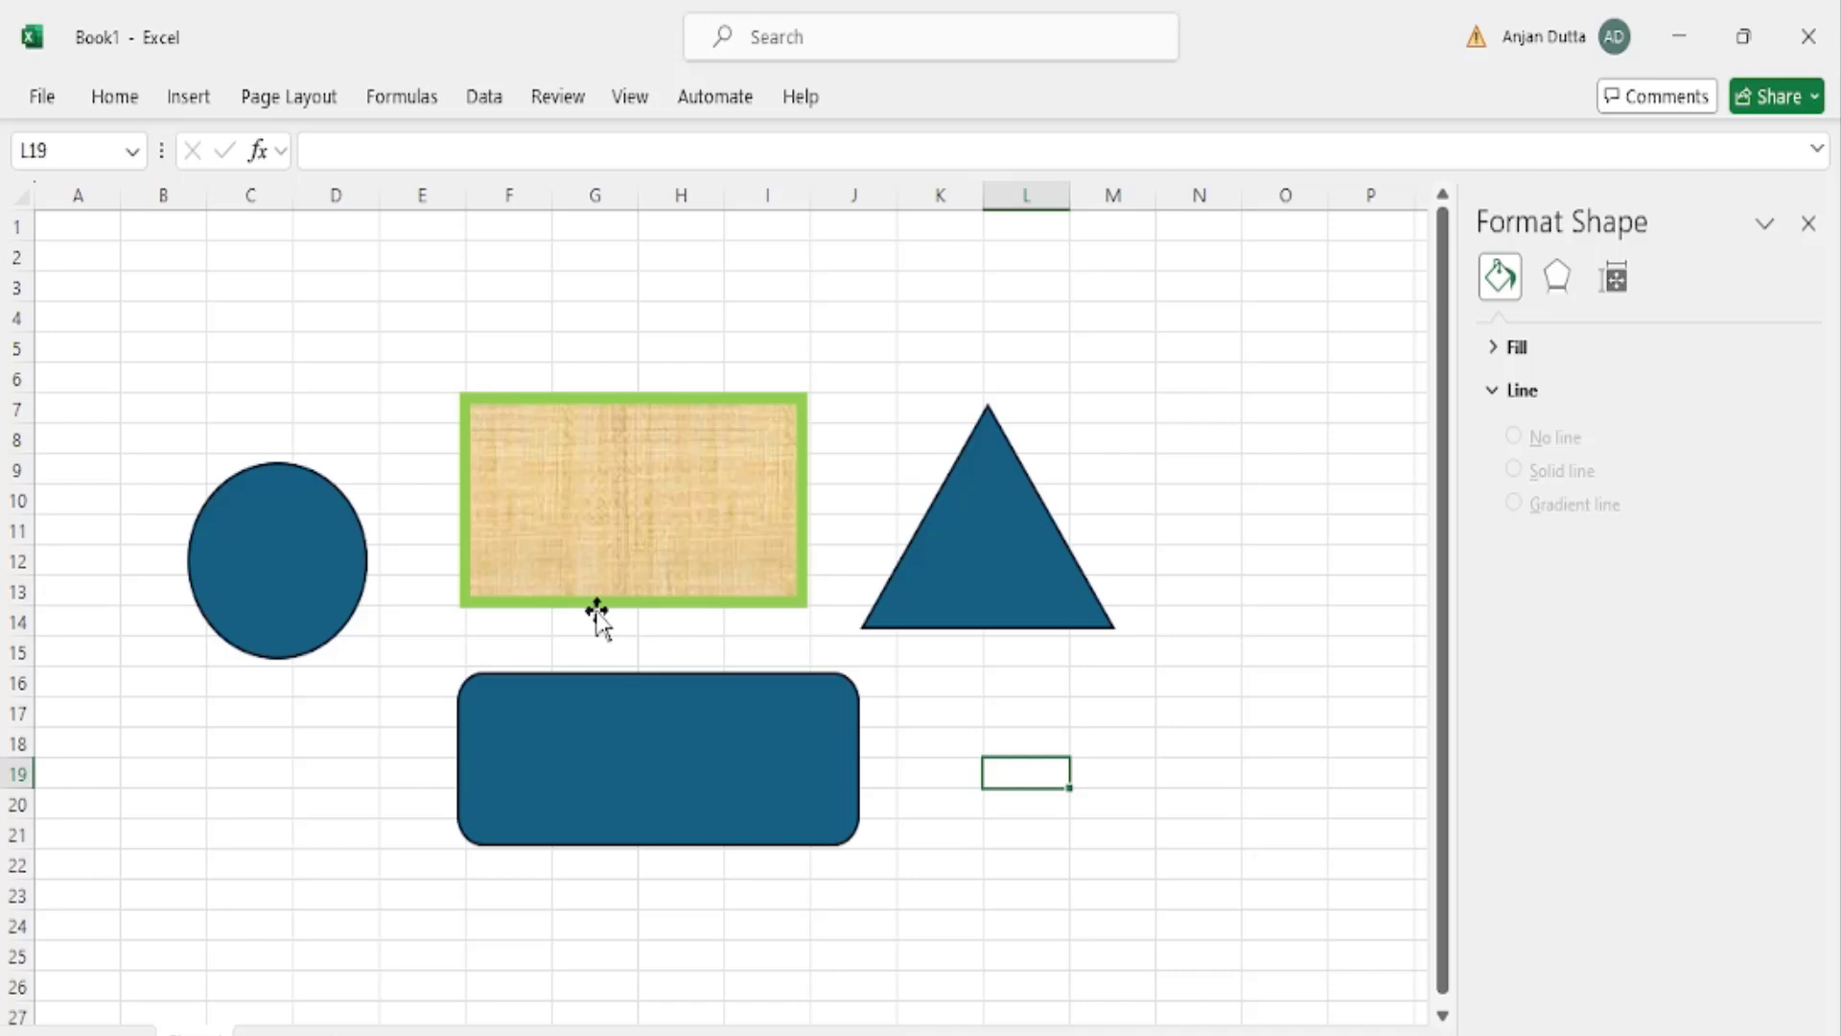
Turn on the Select Objects mode and select all four shapes with a selection box around them
click(120, 100)
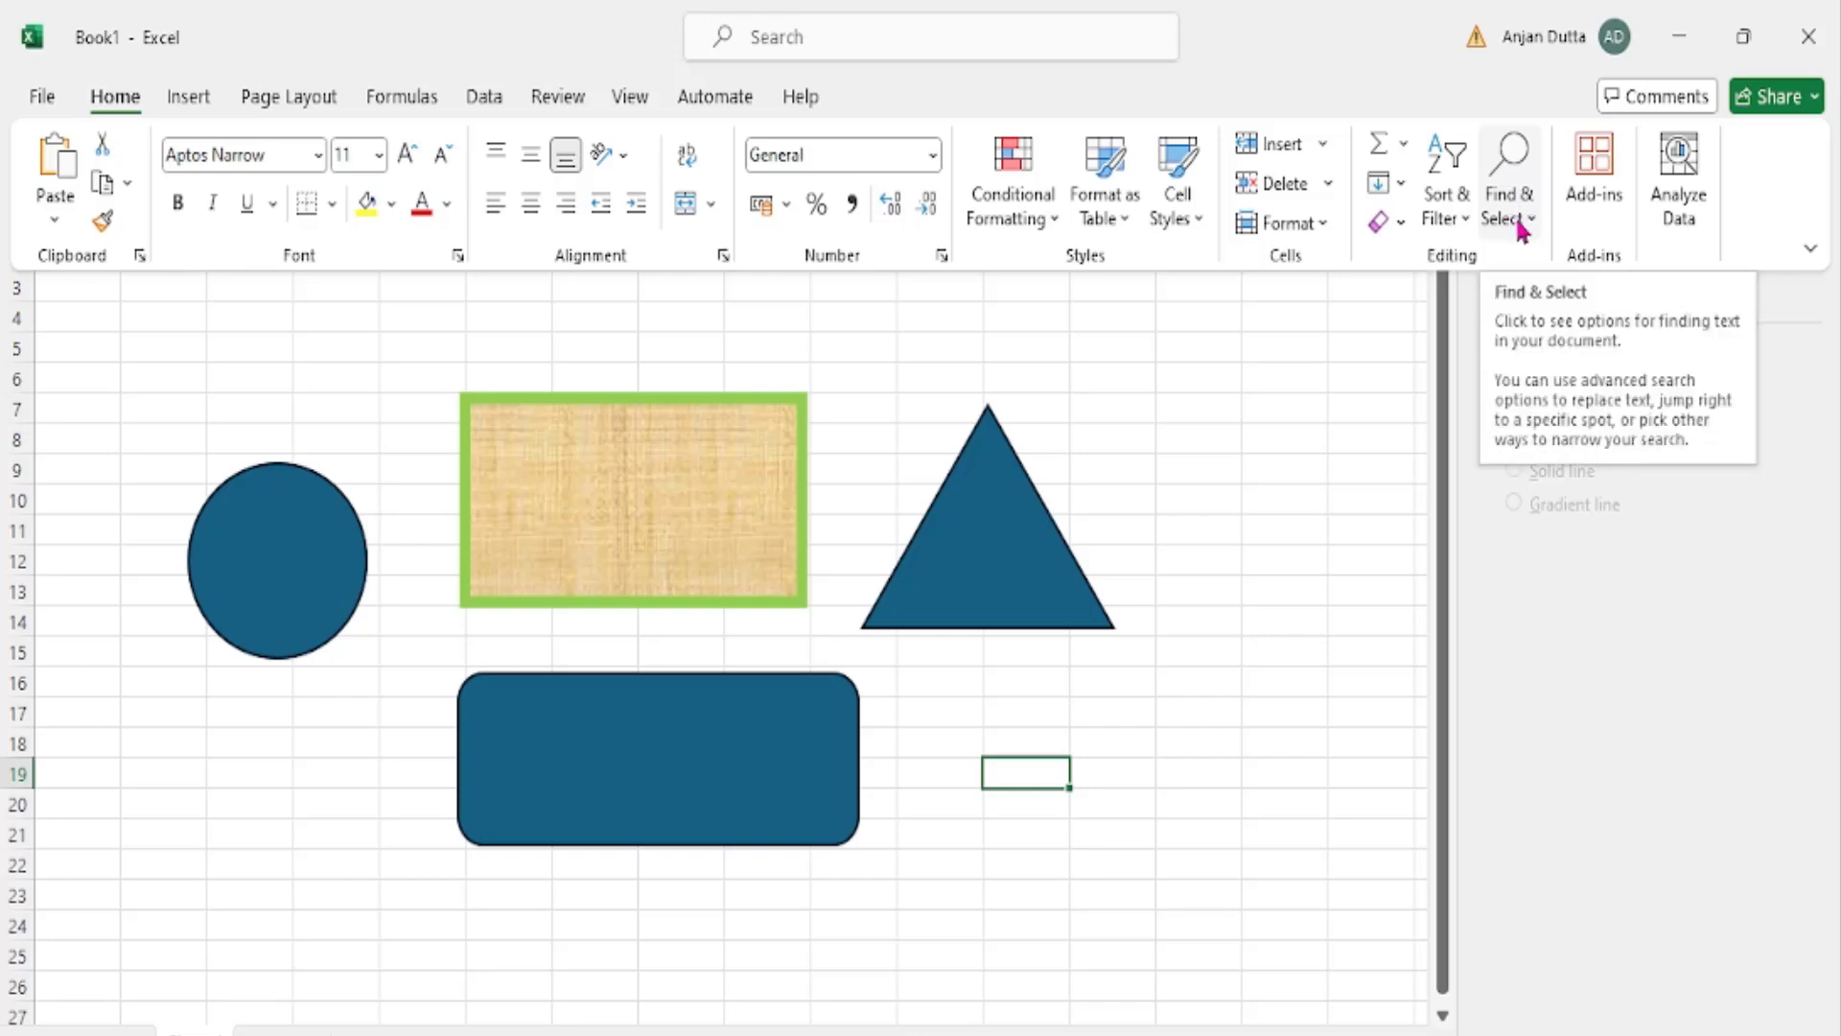
click(1517, 219)
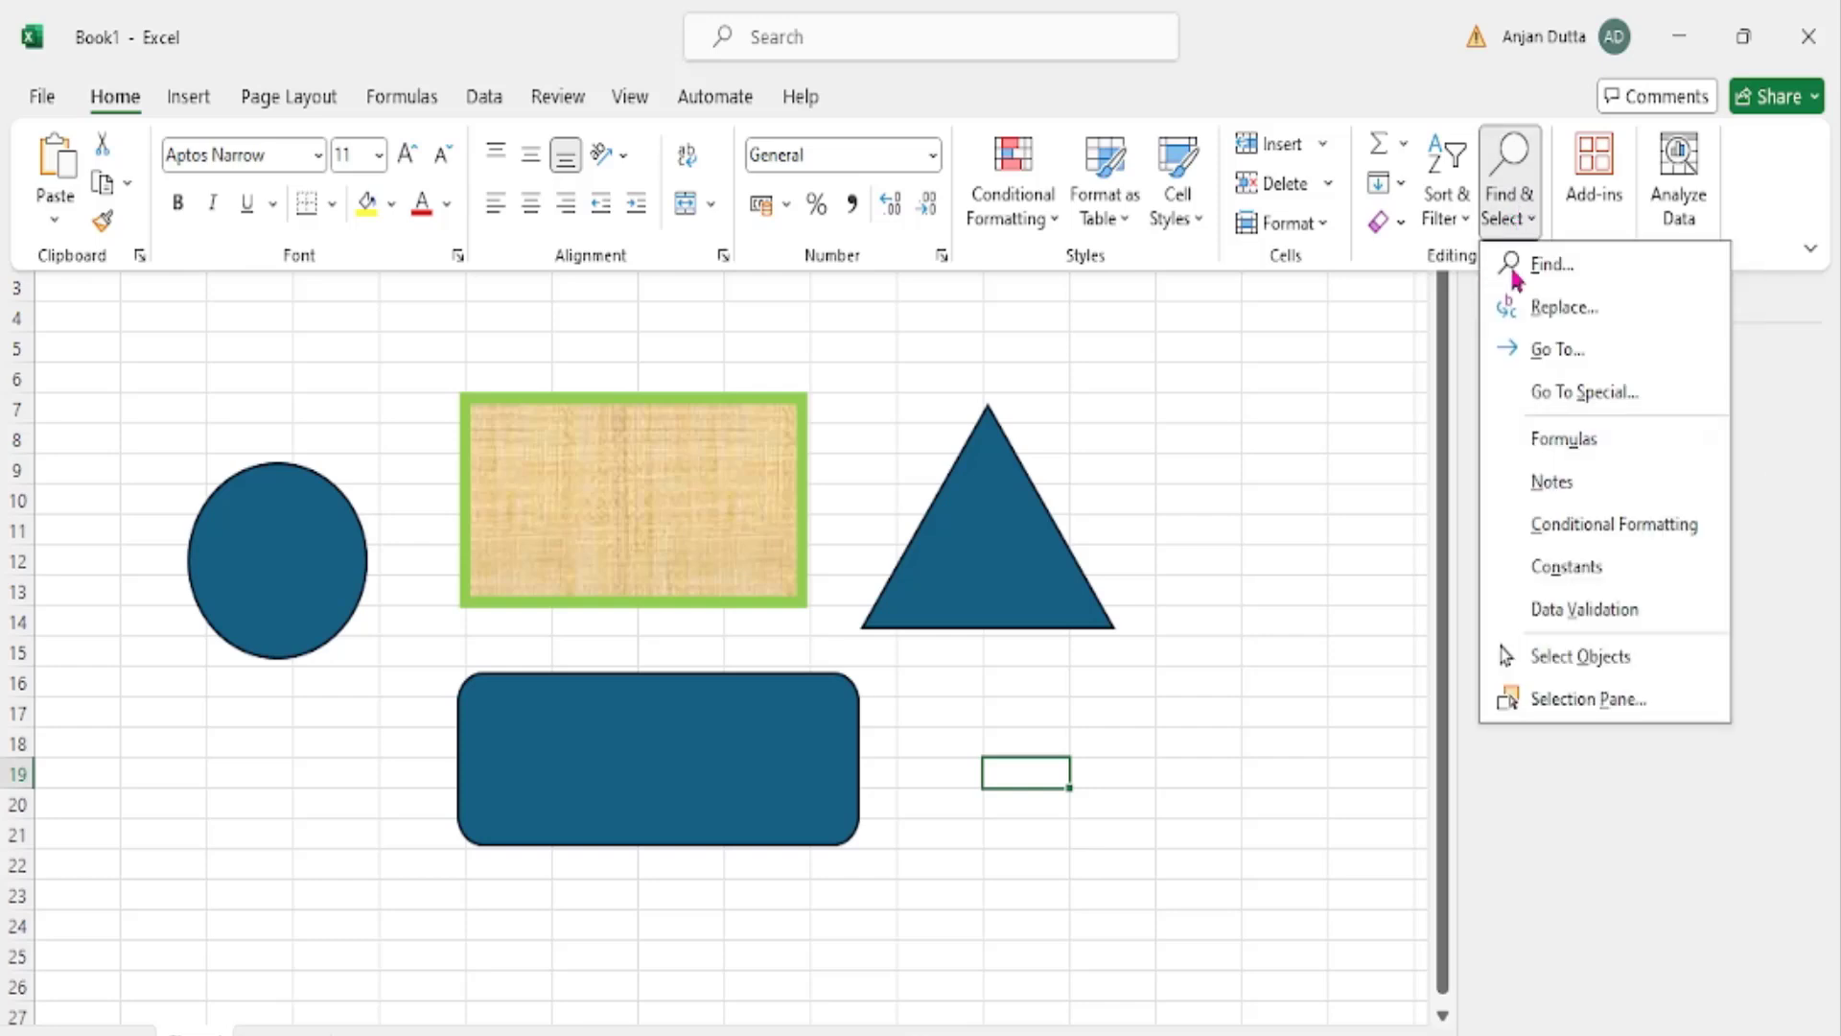
click(1563, 658)
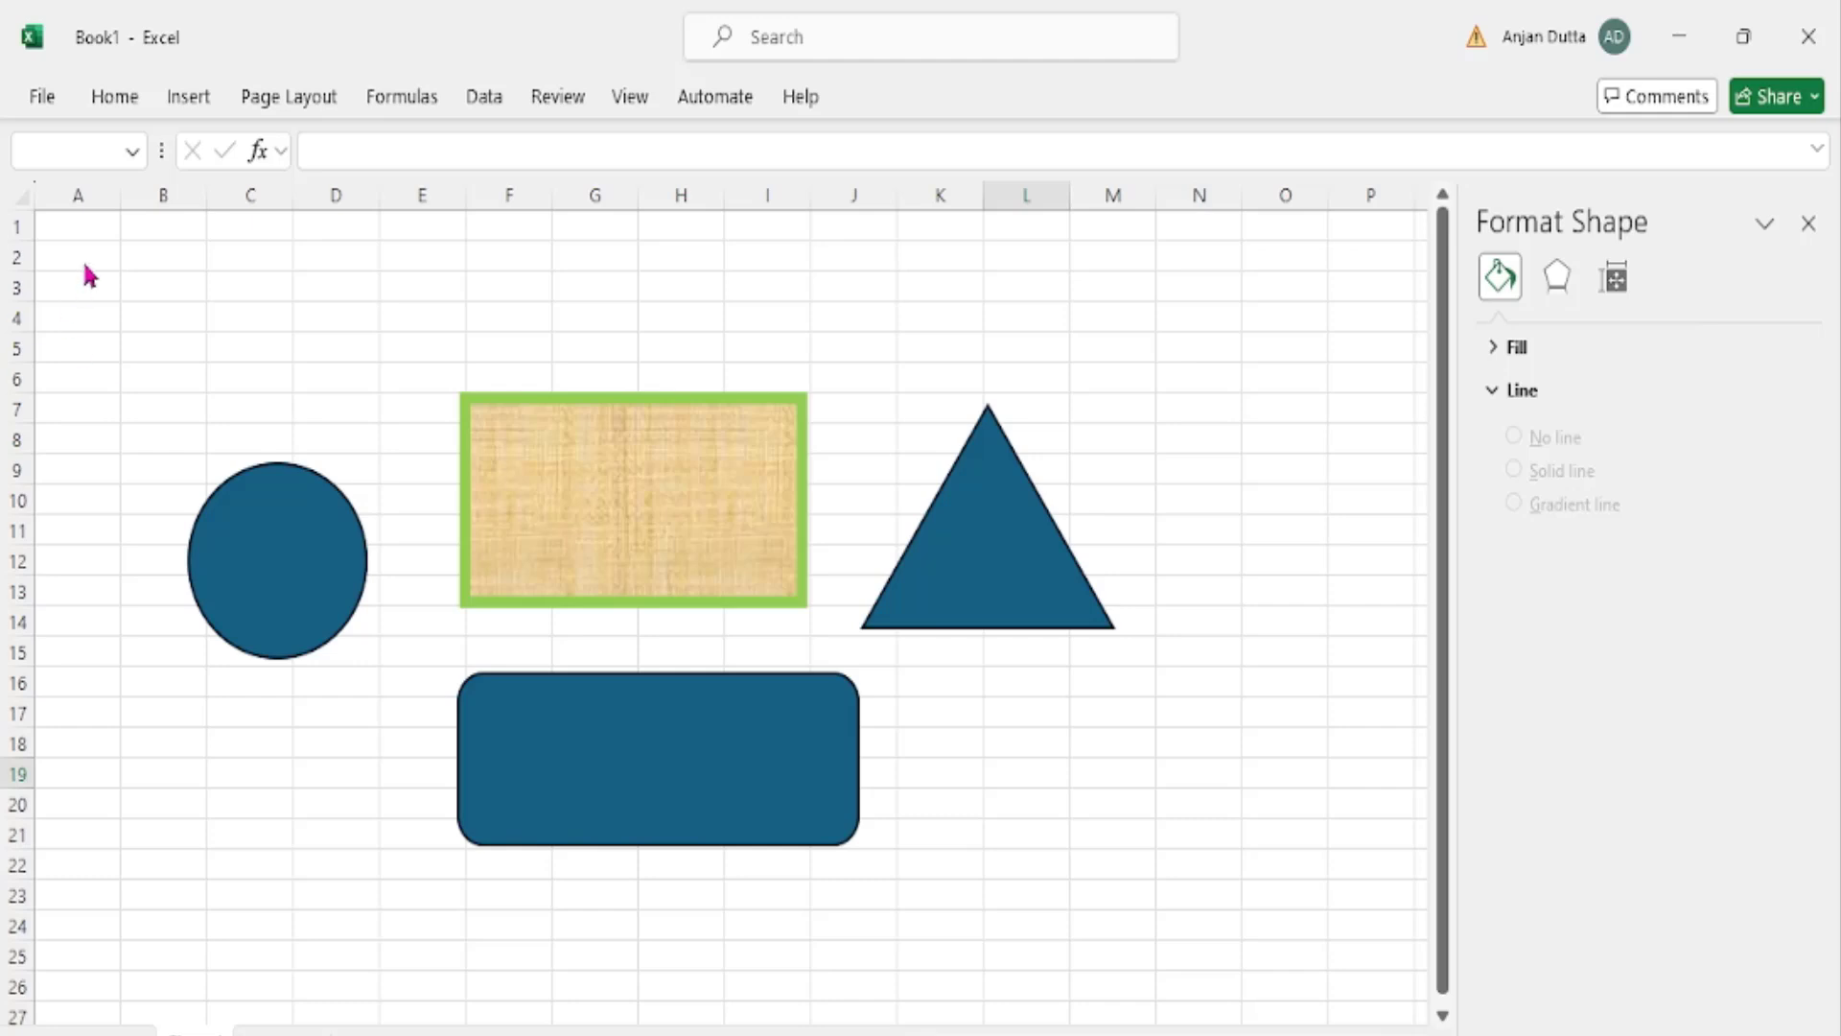
drag(88, 276, 1312, 990)
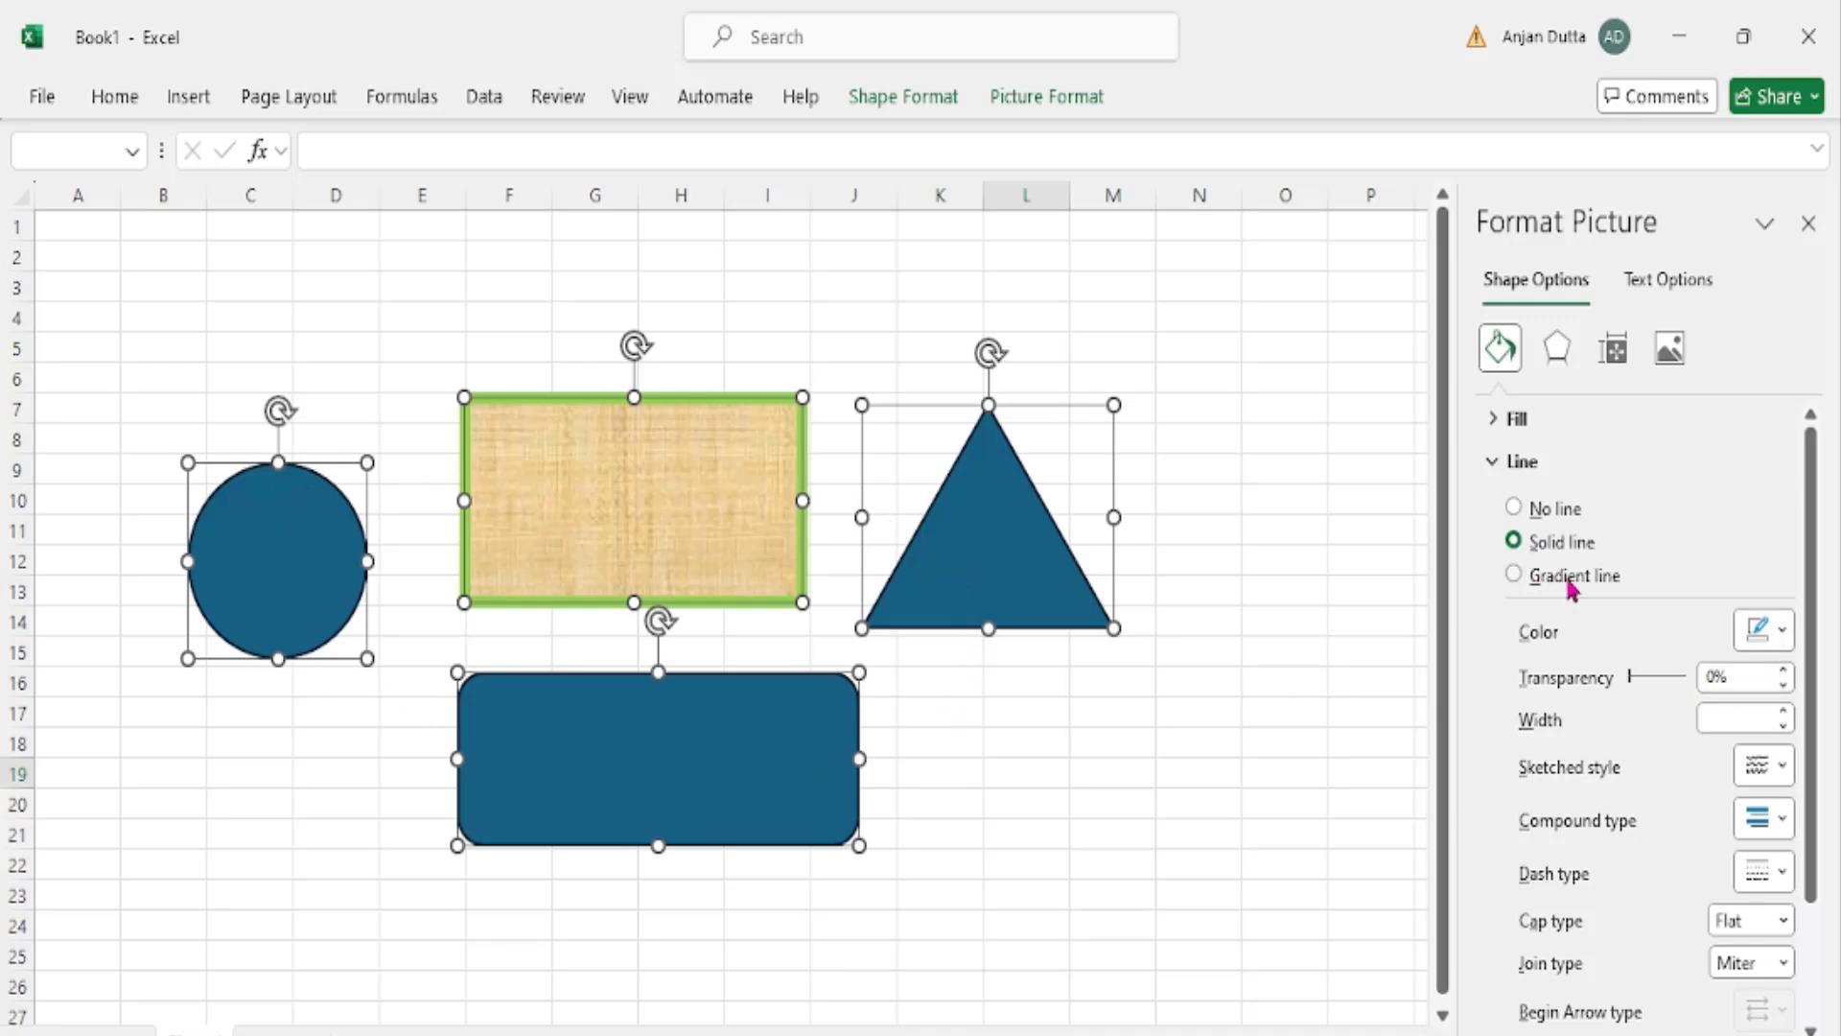
Set the outline color of the four selected shapes to the standard purple and collapse the line settings
click(1781, 631)
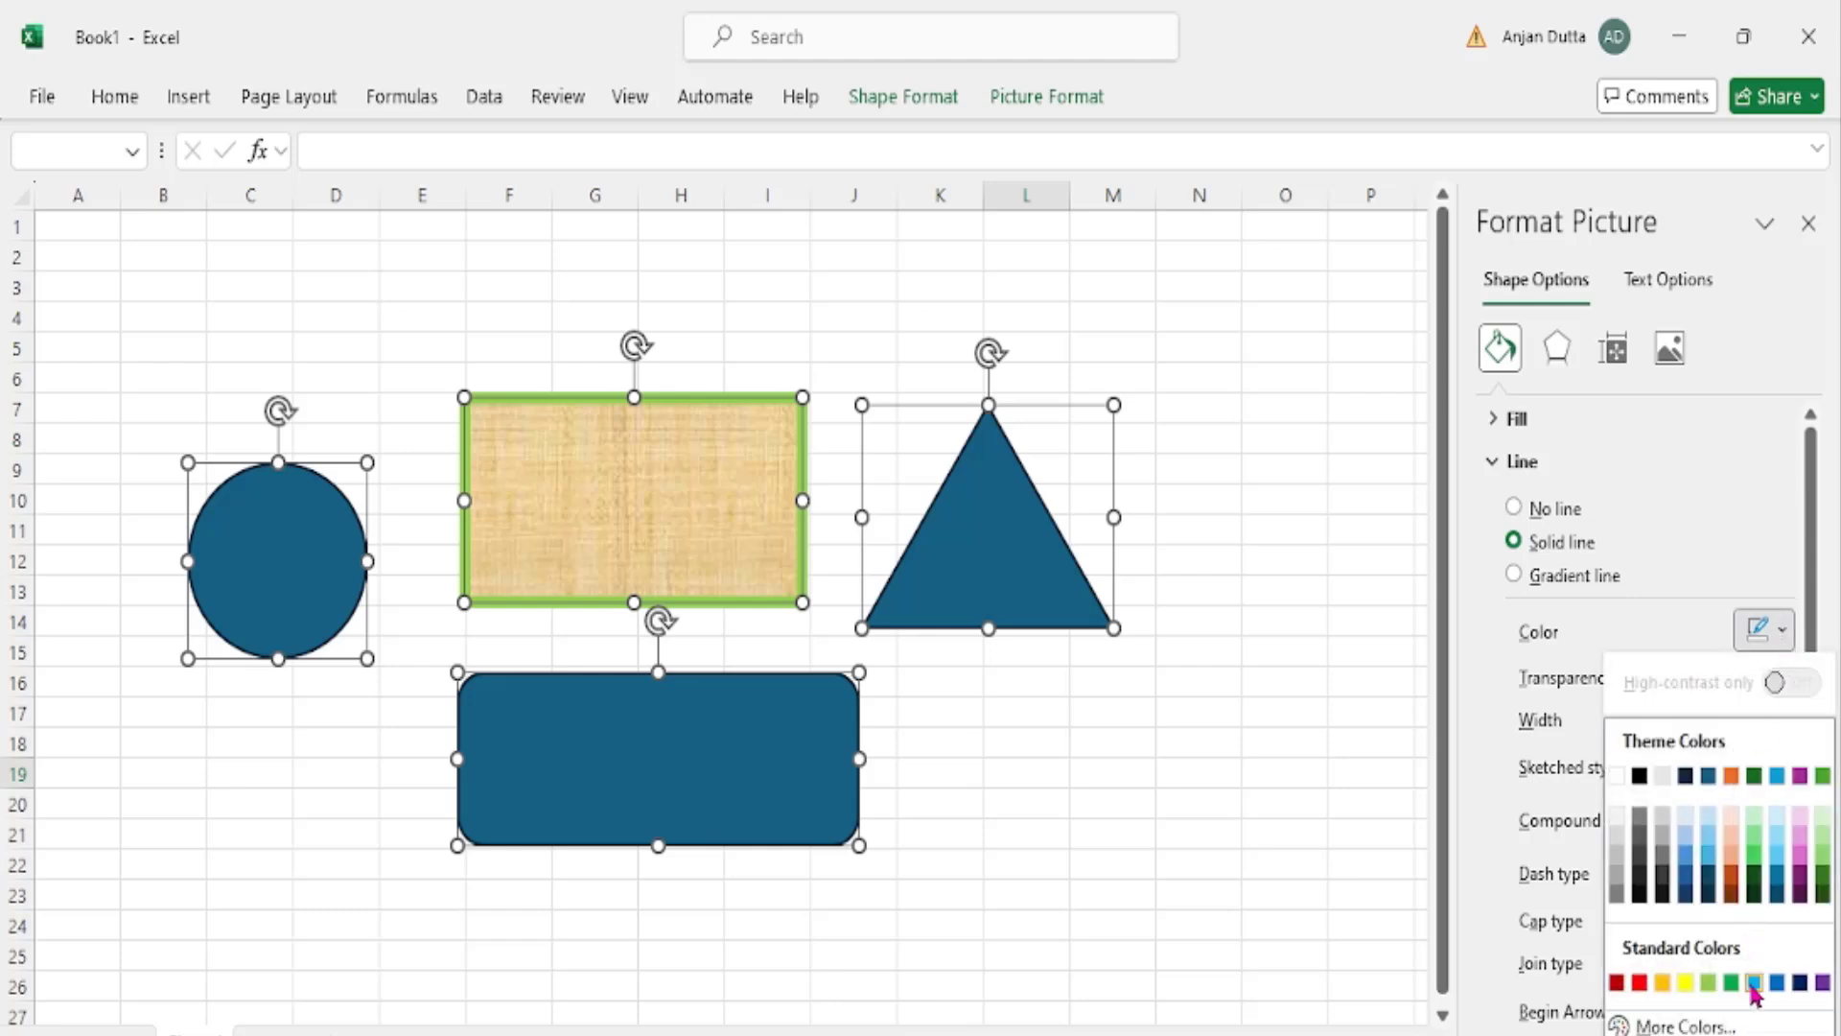
click(1823, 984)
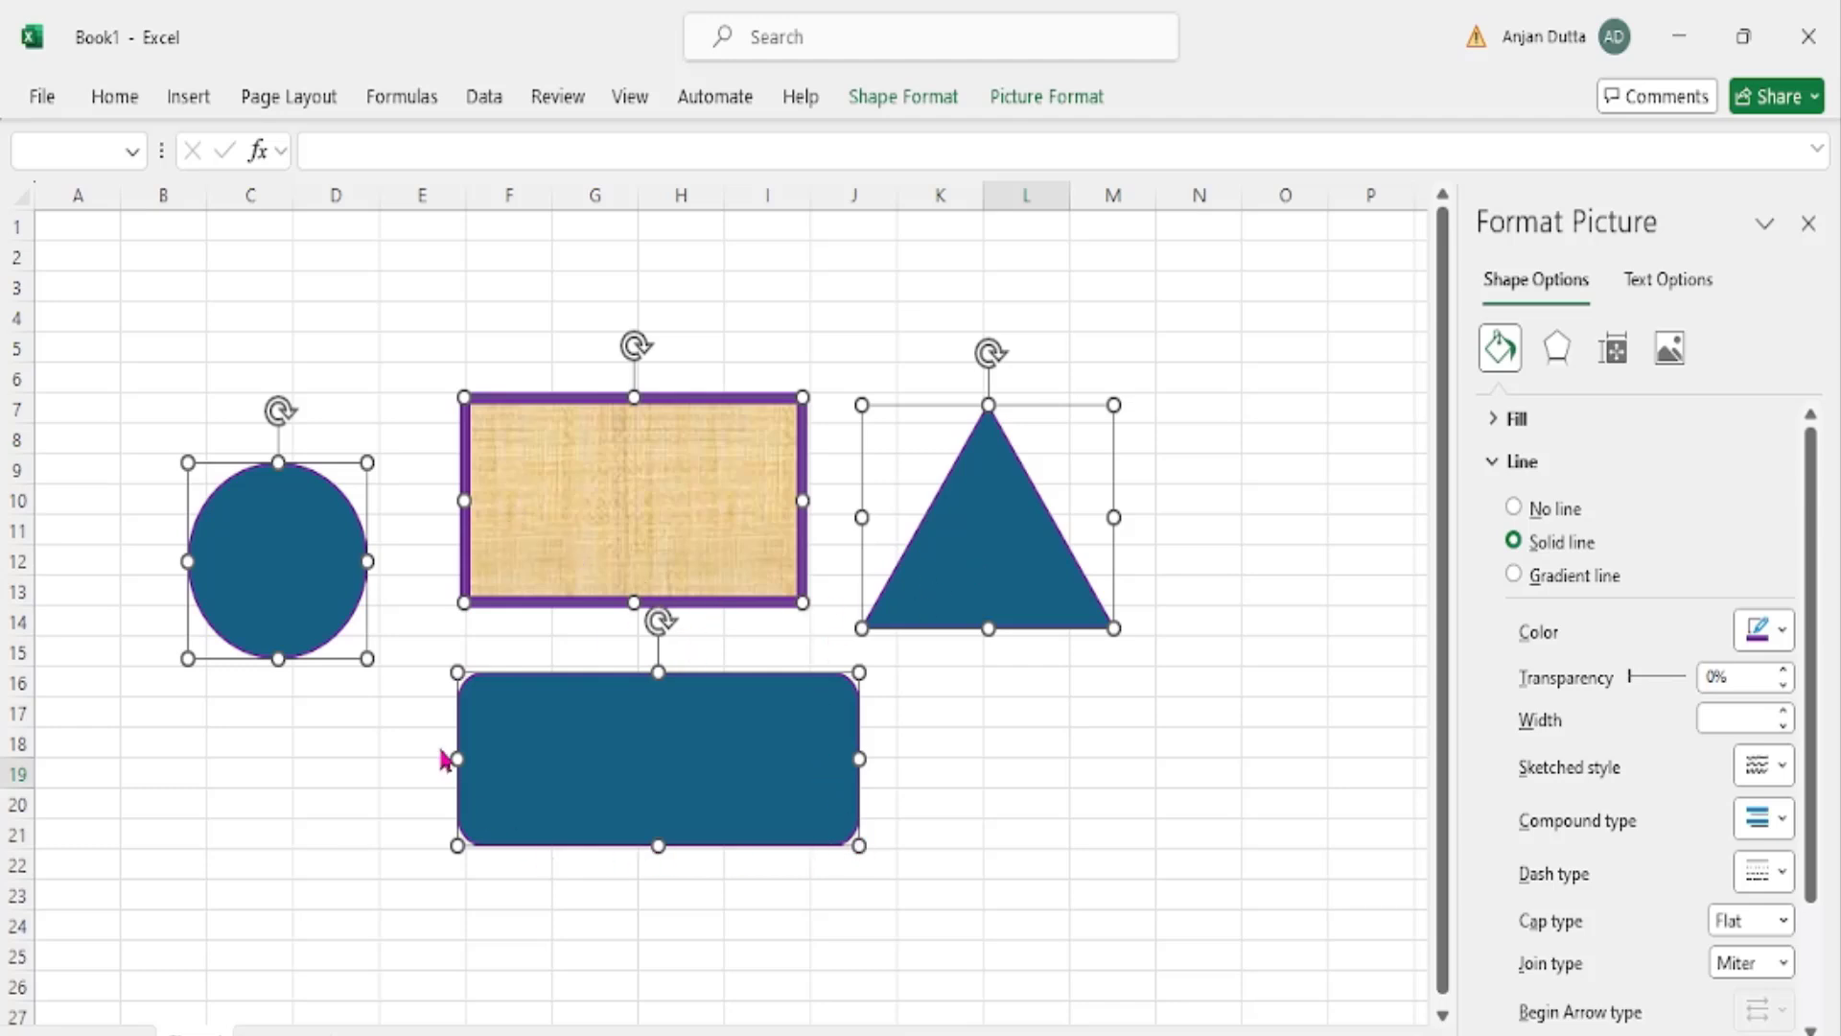
click(1511, 464)
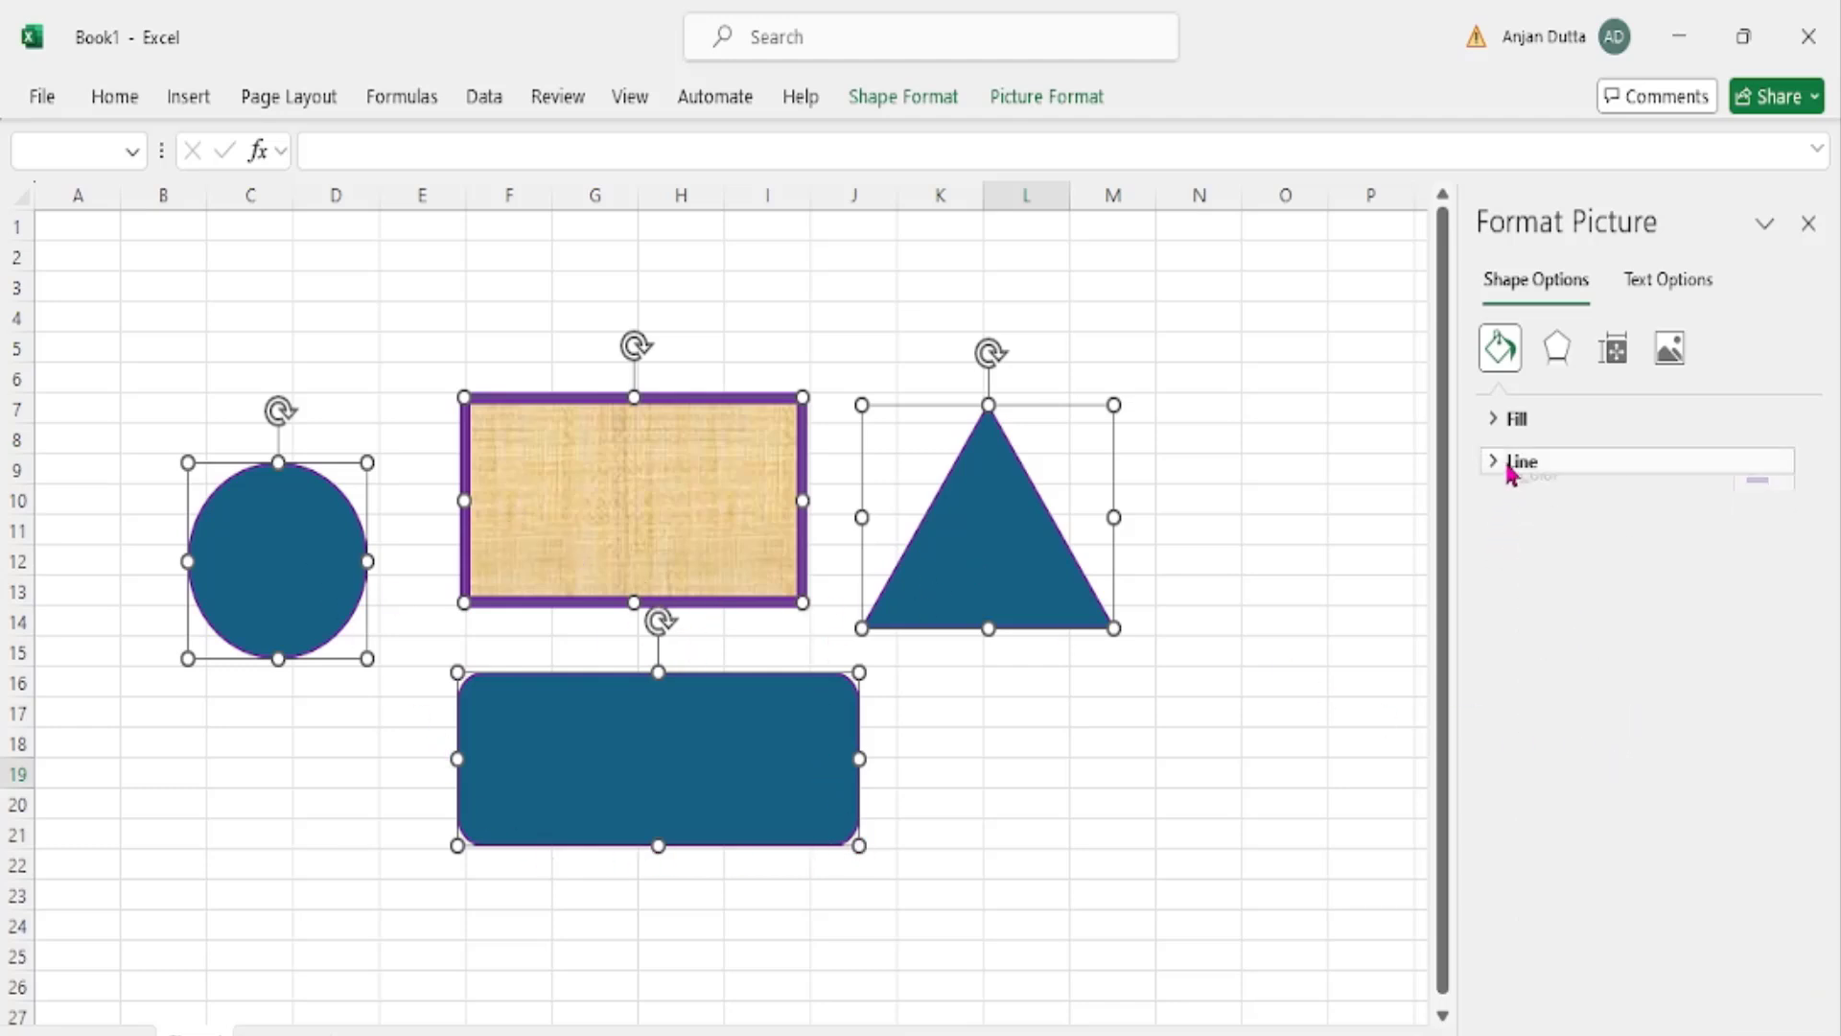
Give the four selected shapes a solid fill in the standard orange
click(1501, 421)
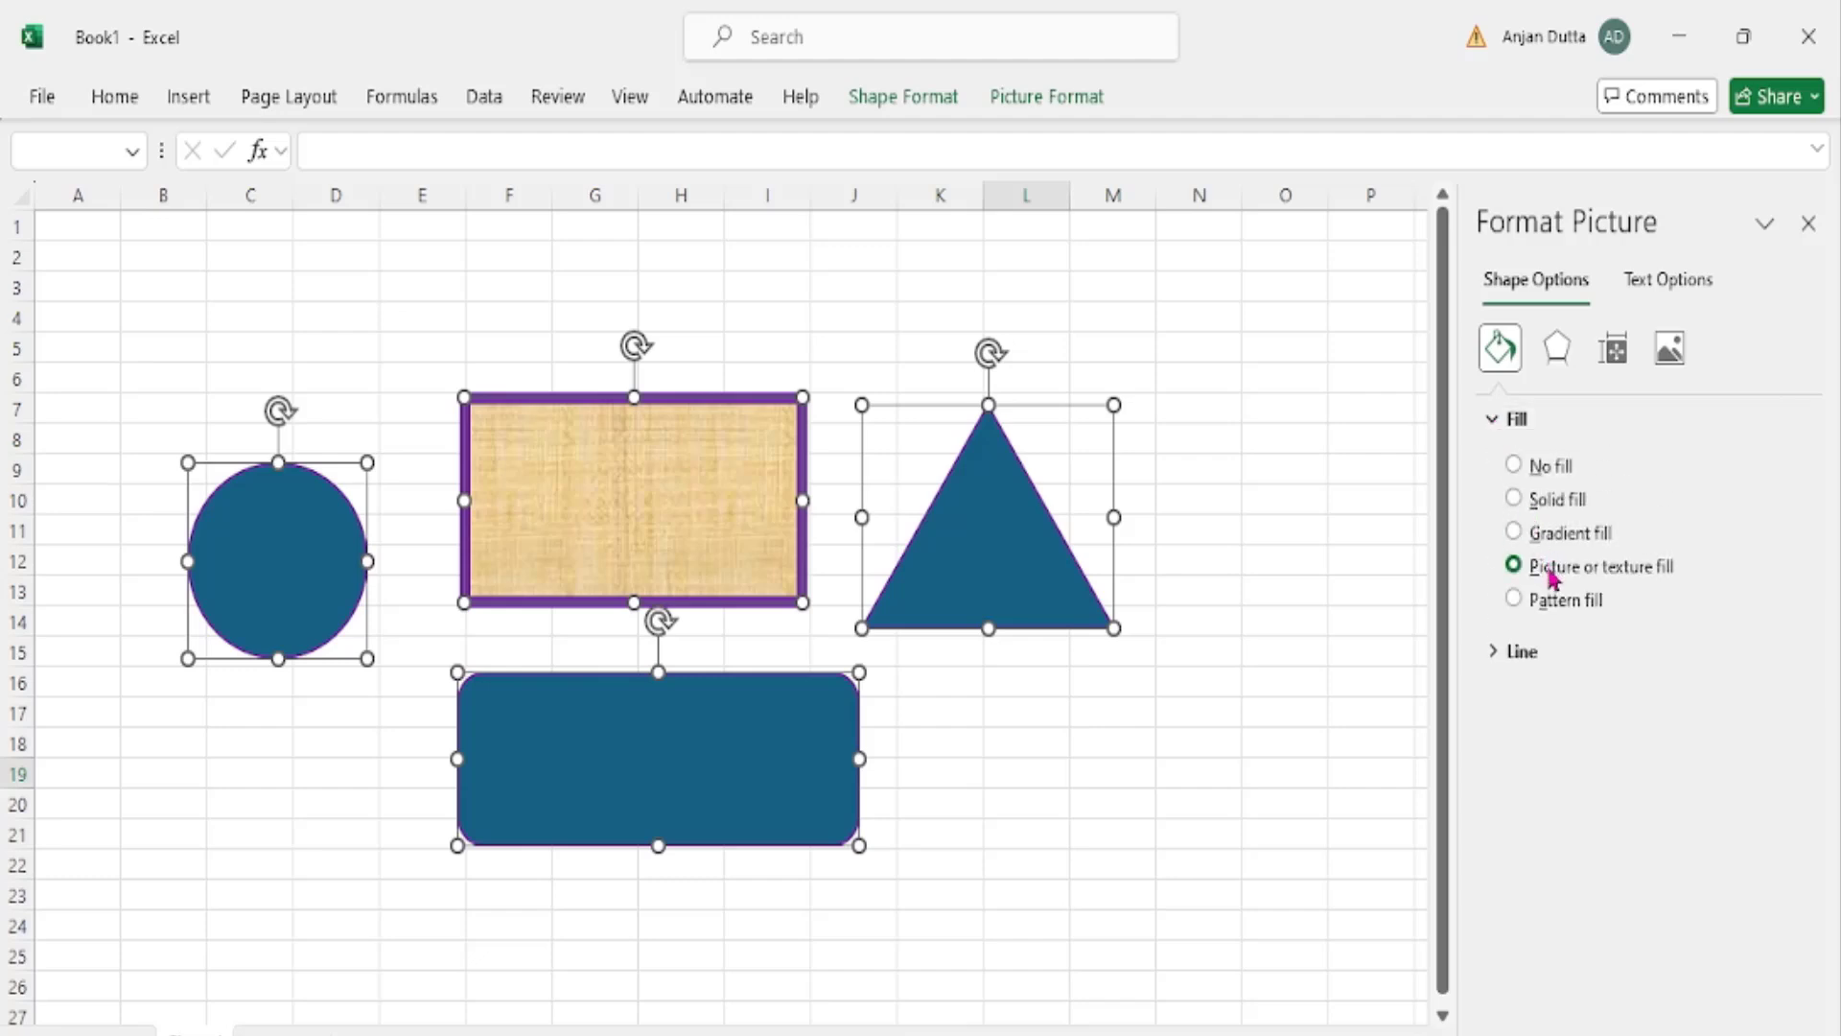
click(1516, 499)
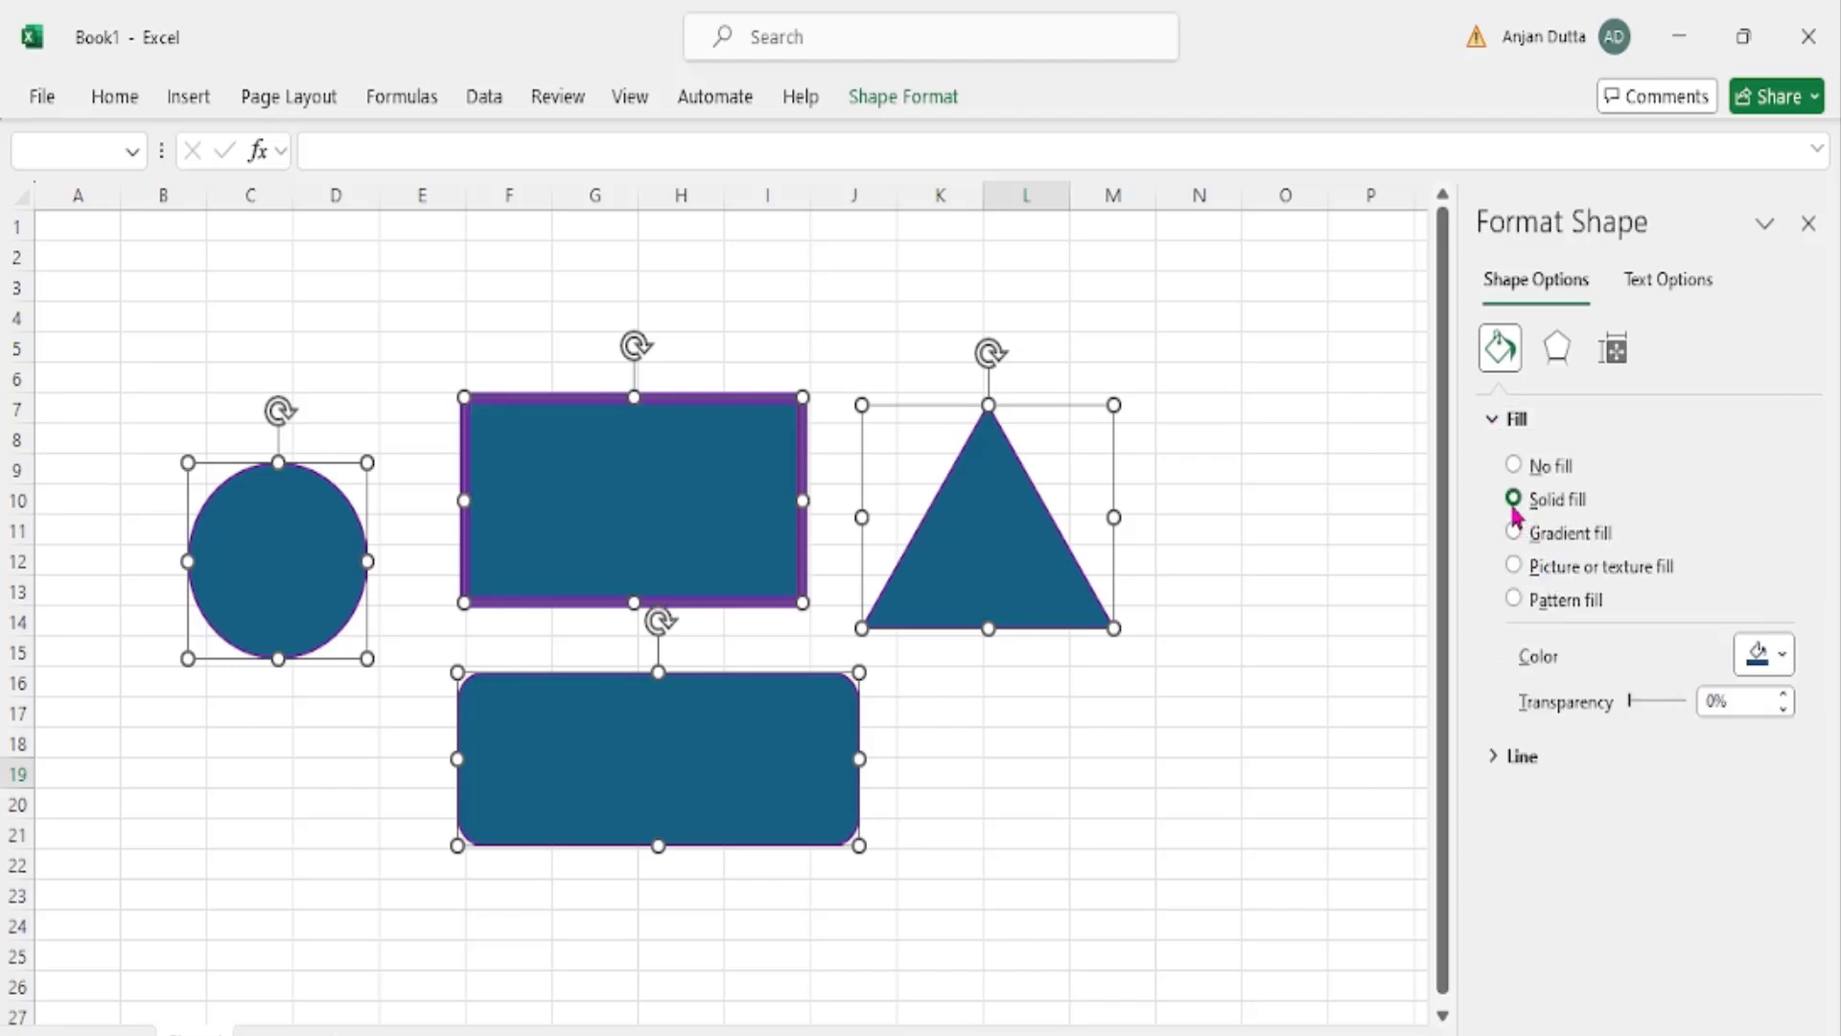
click(1781, 663)
click(1667, 1007)
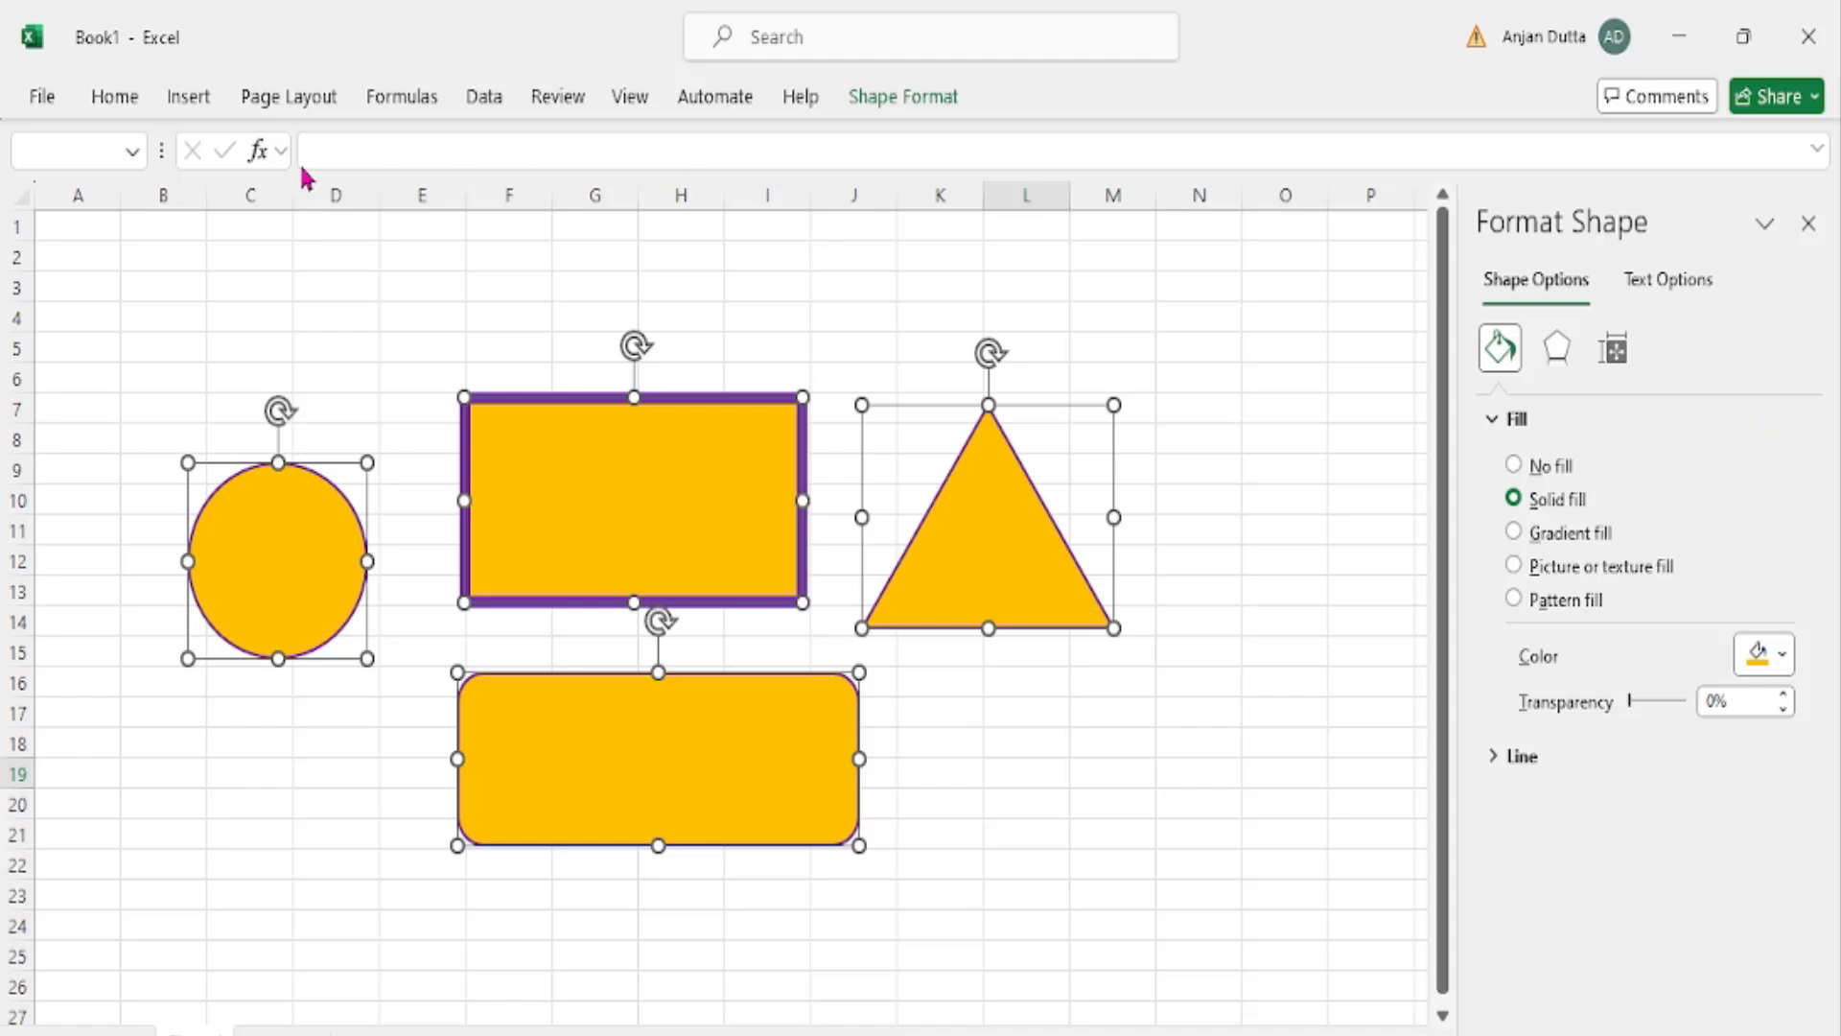
Turn off Select Objects, sweep over cells A3 to O26 across the orange shapes, and clear the cell selection
click(121, 103)
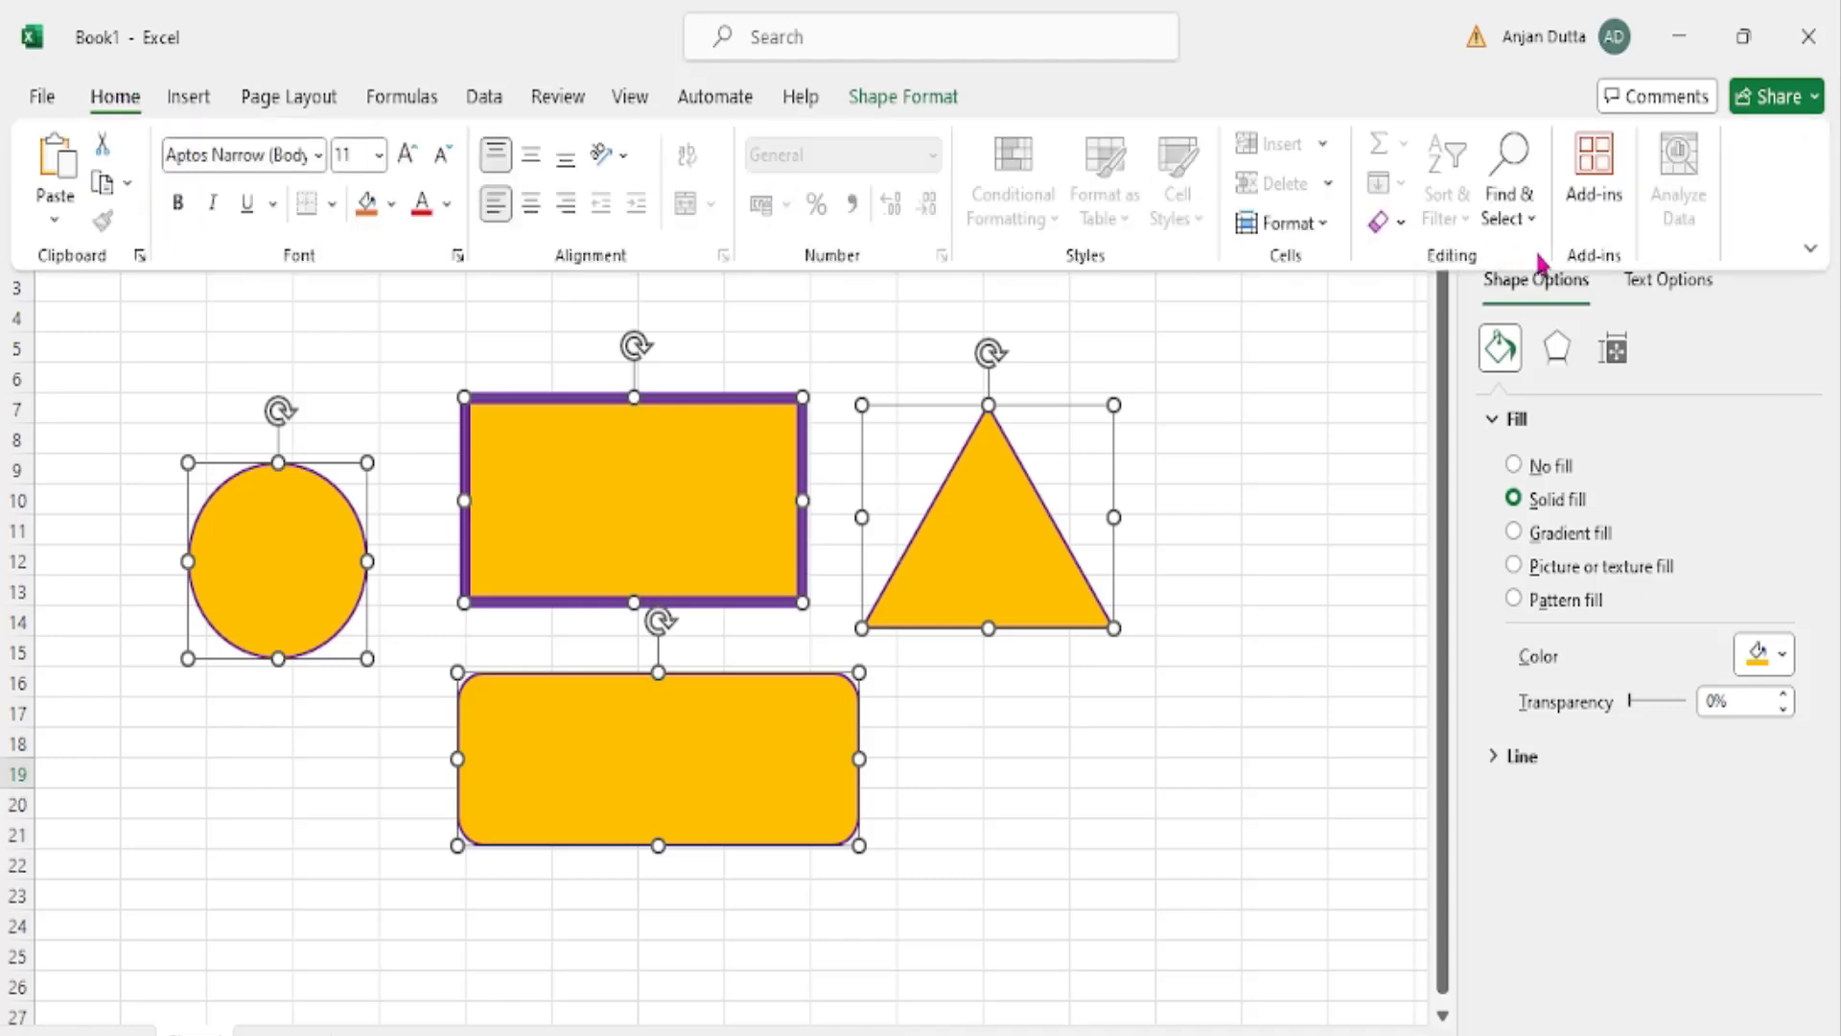
click(1533, 220)
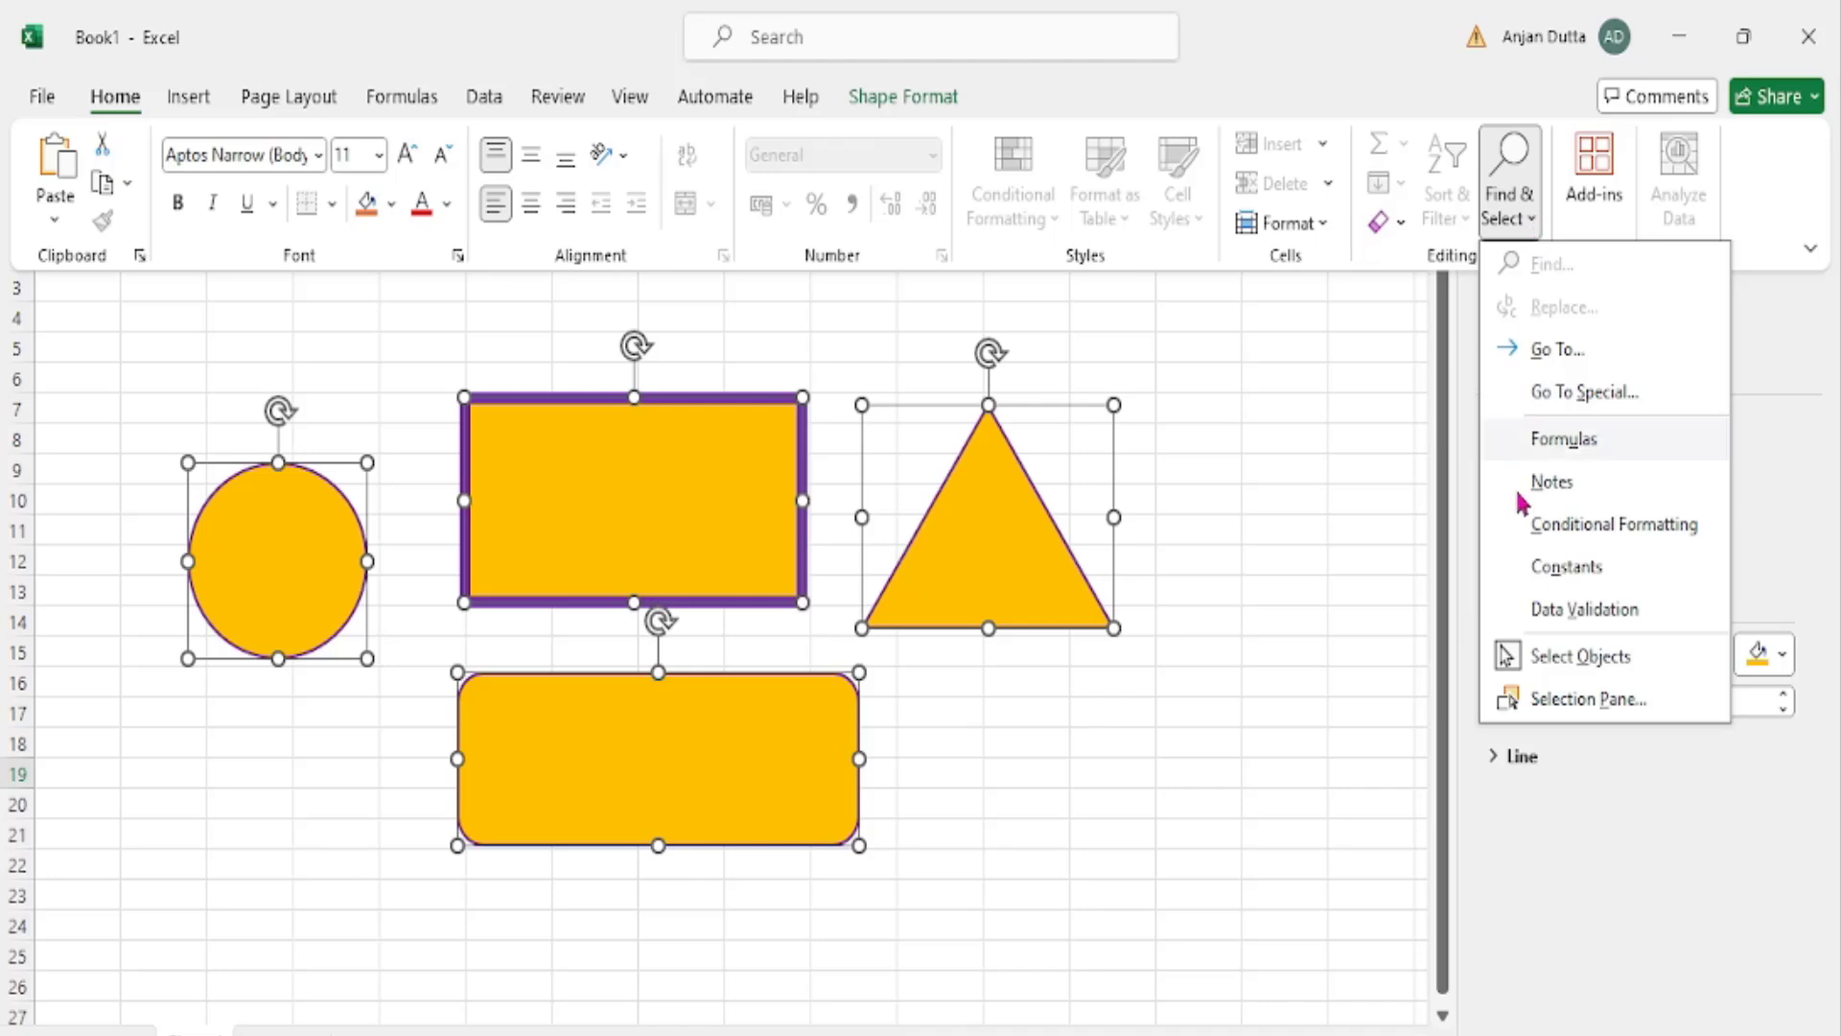
click(1513, 658)
click(135, 285)
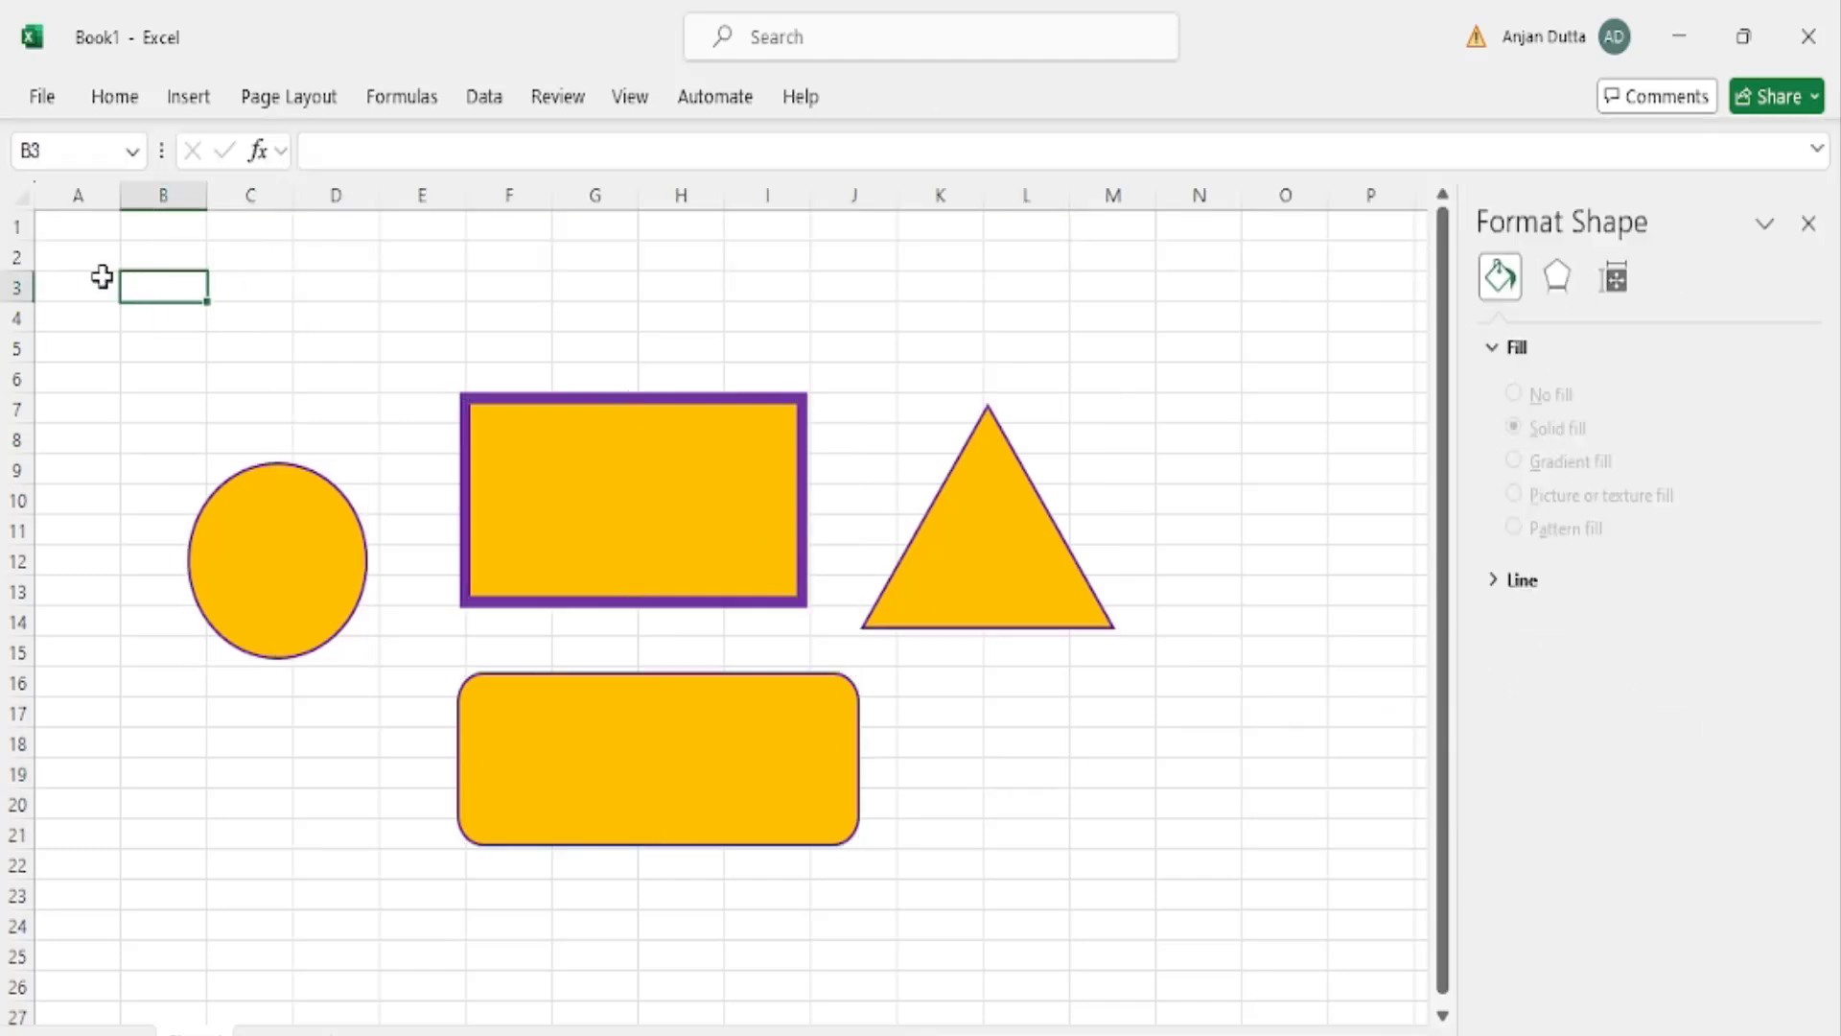
drag(102, 276, 1375, 759)
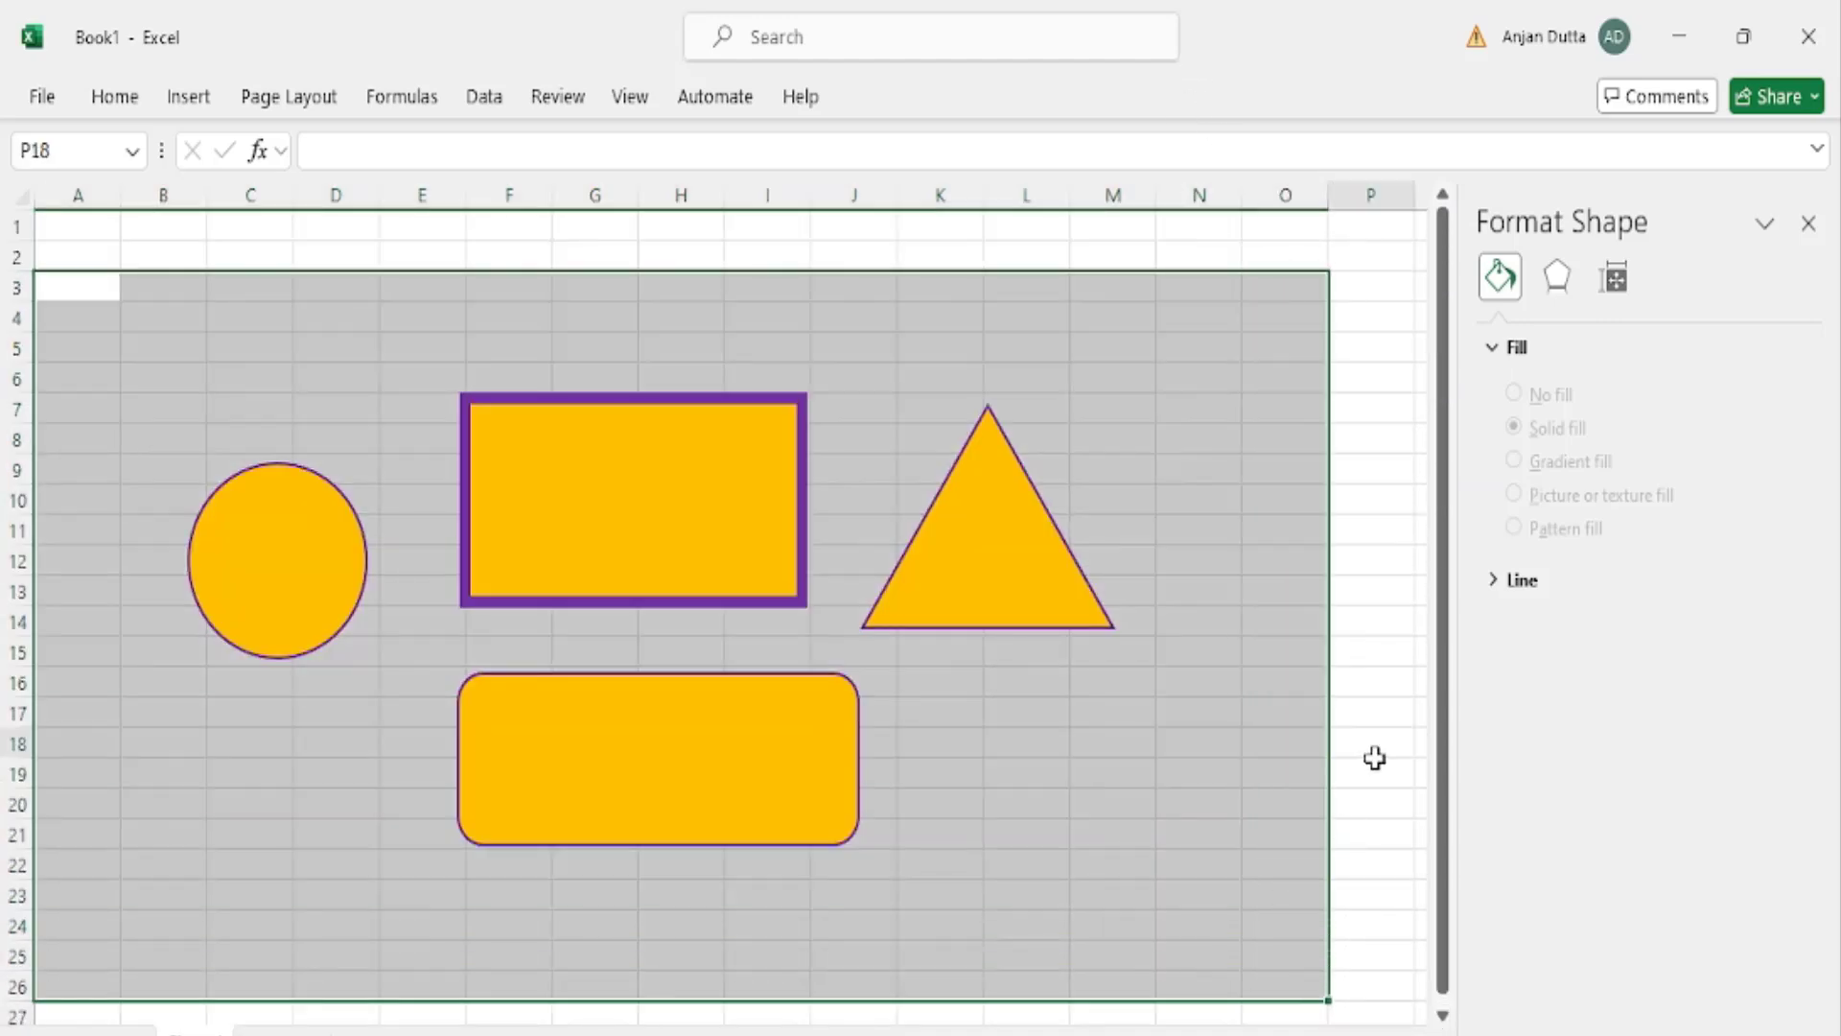
click(1375, 758)
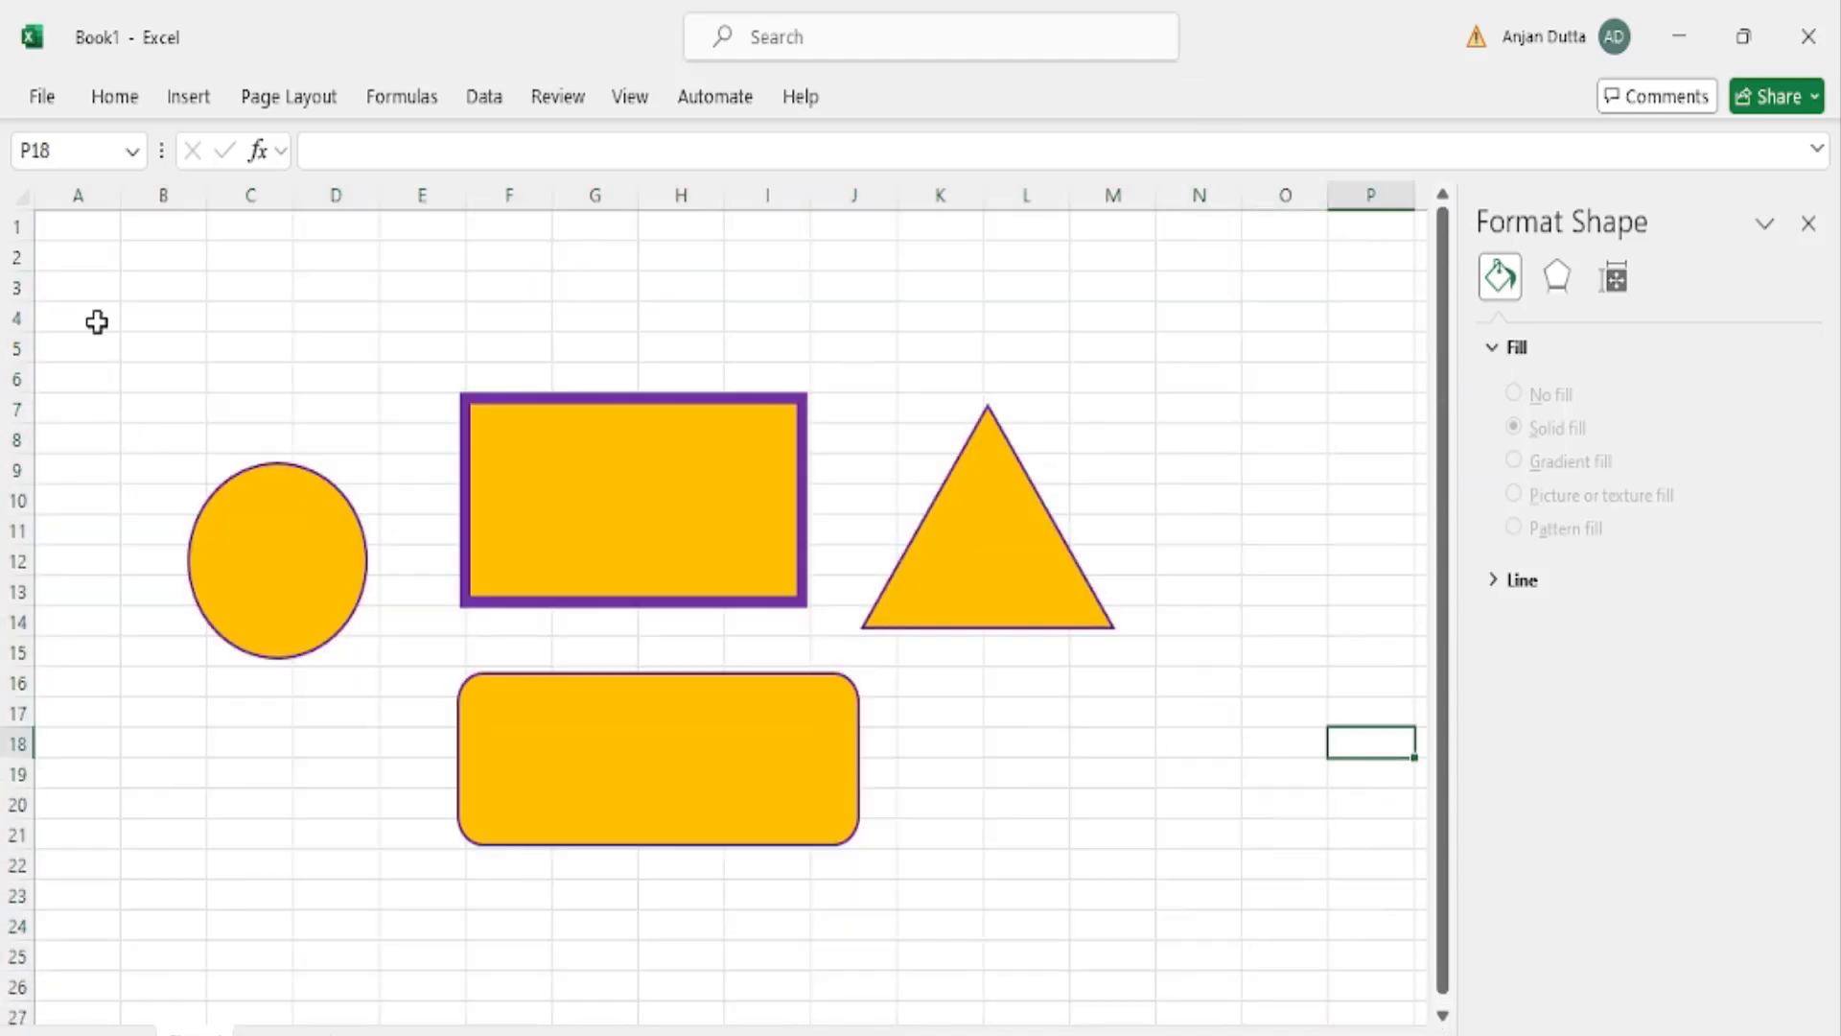
Turn Select Objects back on and box-select the four orange shapes together
click(115, 96)
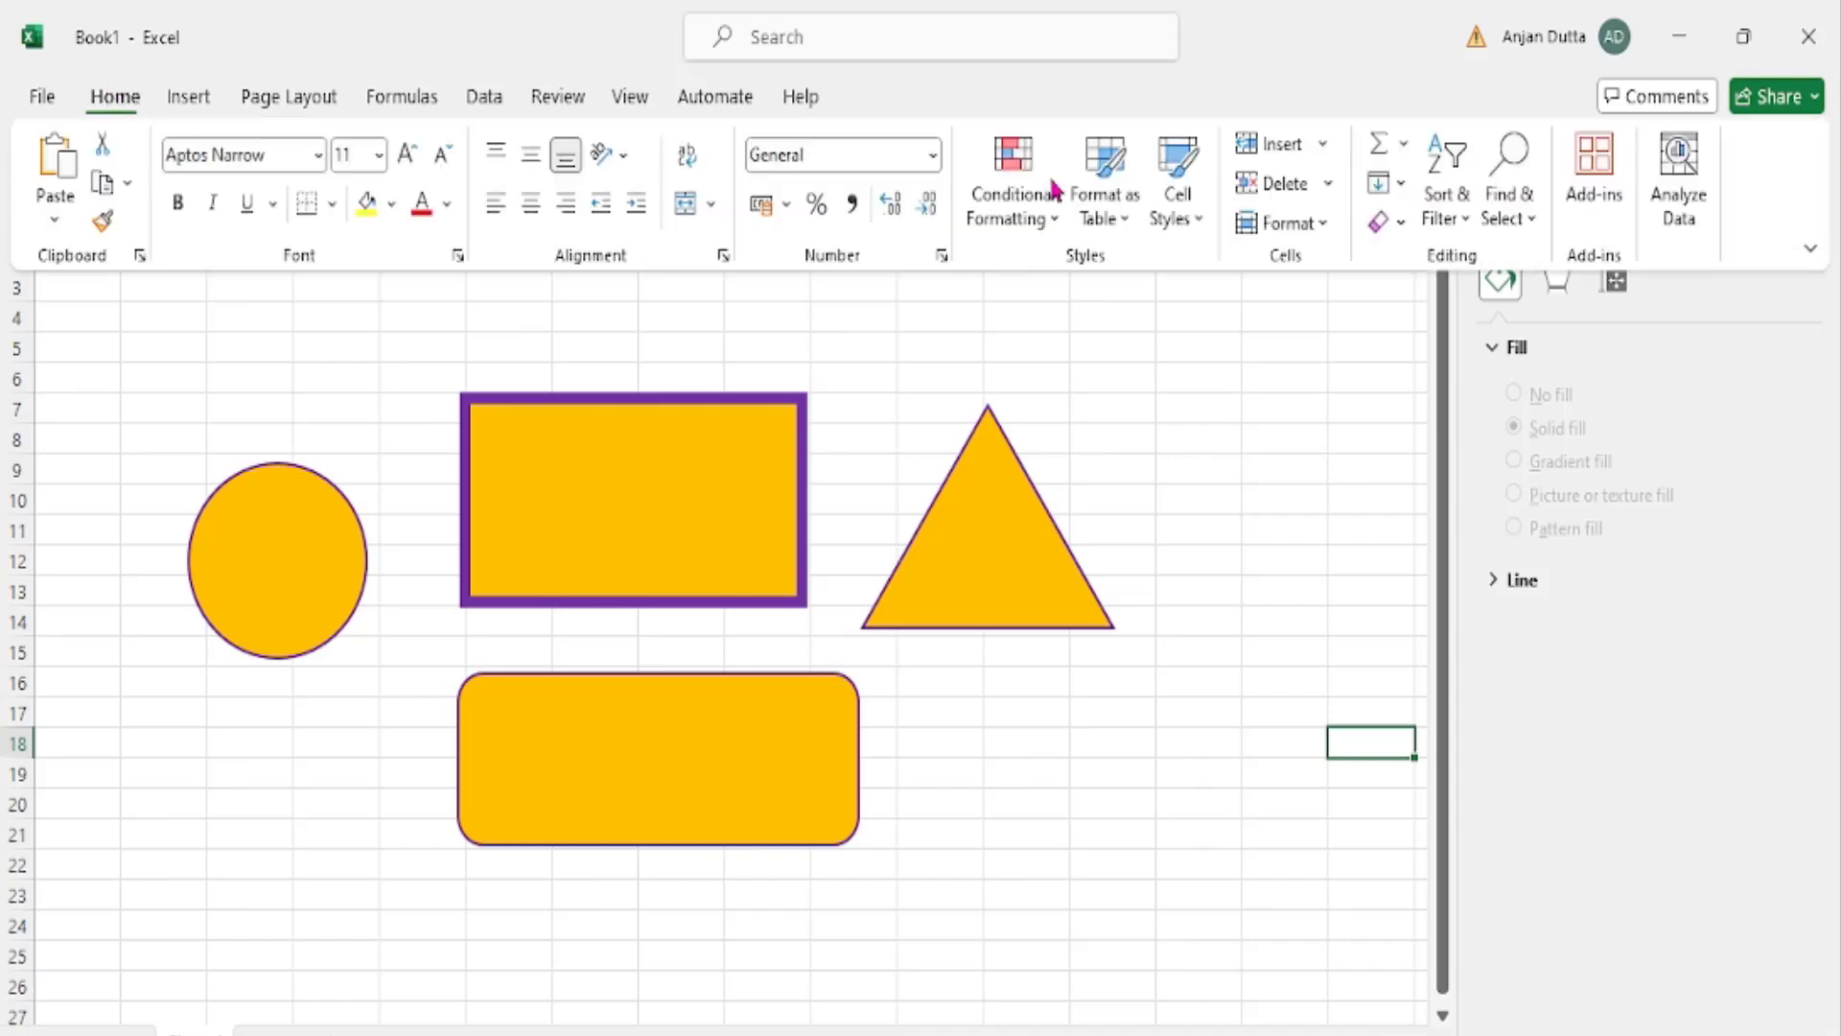
click(1525, 211)
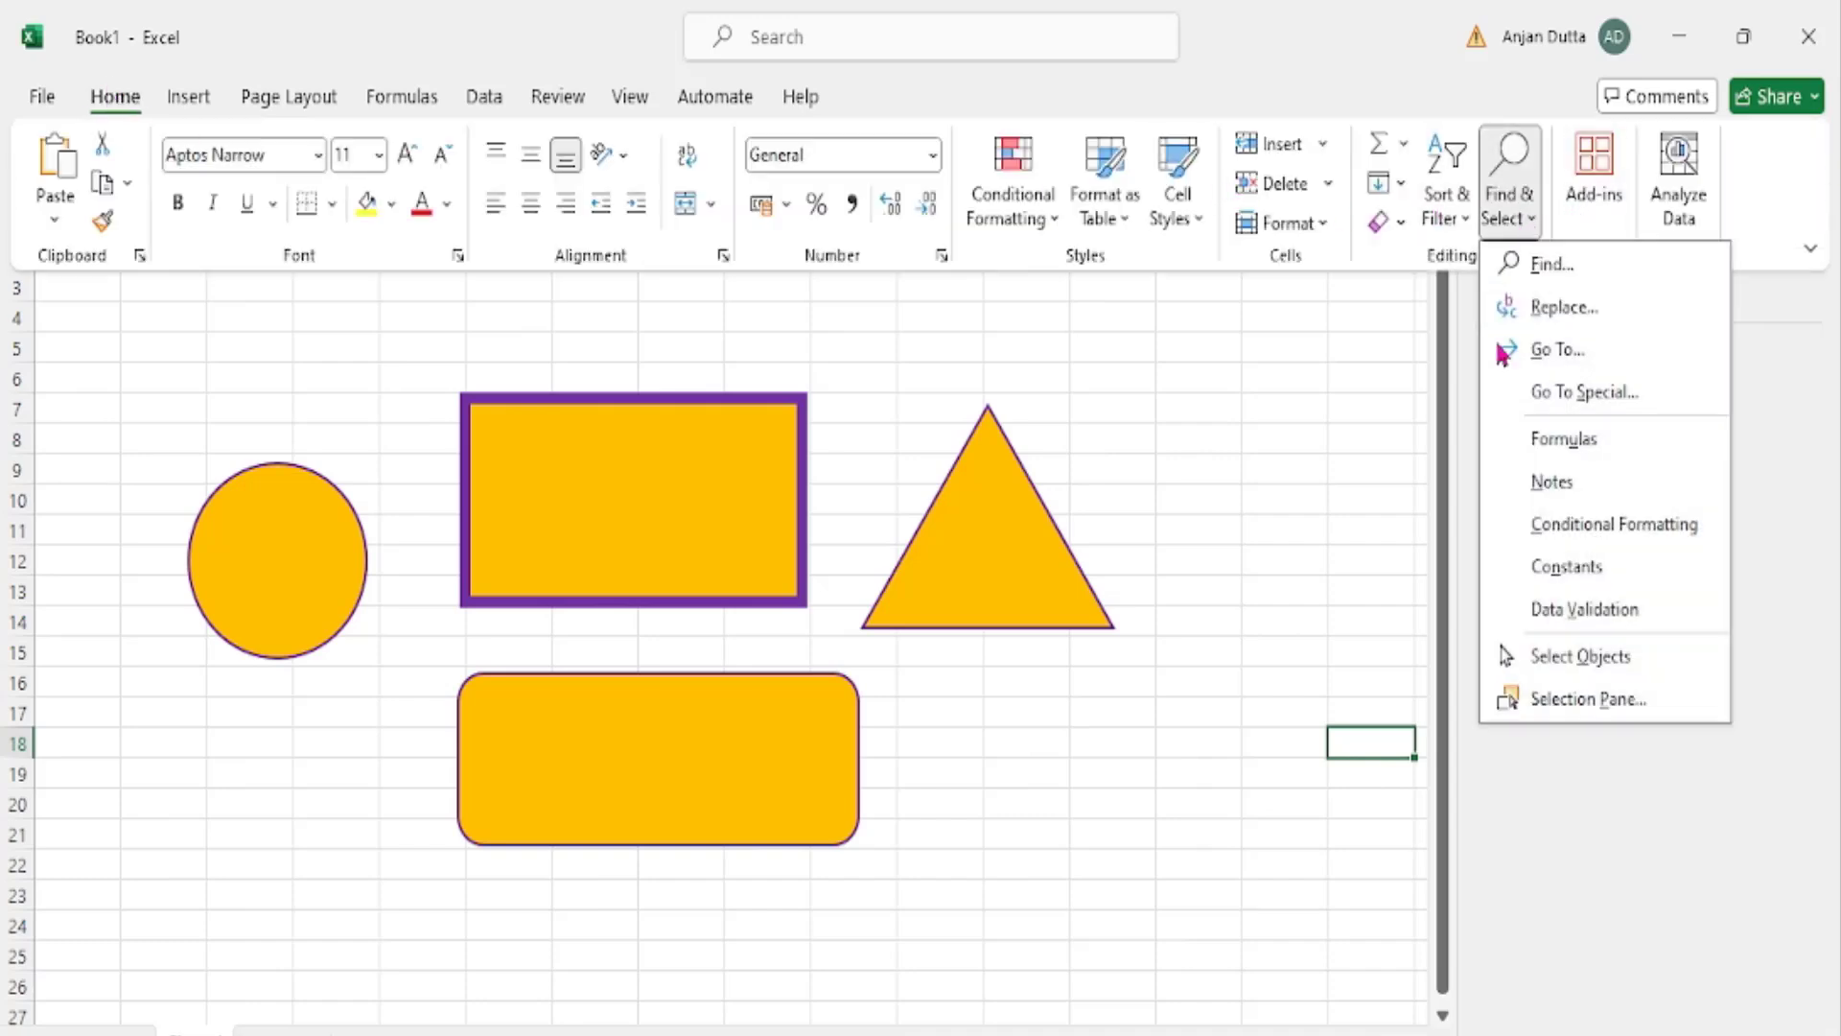
click(1561, 681)
drag(104, 295, 1244, 813)
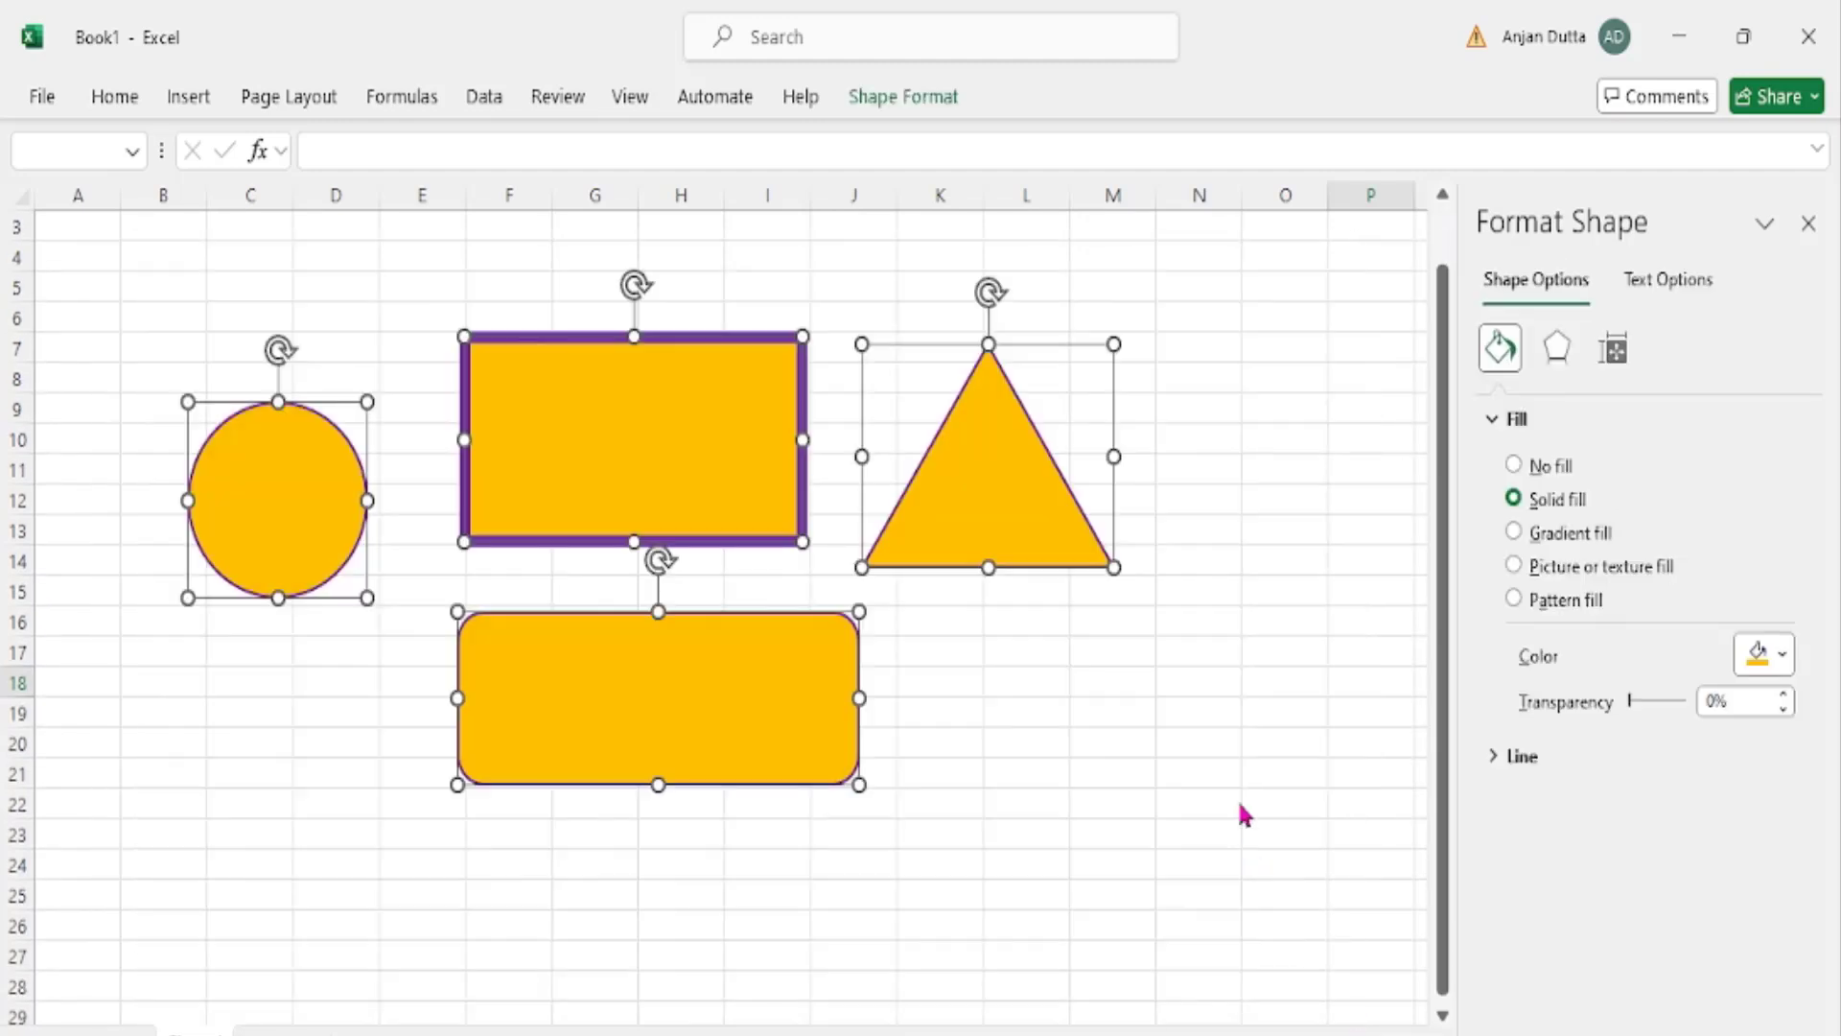